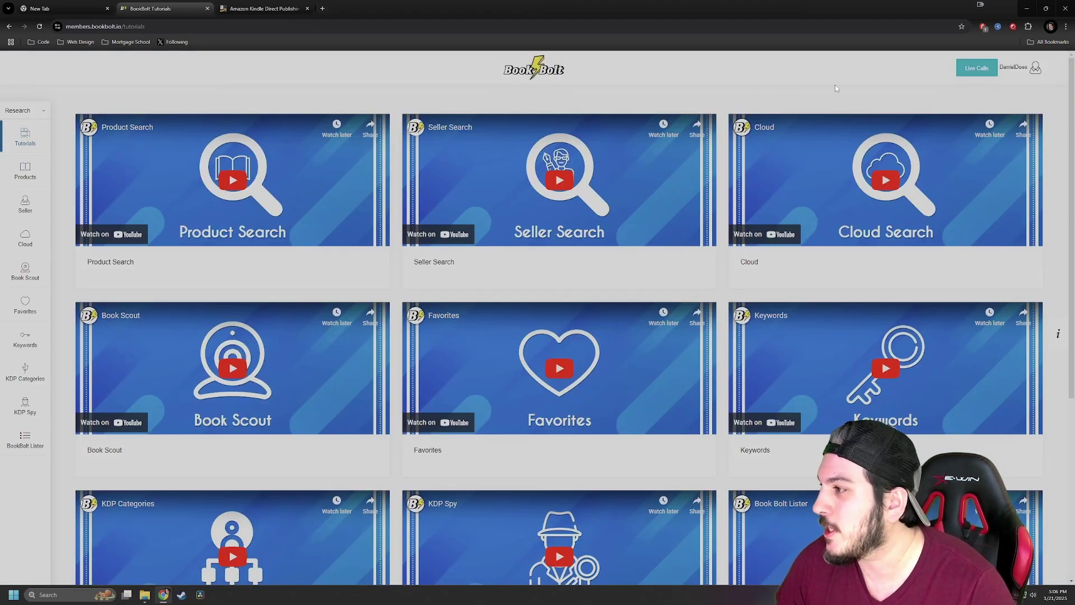
# Open Book Bolt Studio from the account options.
pyautogui.click(1015, 69)
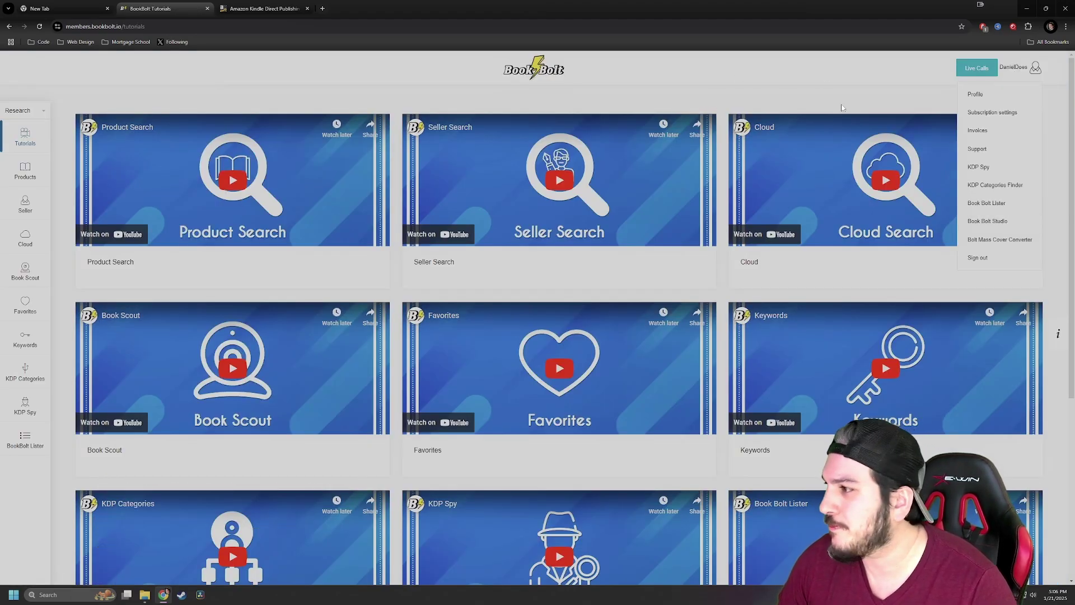
pyautogui.click(1028, 73)
pyautogui.click(1027, 73)
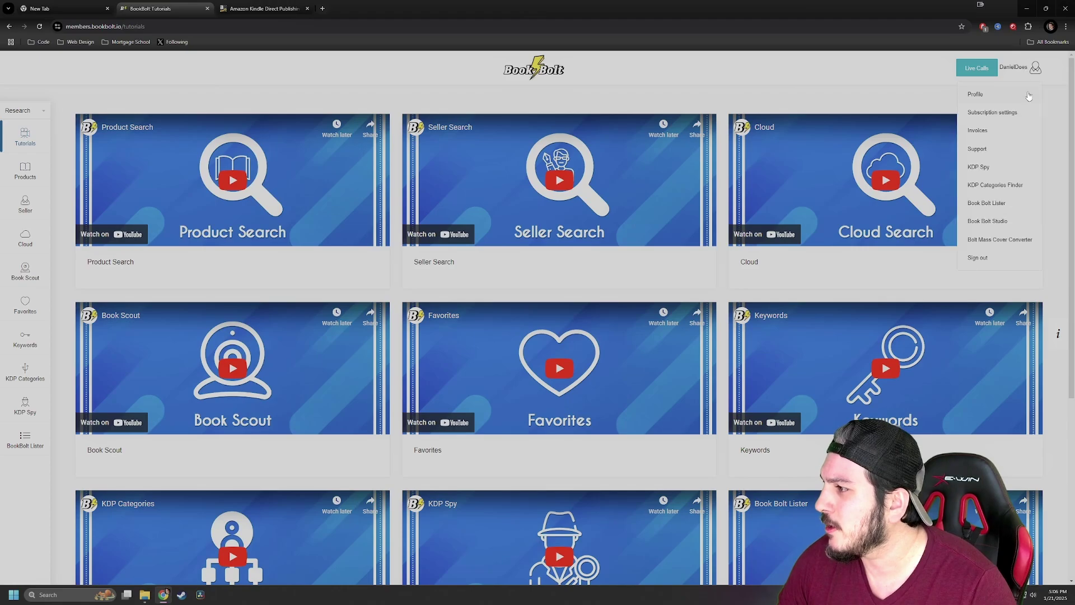
pyautogui.click(992, 227)
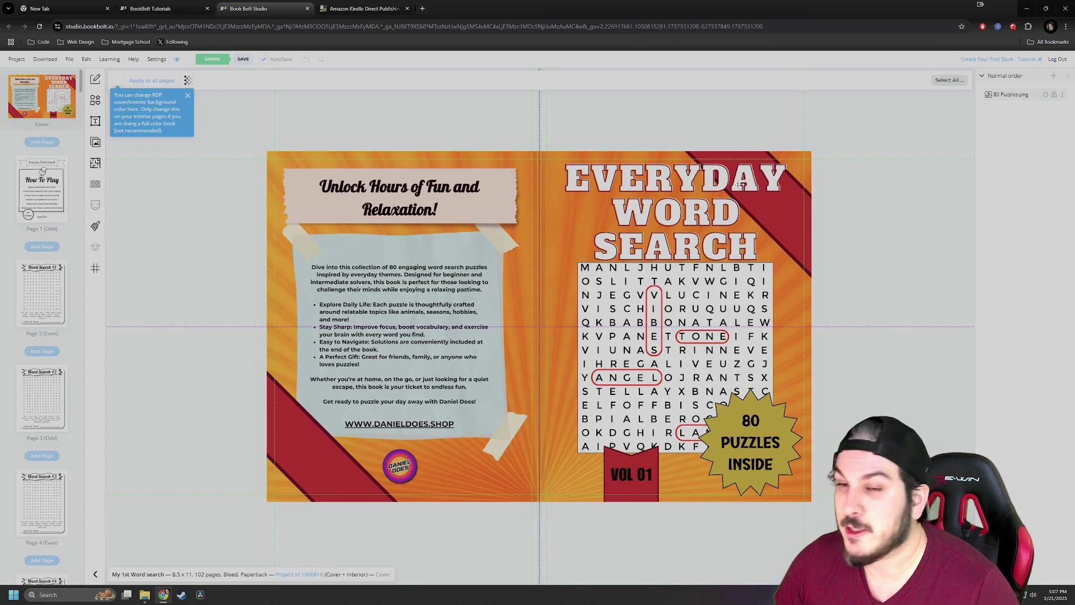
# Hide the 80 Puzzles.png cover layer to examine the paperback template beneath it, and show the layer again.
pyautogui.click(1063, 94)
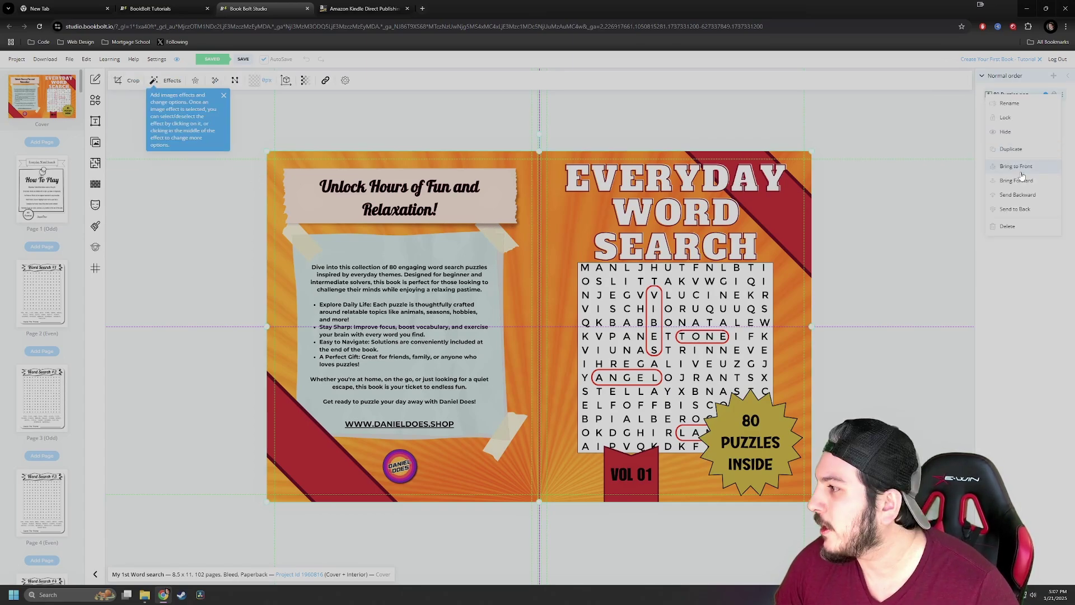
pyautogui.click(1028, 131)
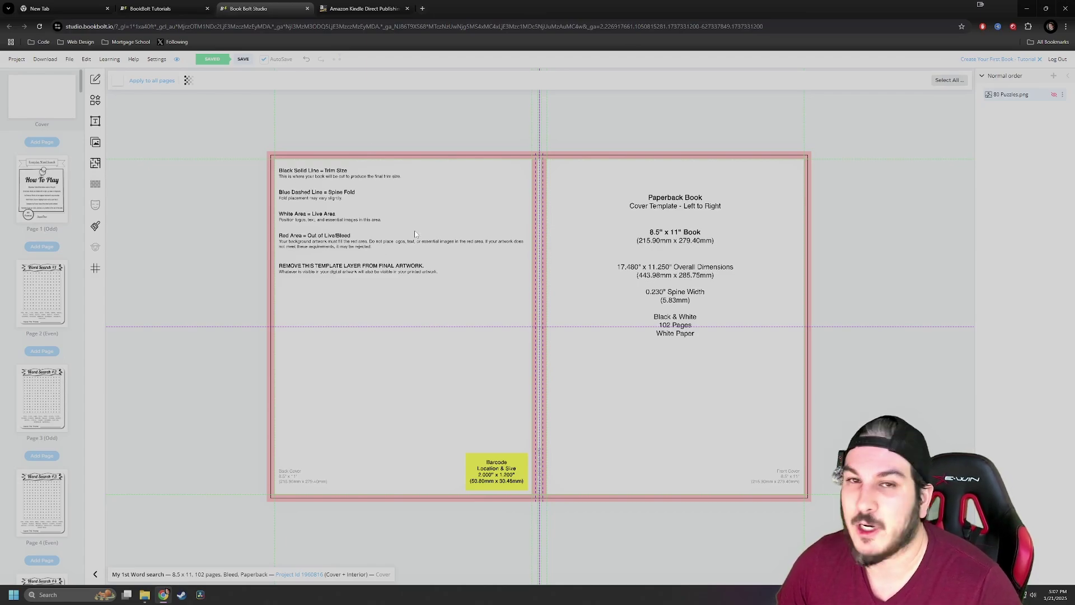
pyautogui.click(1056, 95)
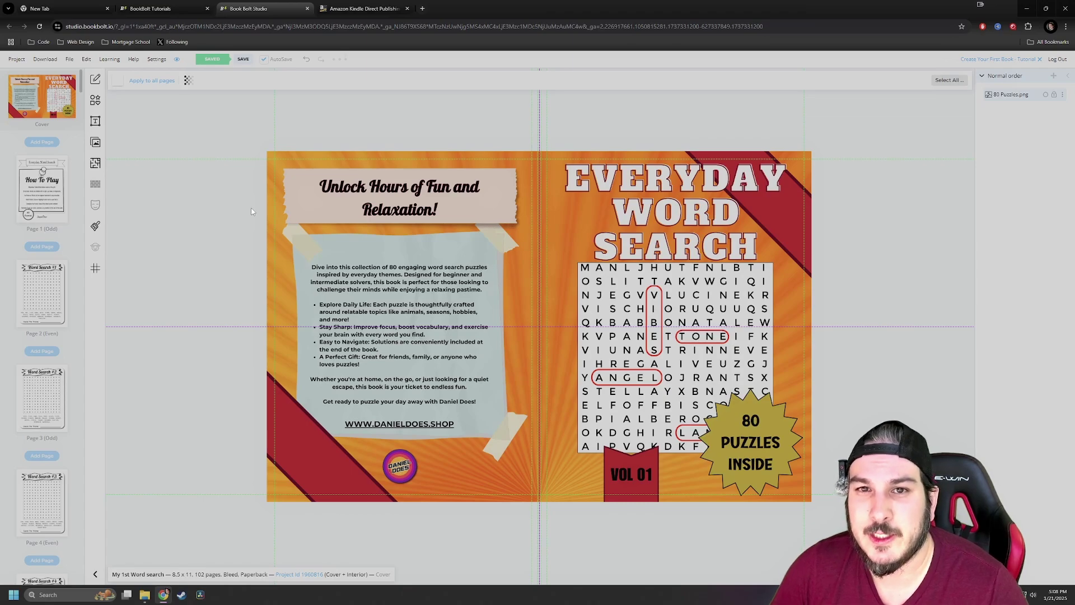
pyautogui.scroll(-1, 195, 143)
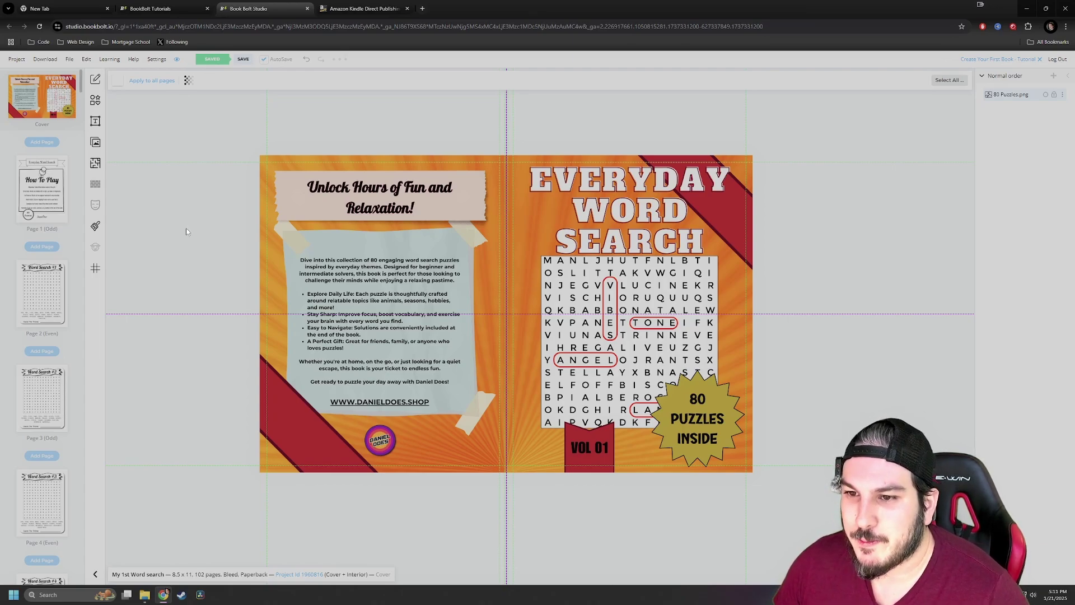
# Open the How To Play page and view the layer options for its sticky note element.
pyautogui.click(44, 199)
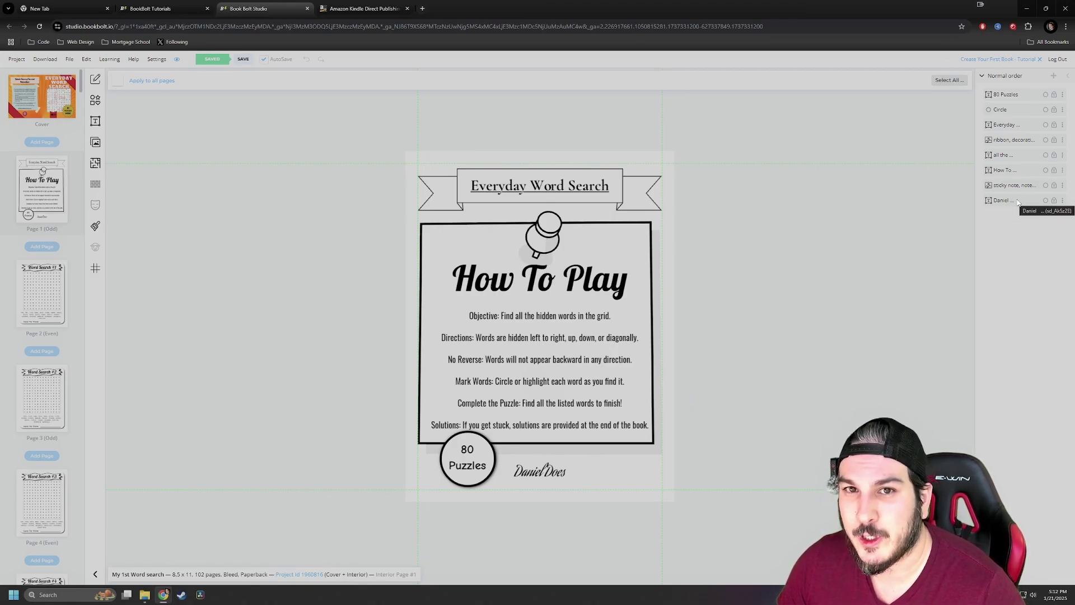
pyautogui.click(1063, 200)
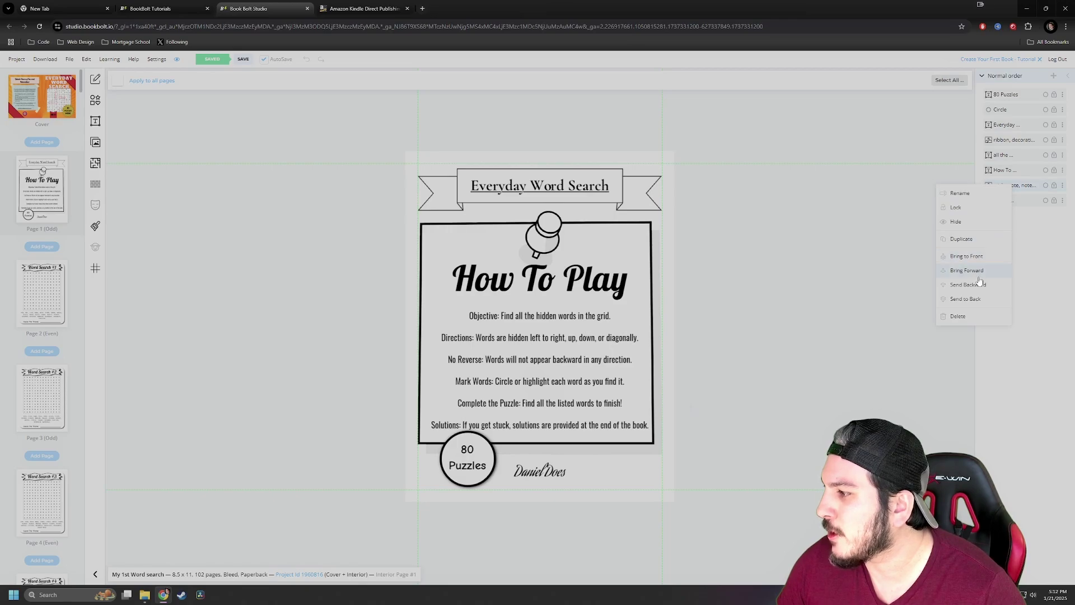
pyautogui.click(1025, 221)
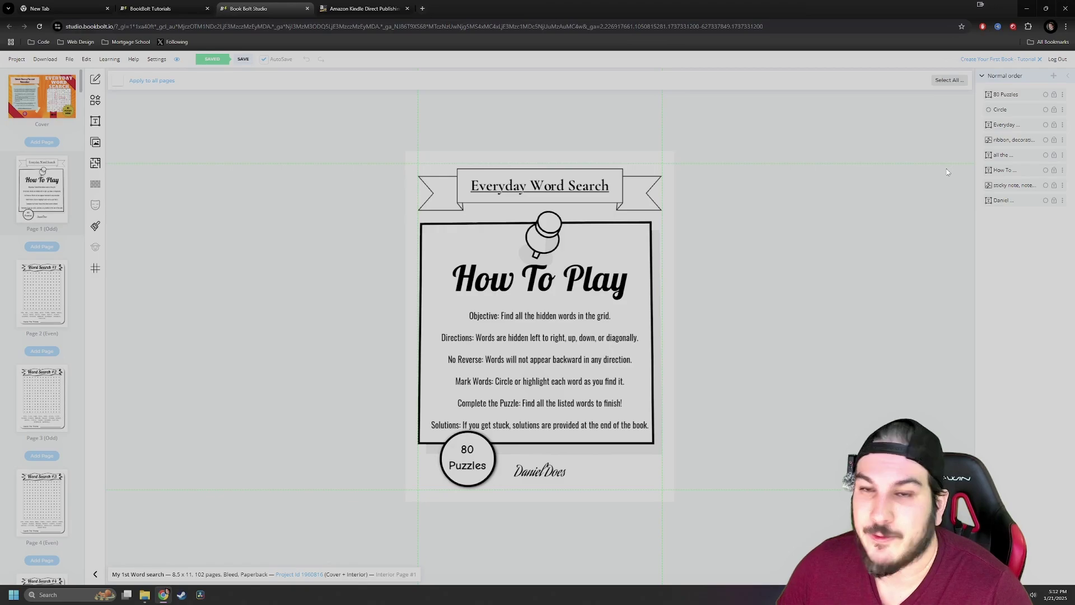
# Browse the interior word search pages from Word Search #1 on page 2 to the last puzzle on page 81.
pyautogui.click(42, 294)
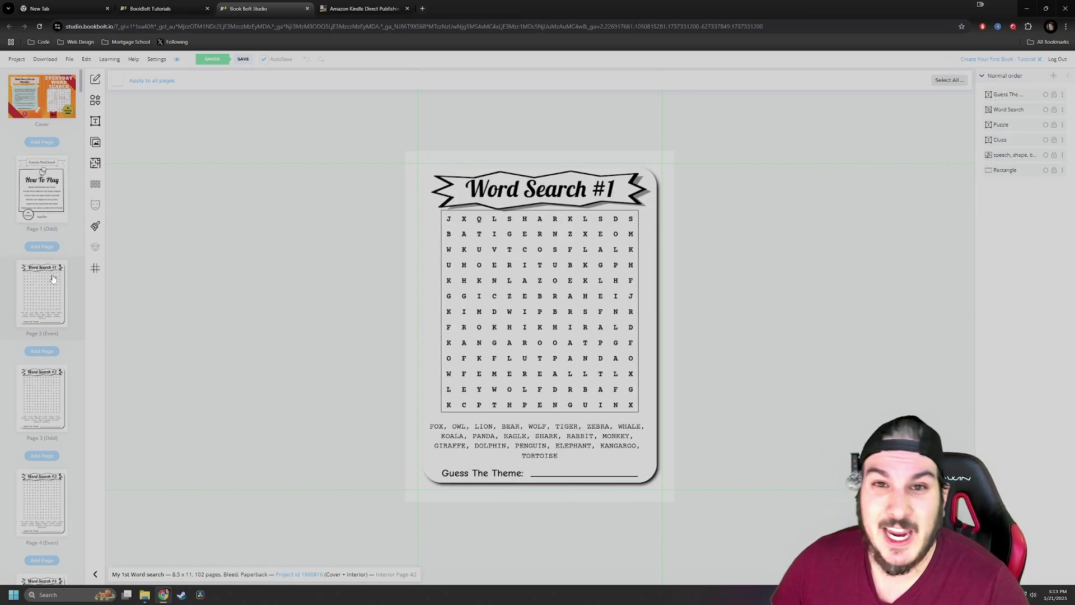
pyautogui.scroll(-15, 51, 290)
pyautogui.scroll(-20, 42, 230)
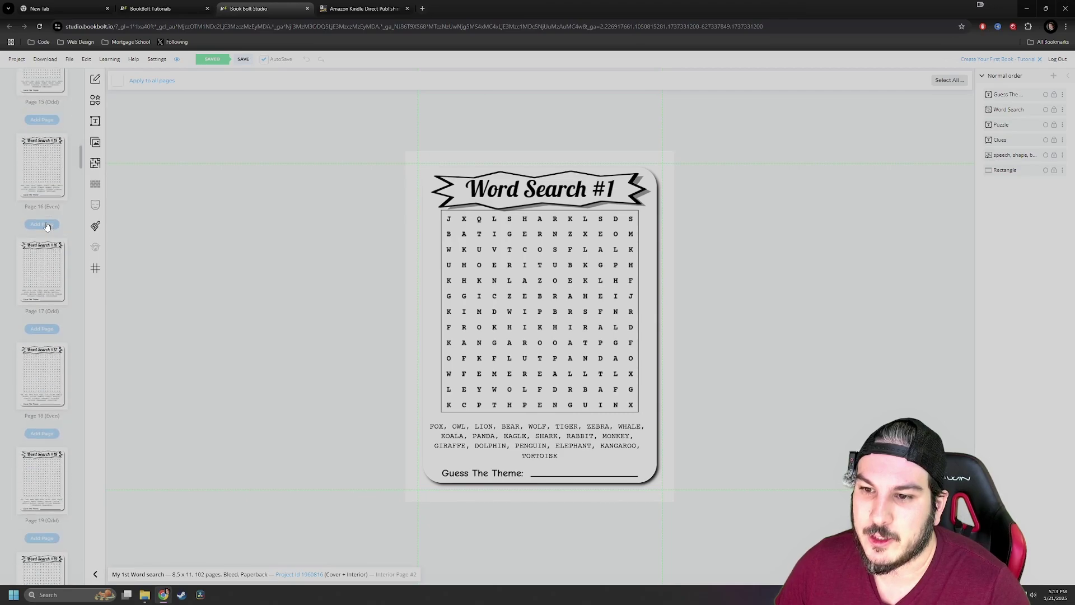
pyautogui.scroll(-20, 47, 240)
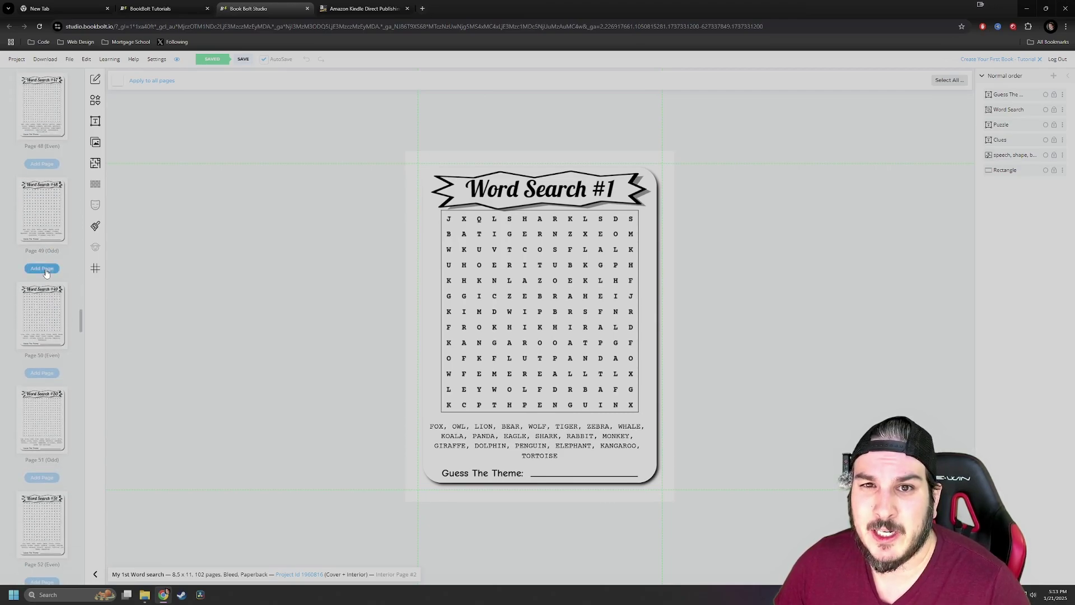
pyautogui.scroll(-8, 46, 272)
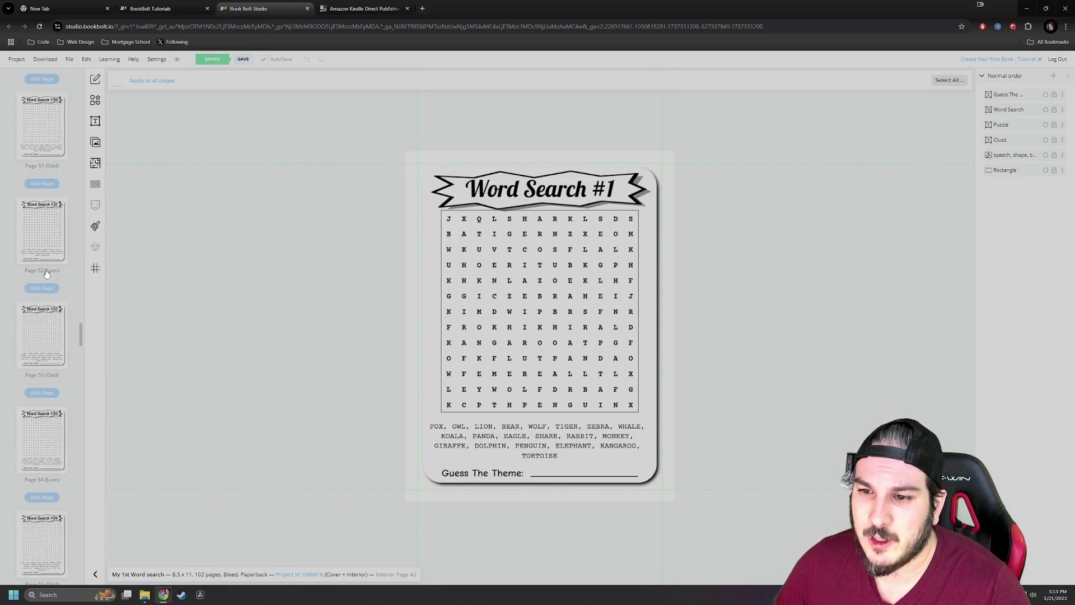
pyautogui.scroll(-6, 47, 273)
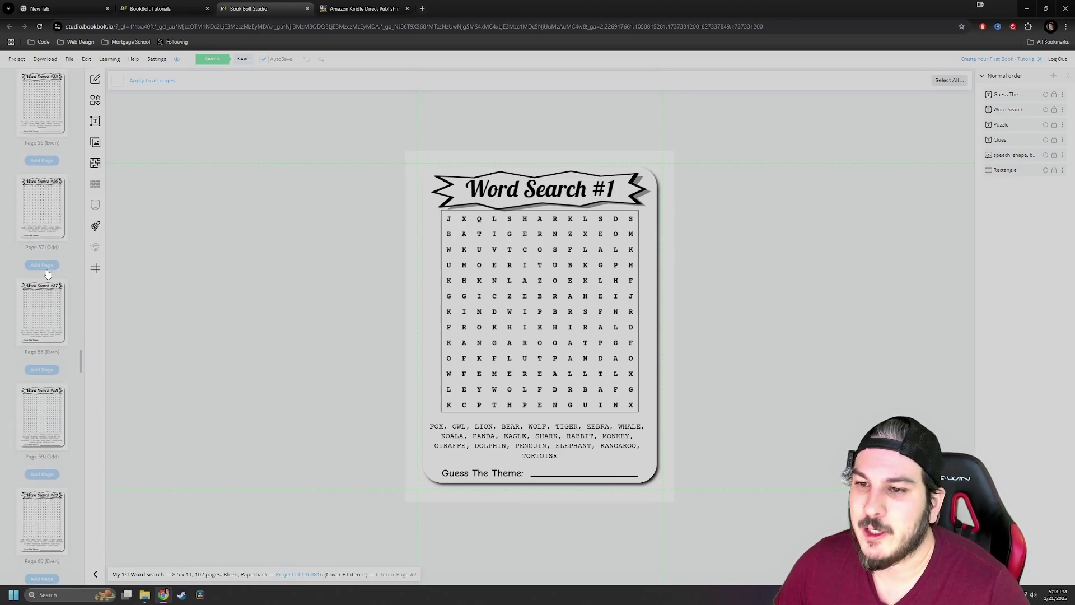
pyautogui.scroll(-15, 47, 274)
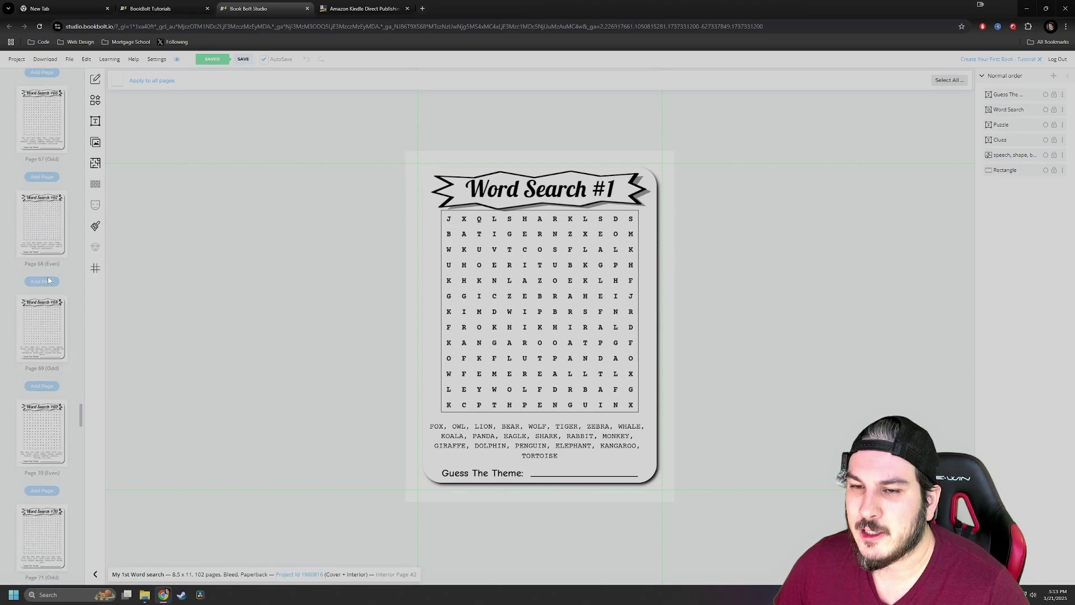
pyautogui.scroll(-2, 49, 283)
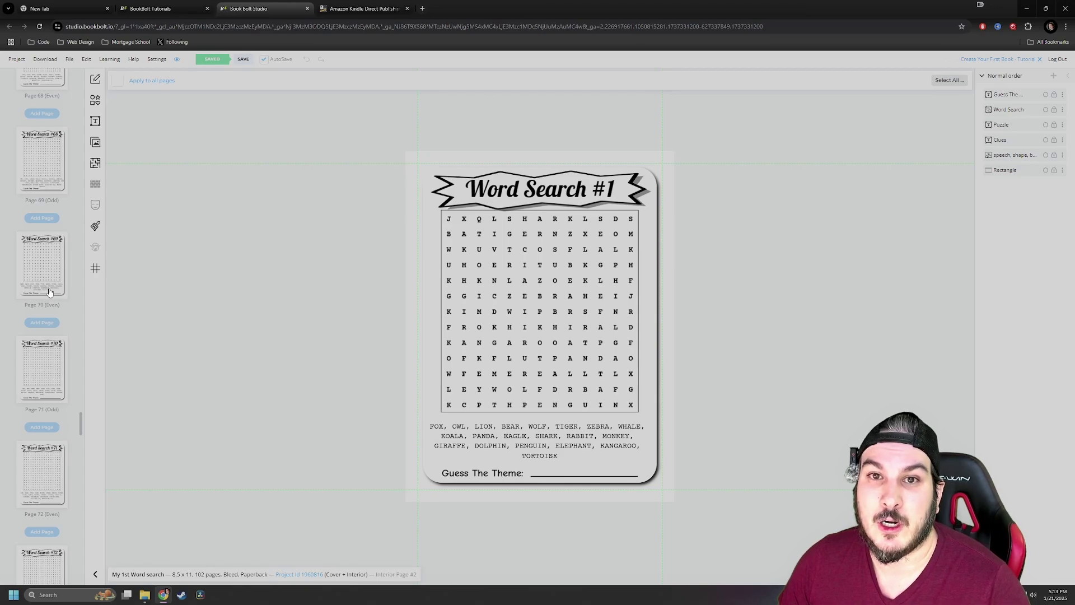
pyautogui.scroll(-3, 49, 292)
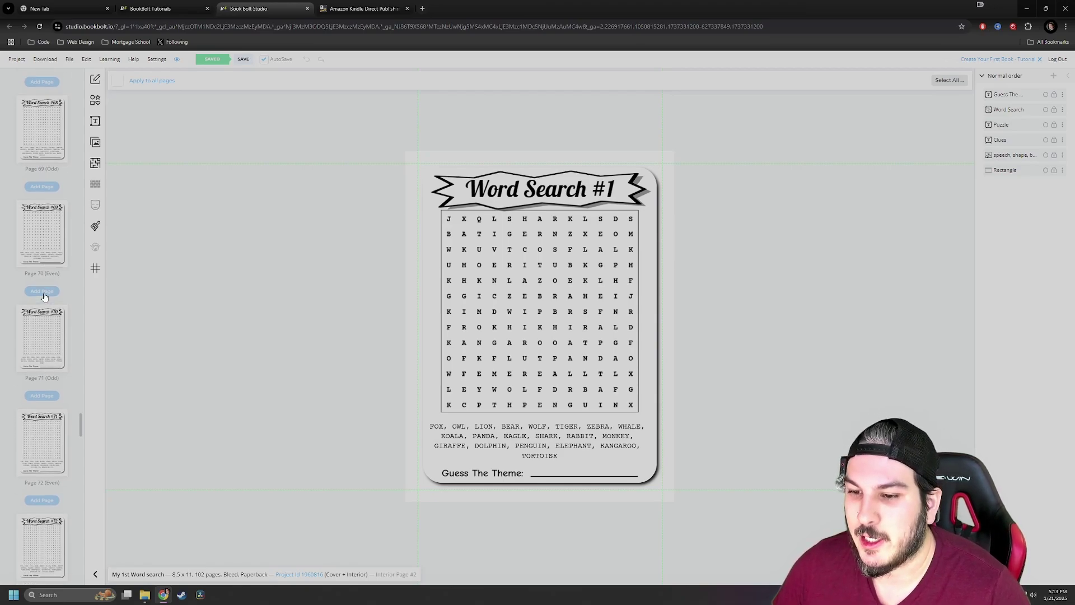
pyautogui.scroll(-15, 45, 297)
pyautogui.click(42, 364)
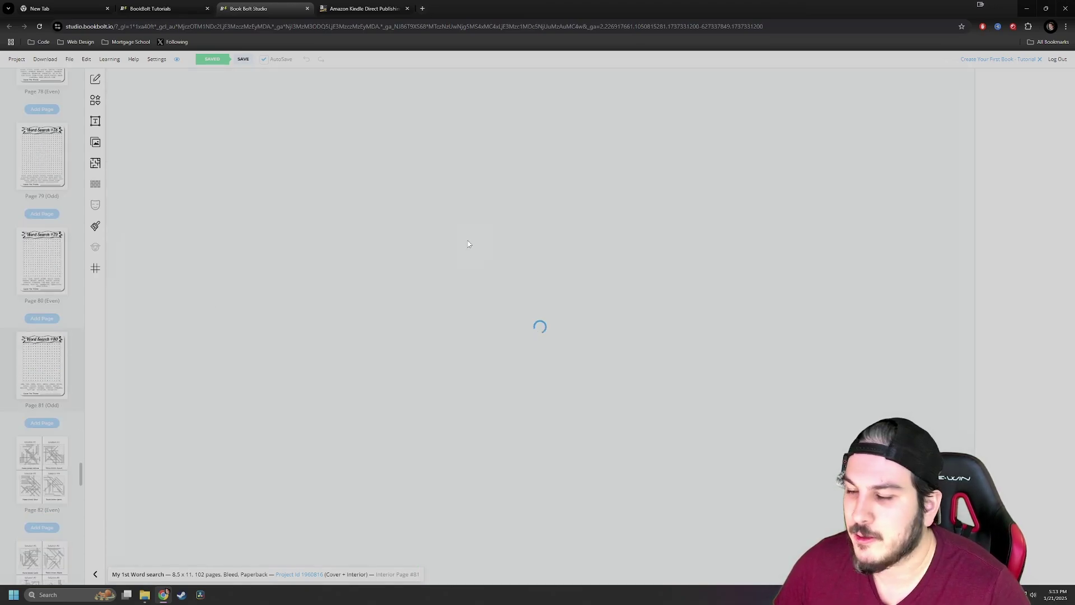
# Examine the solutions on page 82 and the closing thank-you page at the end of the book.
pyautogui.scroll(-5, 45, 252)
pyautogui.click(48, 224)
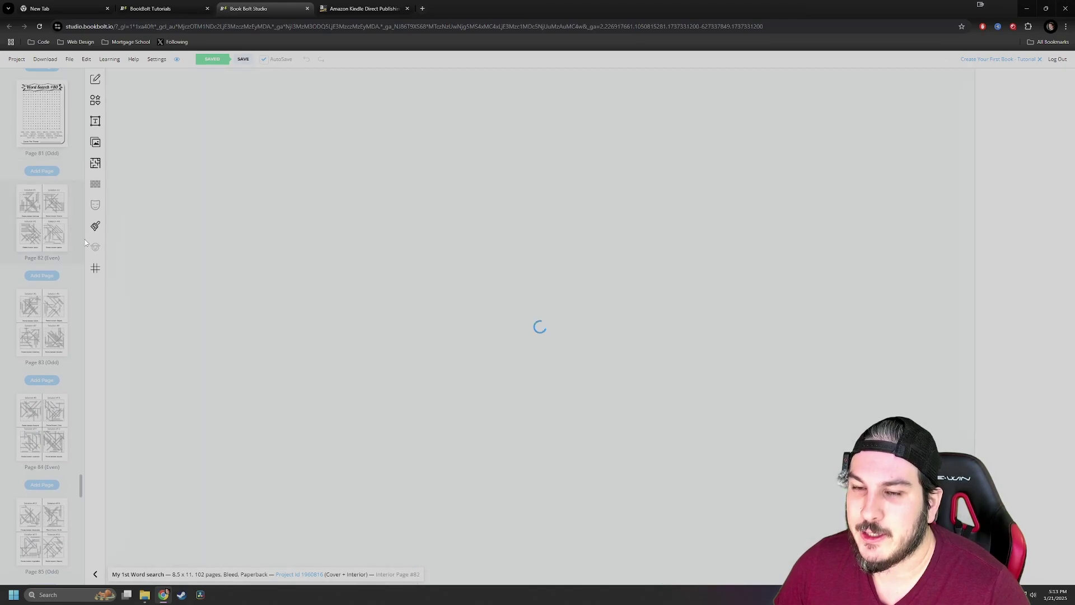
pyautogui.scroll(-5, 80, 504)
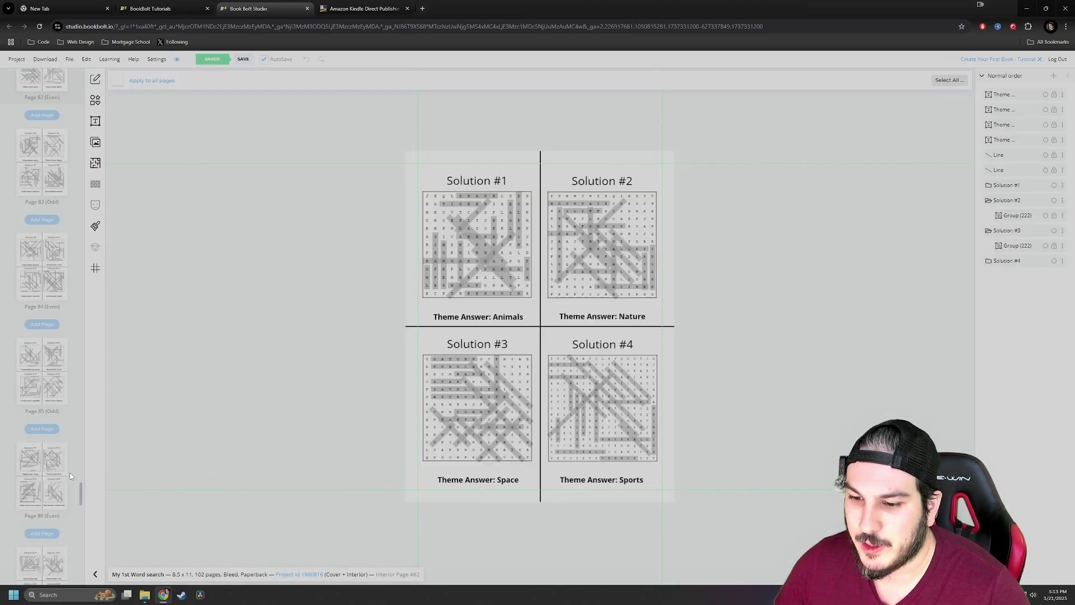
pyautogui.scroll(-20, 80, 502)
pyautogui.click(55, 527)
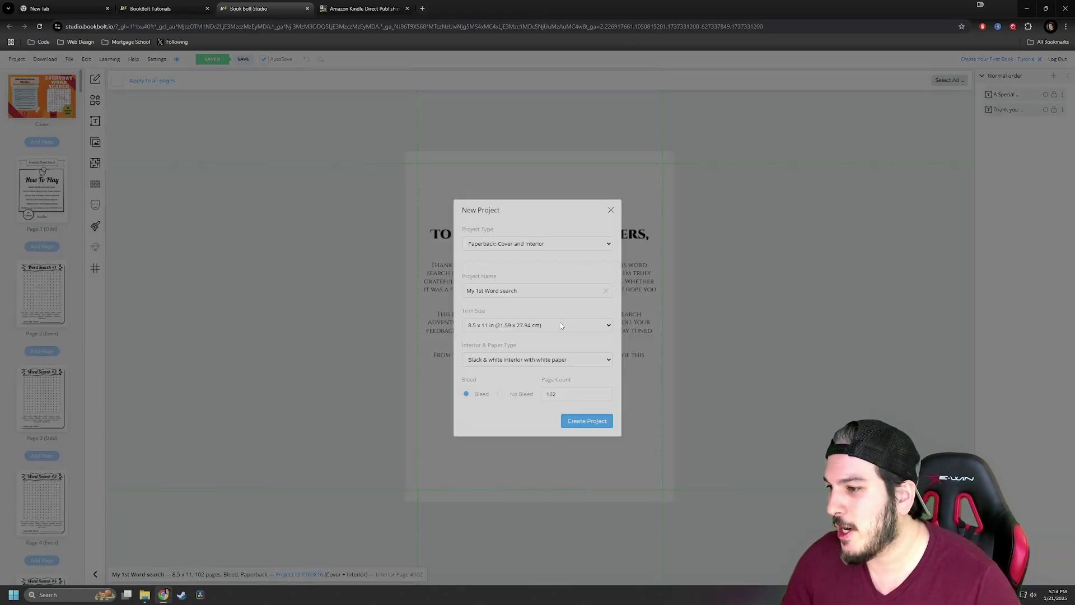
# Set up a new Paperback: Cover and Interior project named My 2nd Word Search, with black & white interior and white paper.
pyautogui.click(562, 242)
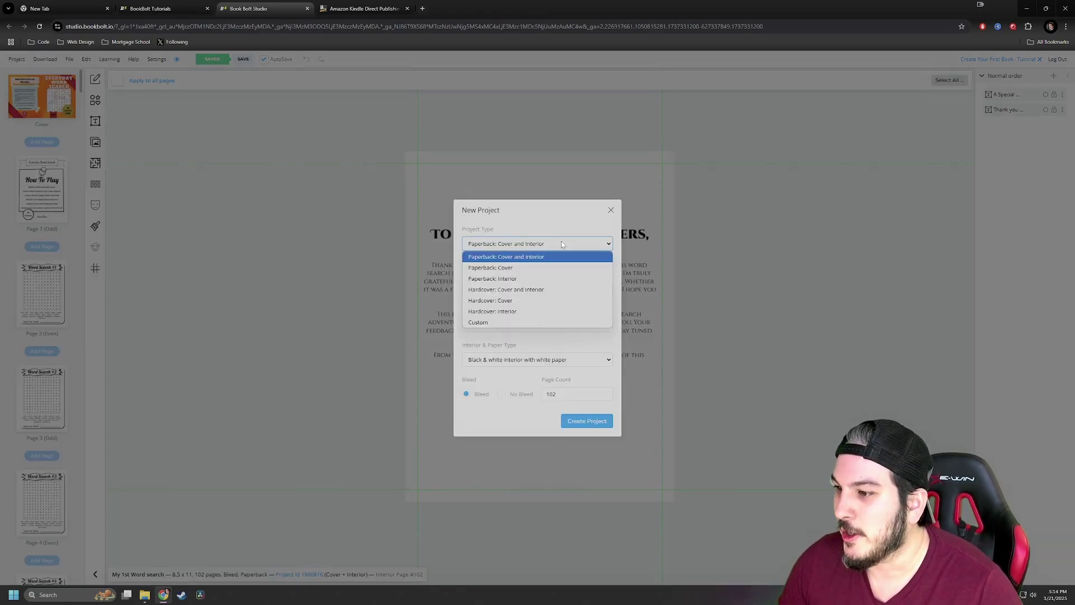
pyautogui.click(535, 258)
pyautogui.press('Tab')
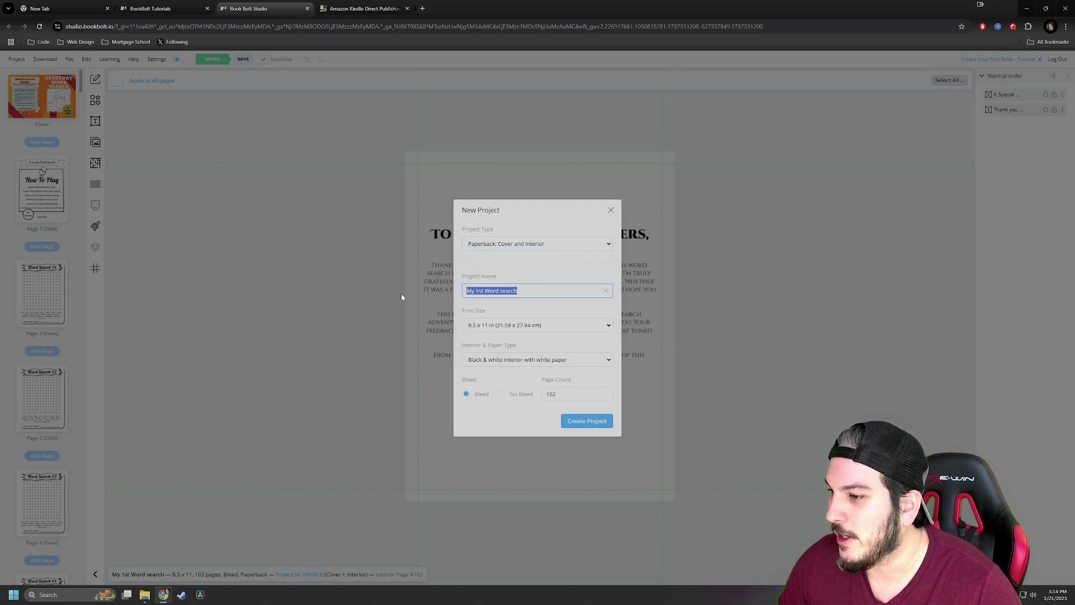
pyautogui.write('My')
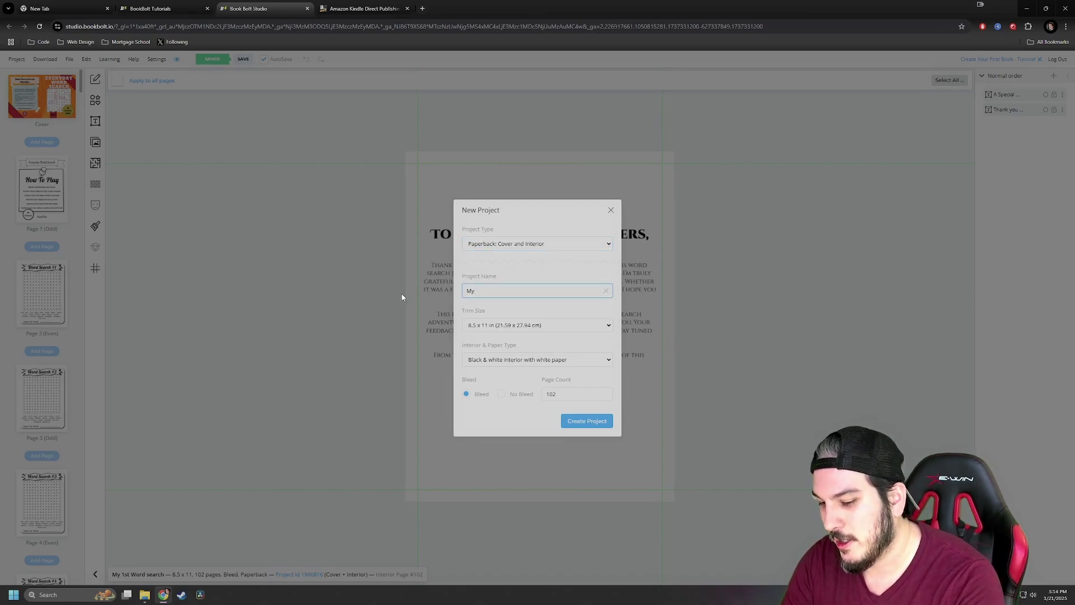
pyautogui.write(' 2nd Word')
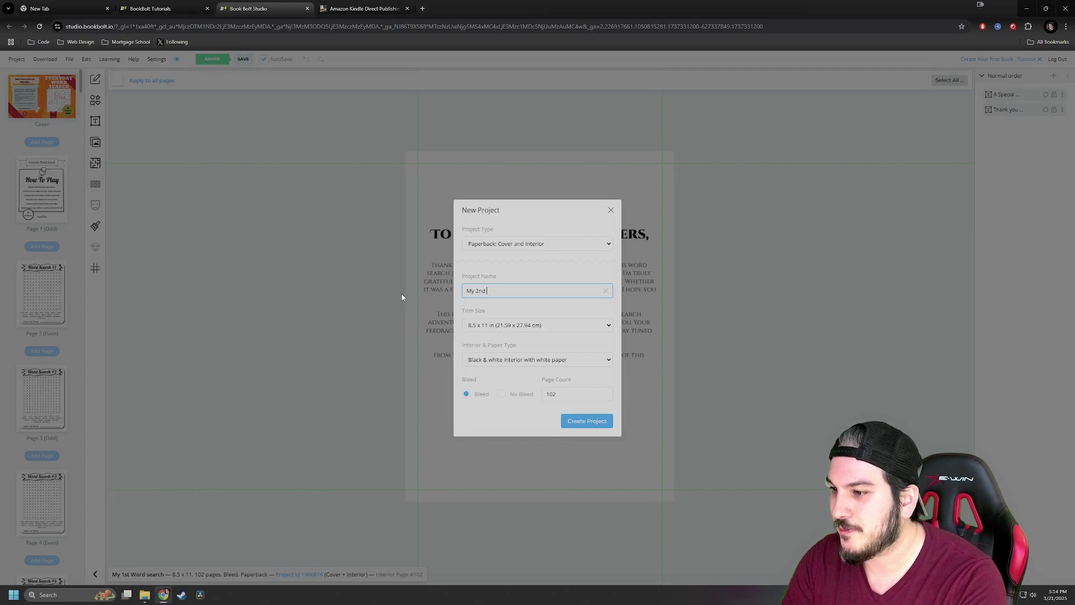
pyautogui.write('Search')
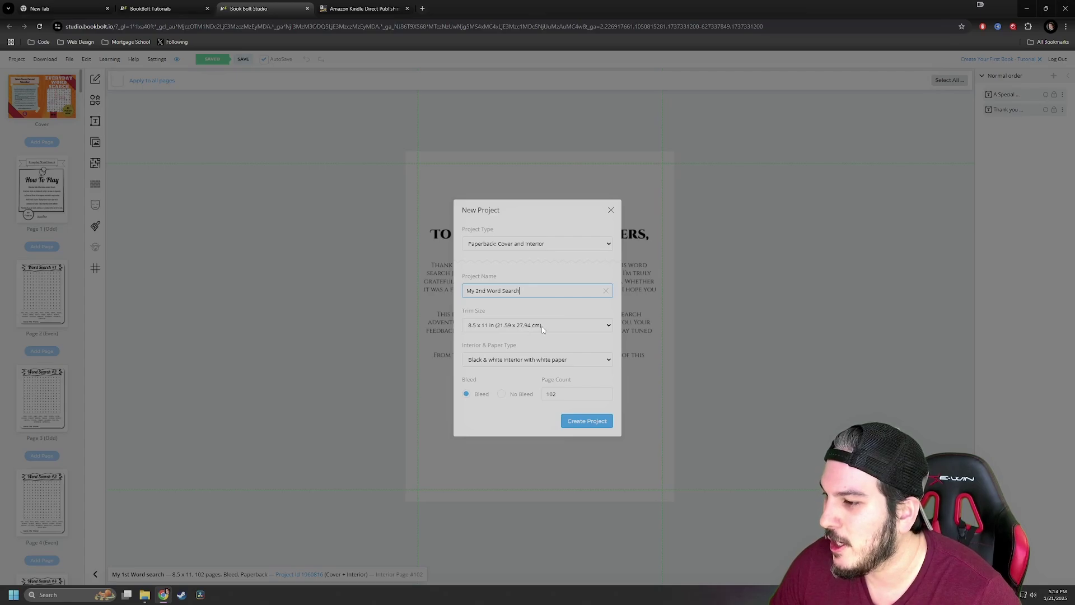
pyautogui.click(603, 362)
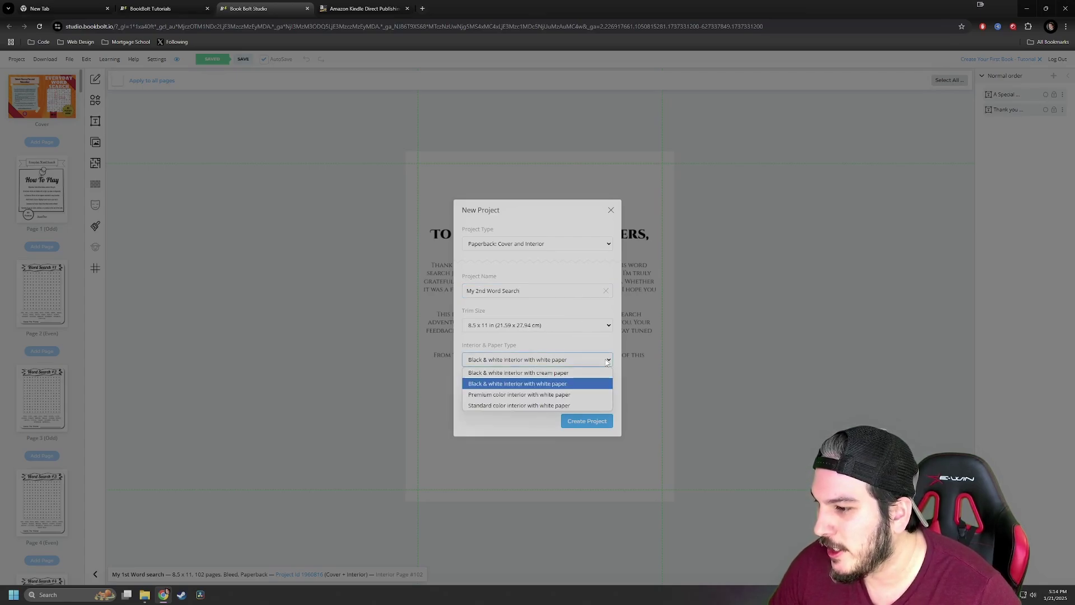
pyautogui.click(553, 387)
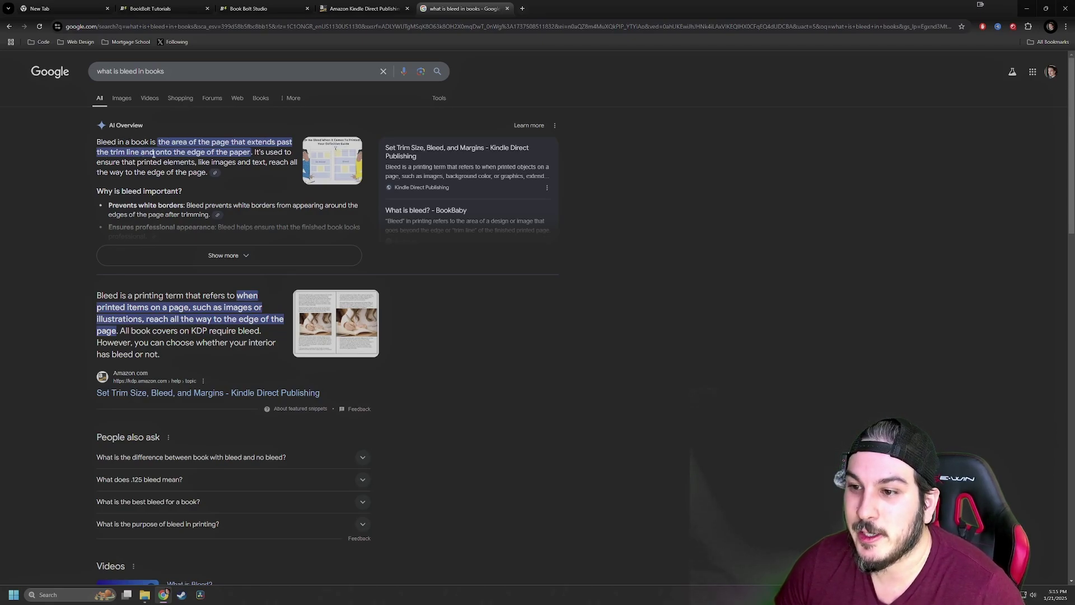
# Check the bleed illustration in the web search results and create the 102-page 8.5 x 11 in project with bleed.
pyautogui.click(332, 160)
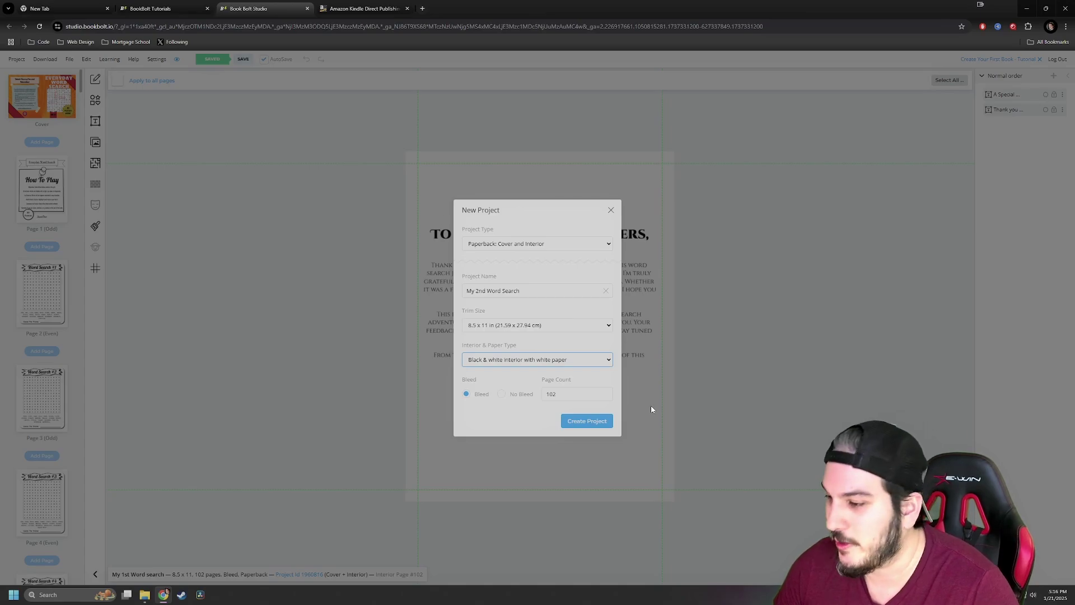
pyautogui.click(587, 421)
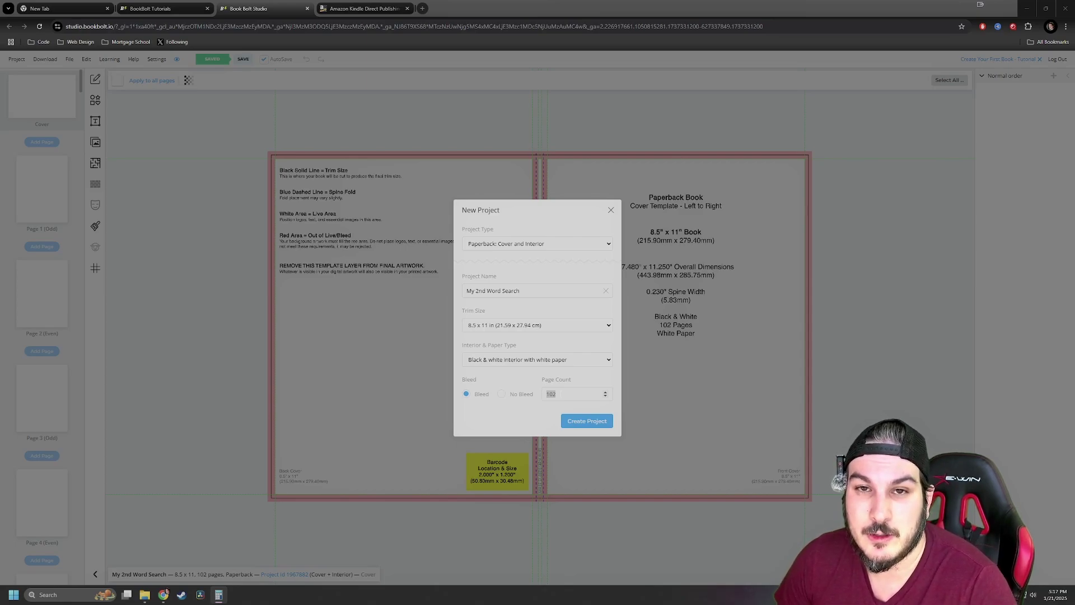
# Move the Calculator beside the New Project dialog and divide 100 by 4.
pyautogui.moveTo(1, 122); pyautogui.dragTo(292, 153)
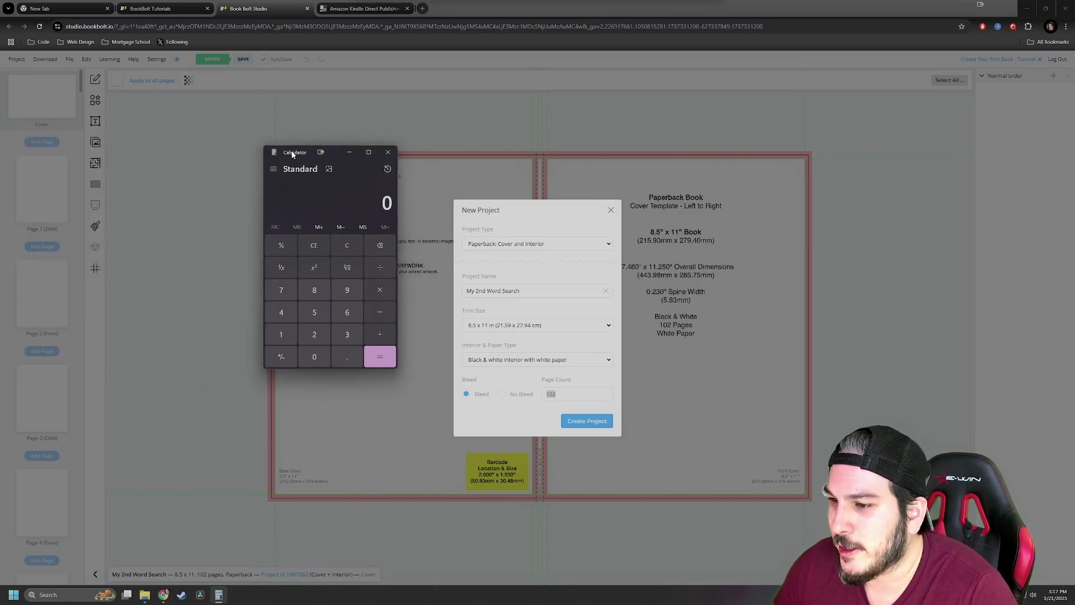
pyautogui.click(281, 335)
pyautogui.click(314, 357)
pyautogui.click(314, 357)
pyautogui.click(380, 267)
pyautogui.click(281, 312)
pyautogui.click(379, 356)
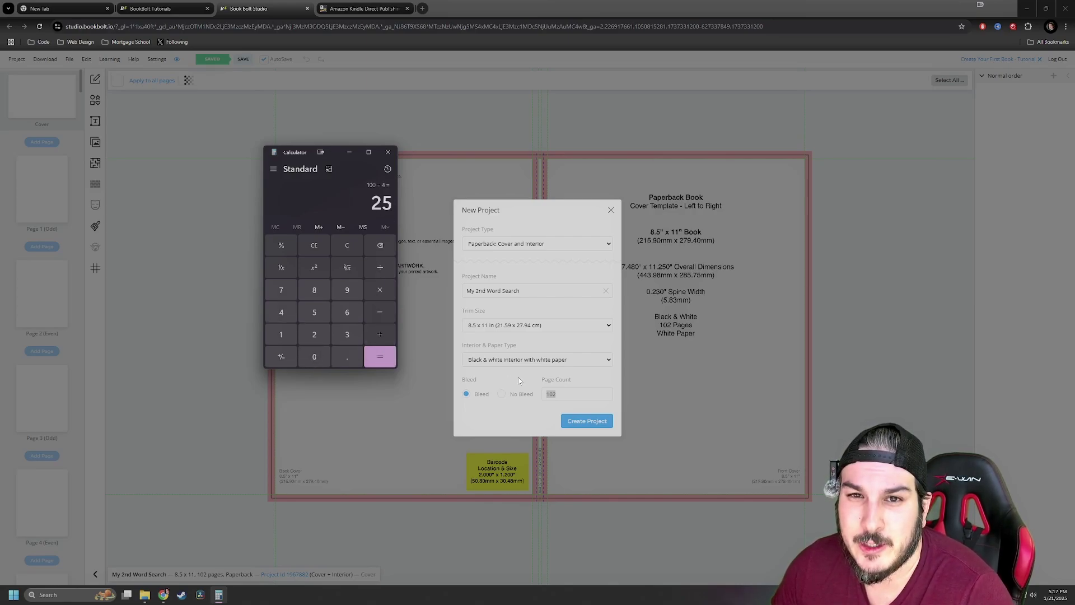
# Set the new project's page count to 127.
pyautogui.moveTo(551, 394); pyautogui.dragTo(551, 394)
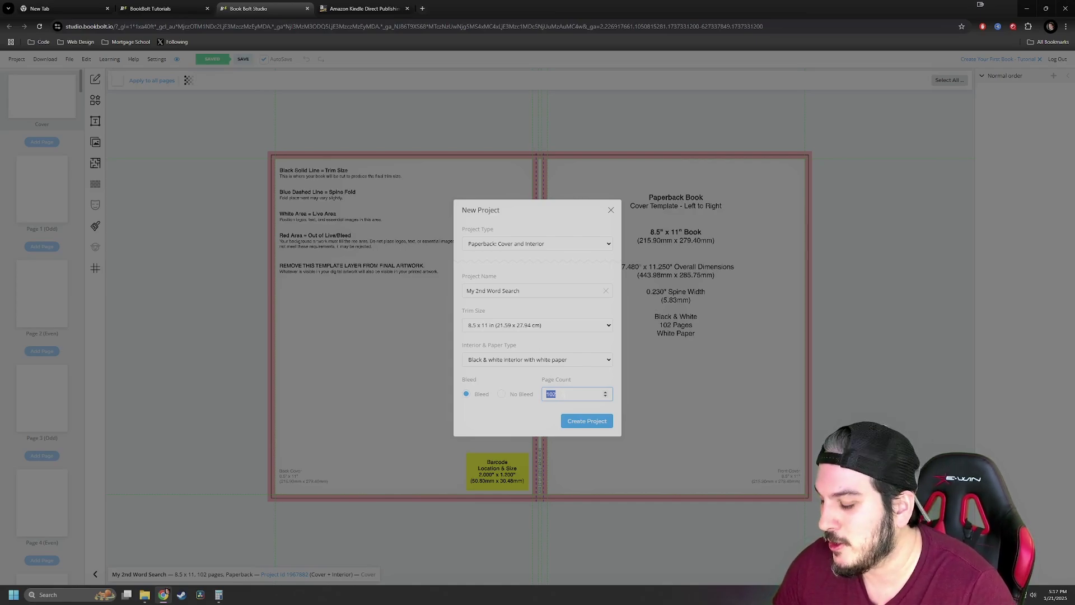
pyautogui.write('127')
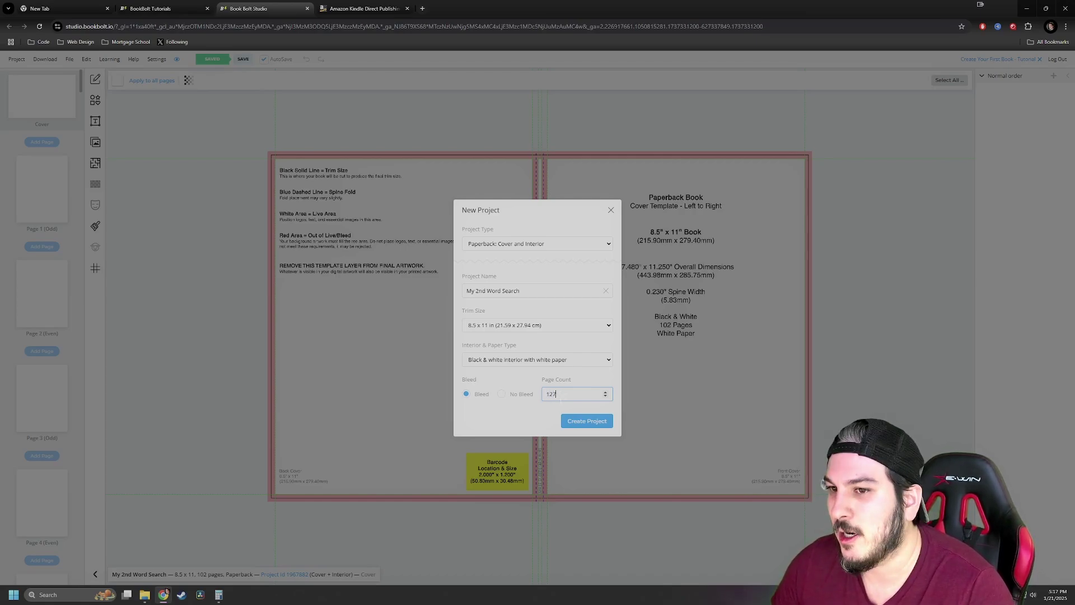
# Create the 127-page project and open interior Page 1 for editing.
pyautogui.click(587, 421)
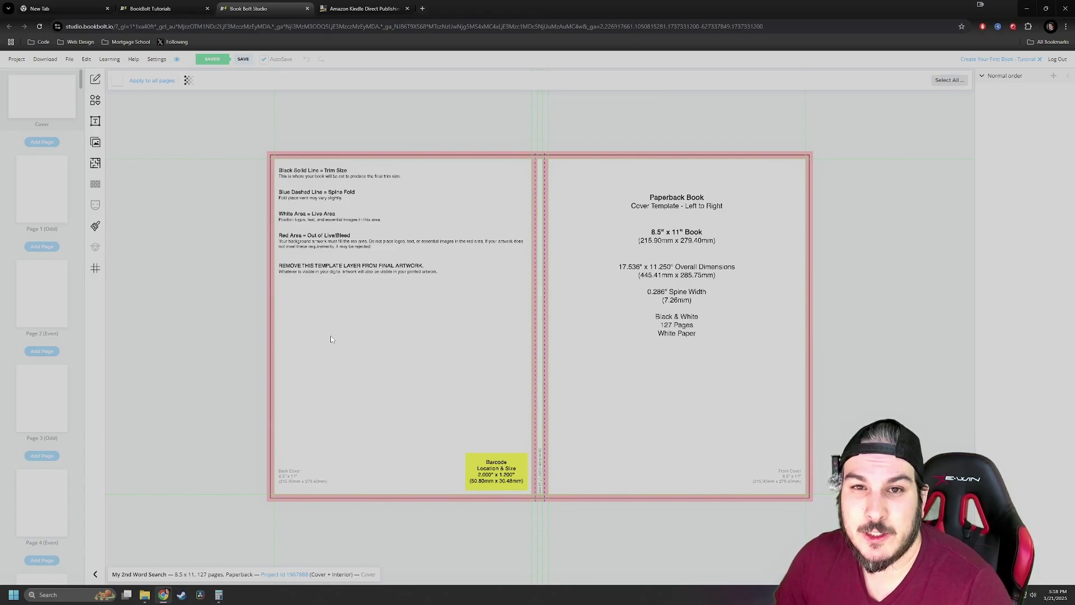
pyautogui.click(55, 197)
pyautogui.scroll(-5, 62, 180)
pyautogui.moveTo(80, 90)
pyautogui.mouseDown()
pyautogui.moveTo(79, 505)
pyautogui.moveTo(65, 84)
pyautogui.mouseUp()
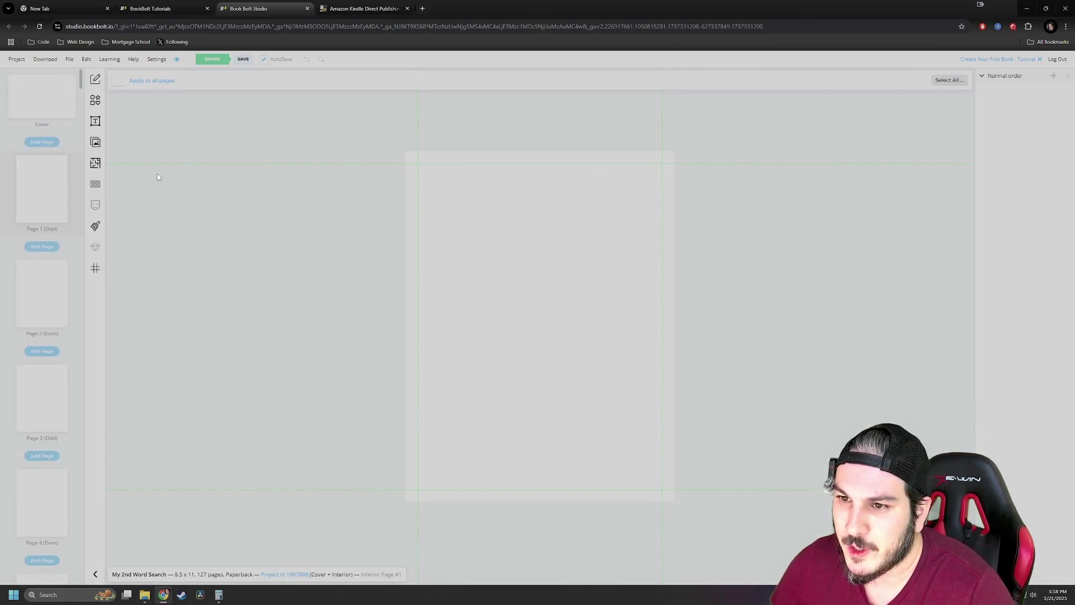
# Browse the Interior Templates Library, examining the puzzle, maze, tracker and planner templates on offer.
pyautogui.click(96, 166)
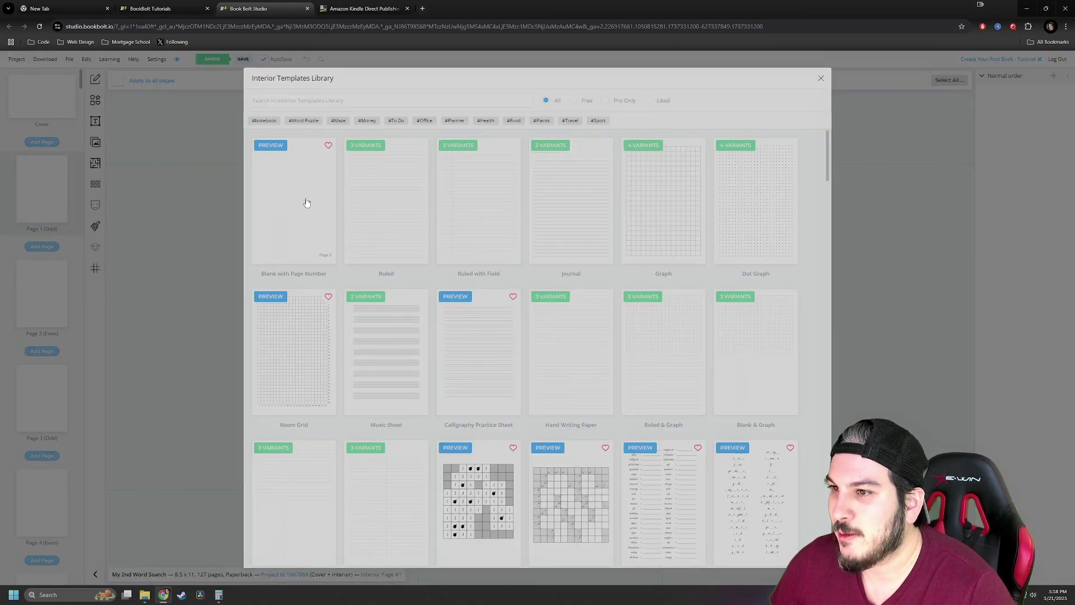
pyautogui.scroll(-3, 555, 227)
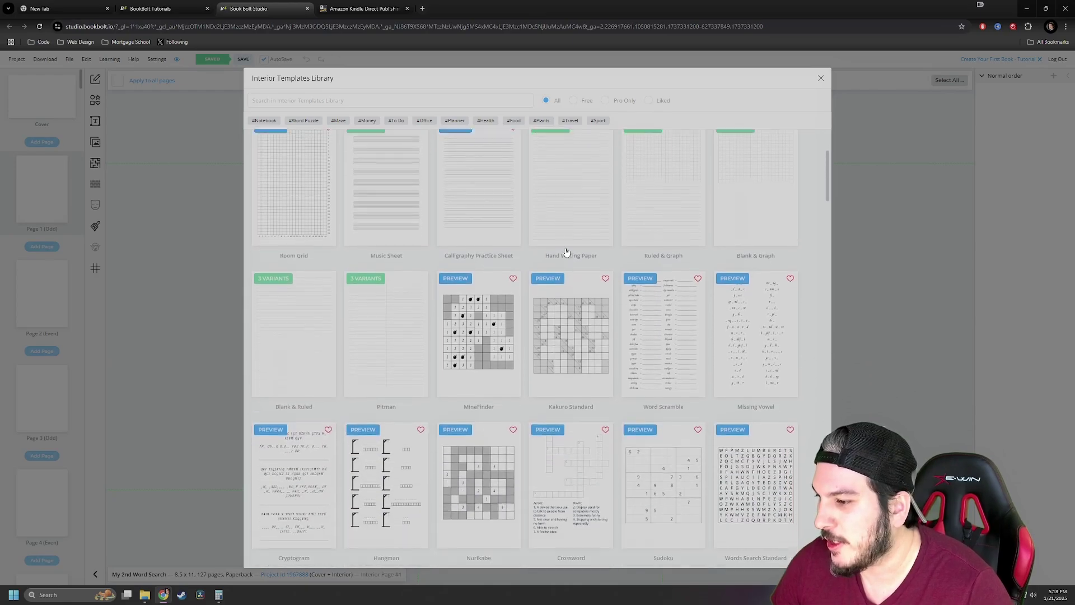
pyautogui.scroll(-1, 684, 272)
pyautogui.scroll(-1, 605, 343)
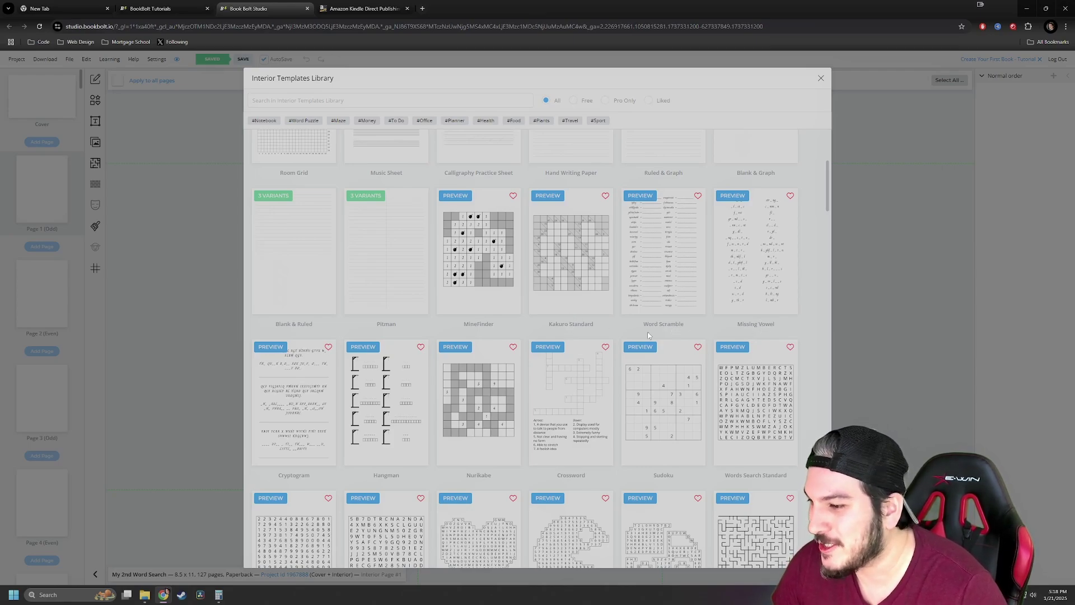
pyautogui.scroll(-2, 430, 352)
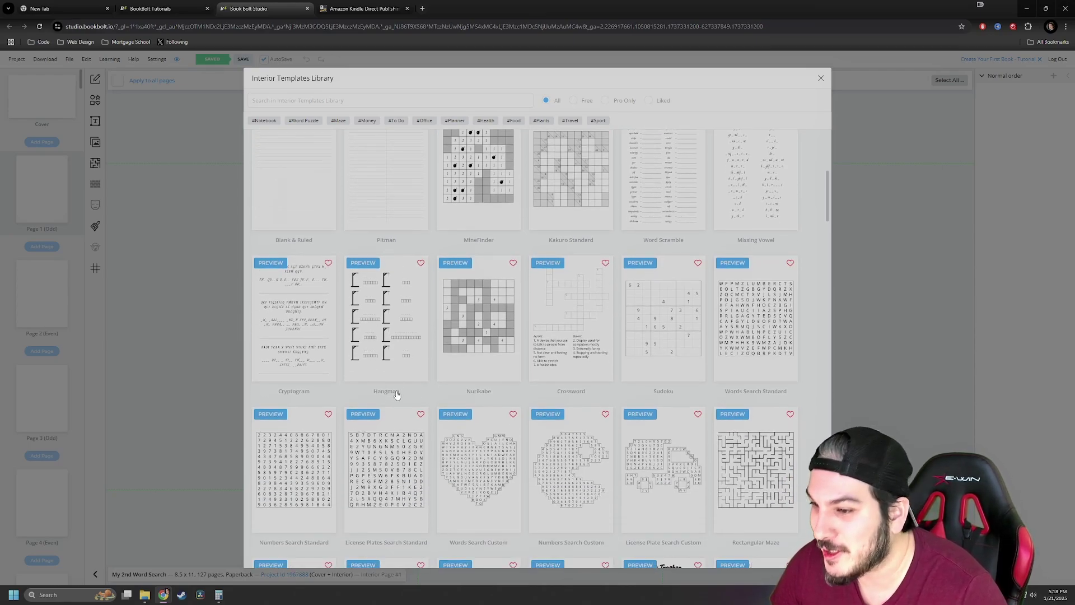
pyautogui.scroll(-2, 448, 403)
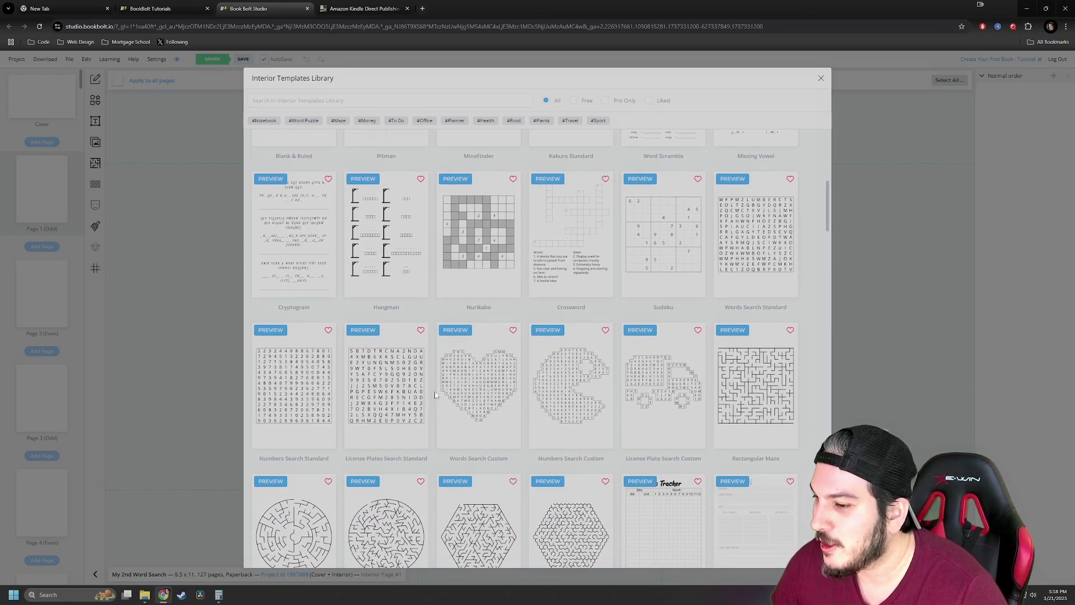
pyautogui.scroll(-2, 761, 381)
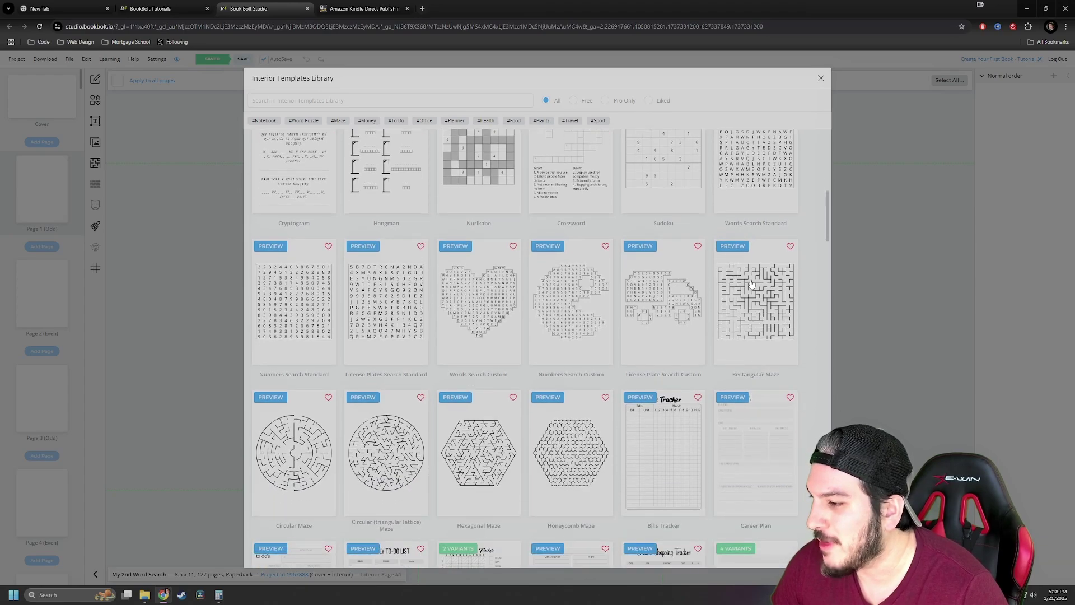
pyautogui.scroll(-2, 504, 319)
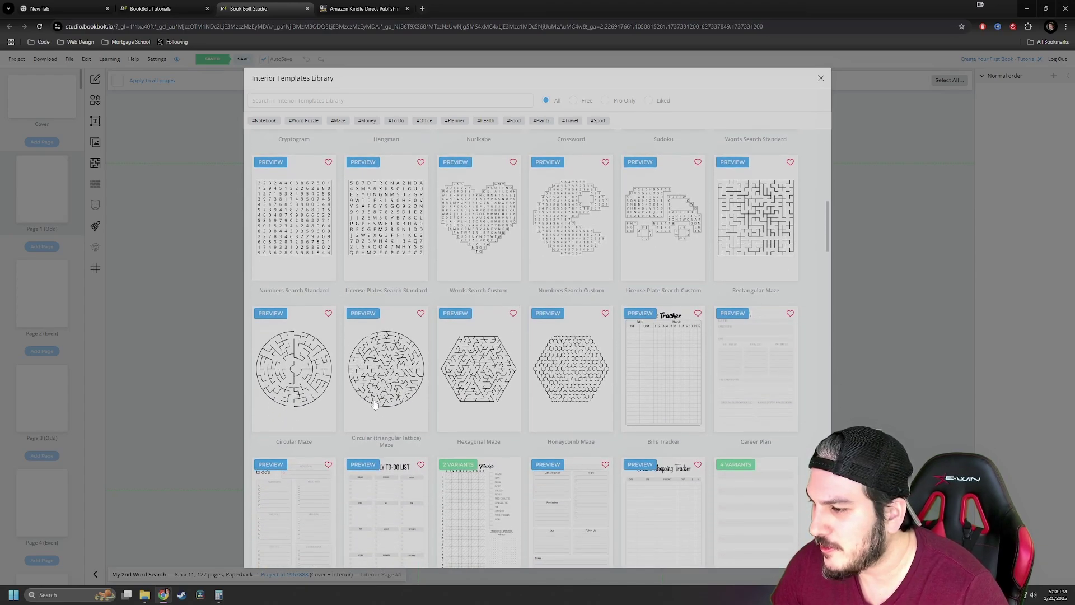
pyautogui.scroll(-6, 343, 396)
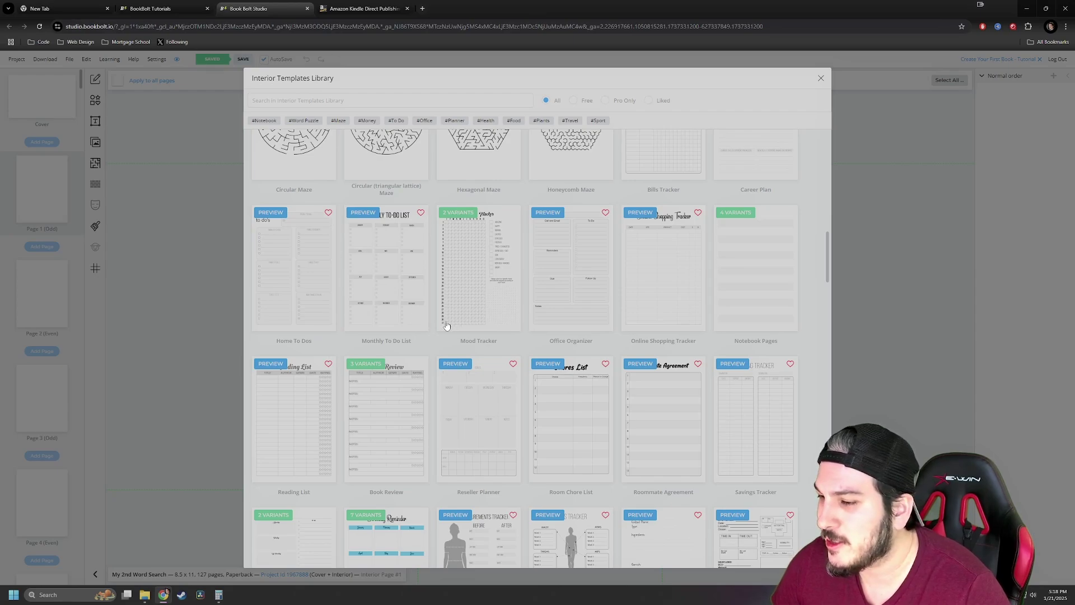
pyautogui.scroll(-5, 449, 324)
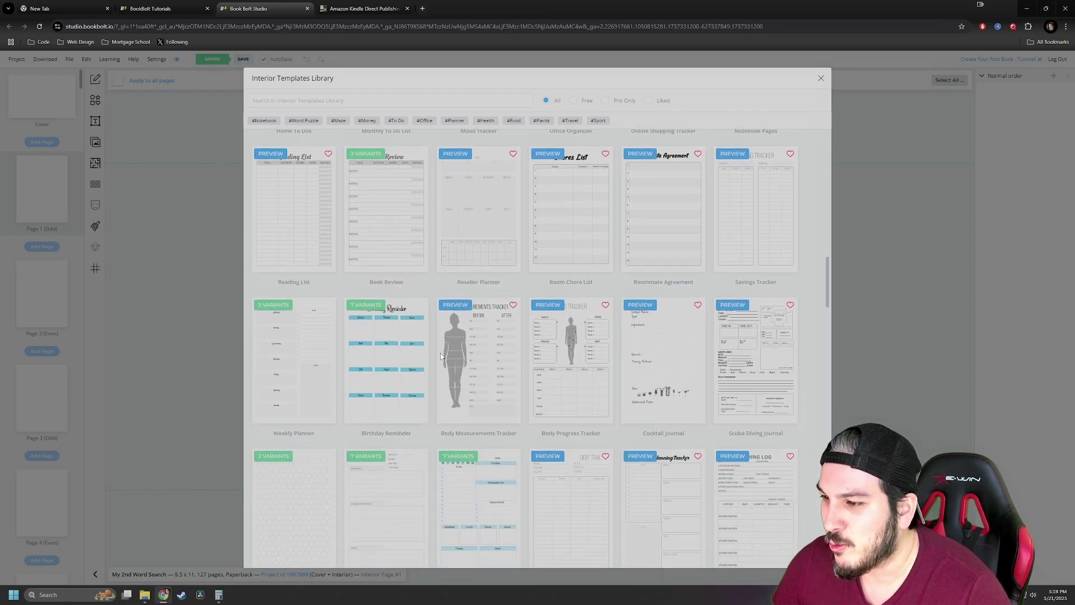
pyautogui.scroll(-7, 504, 352)
pyautogui.scroll(-7, 527, 347)
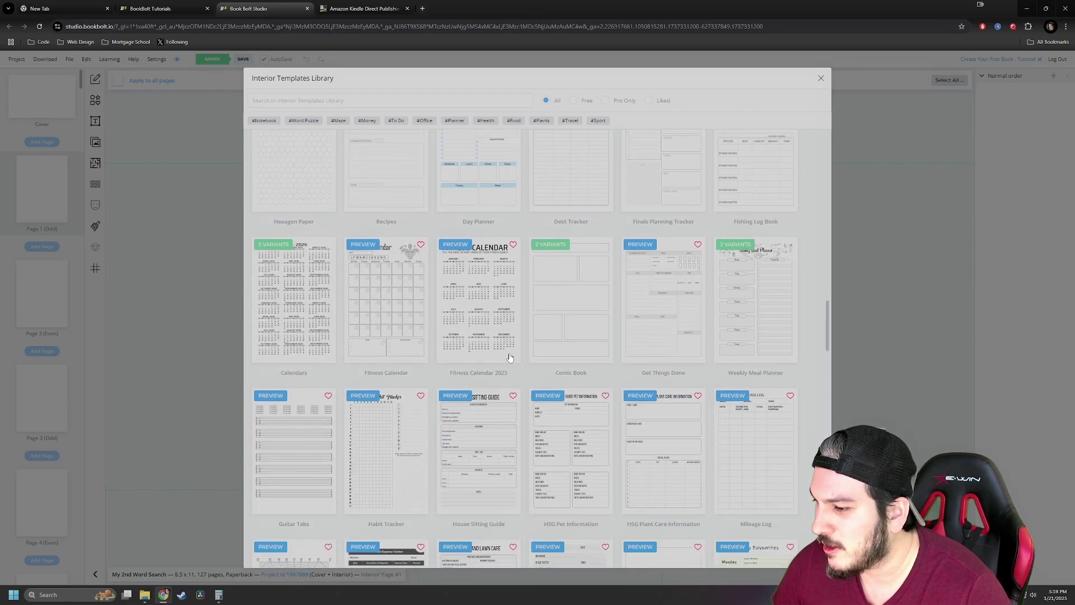
pyautogui.scroll(20, 542, 351)
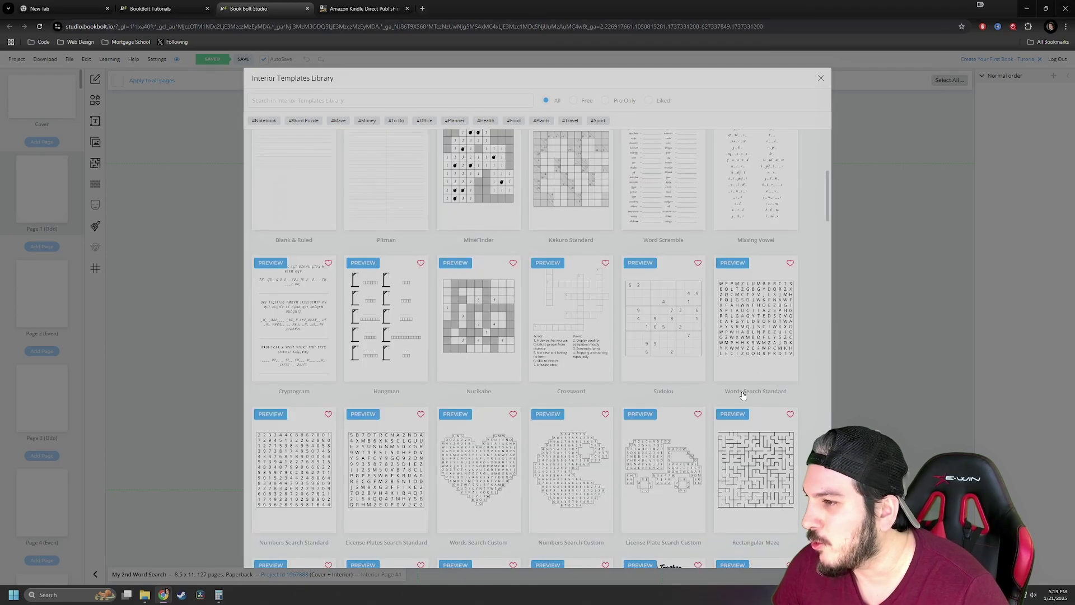
# Choose the Words Search Standard template for pages 2 through 101 and continue to its settings.
pyautogui.click(759, 336)
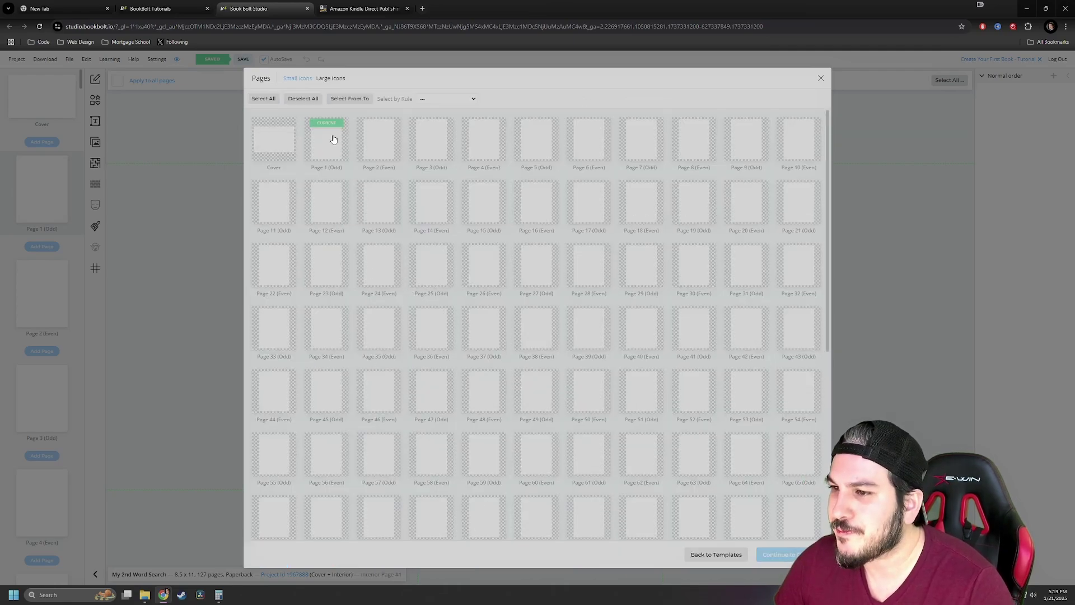
pyautogui.click(385, 149)
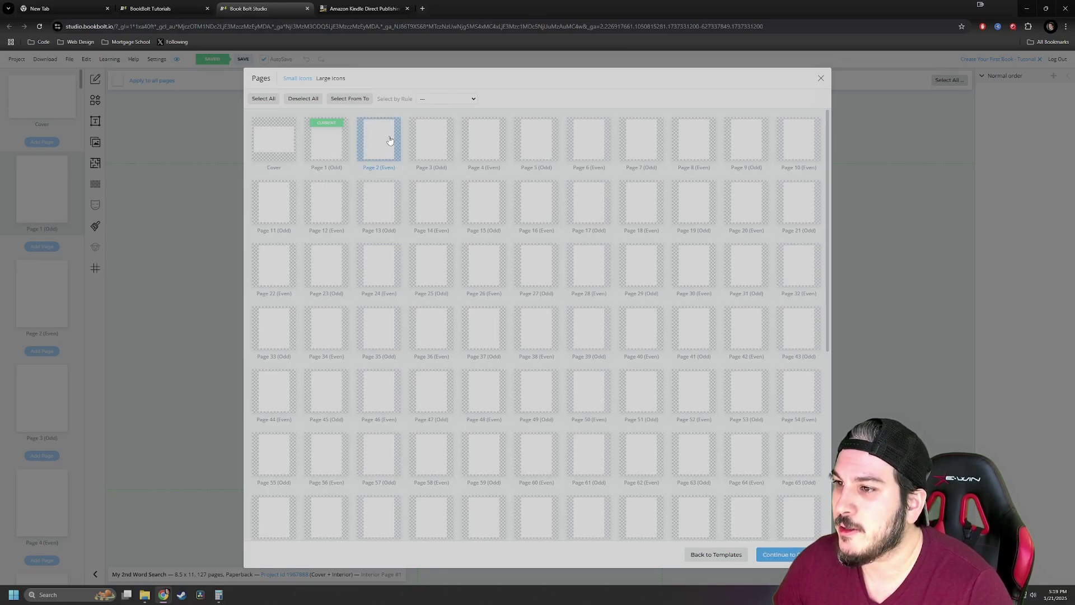
pyautogui.click(351, 99)
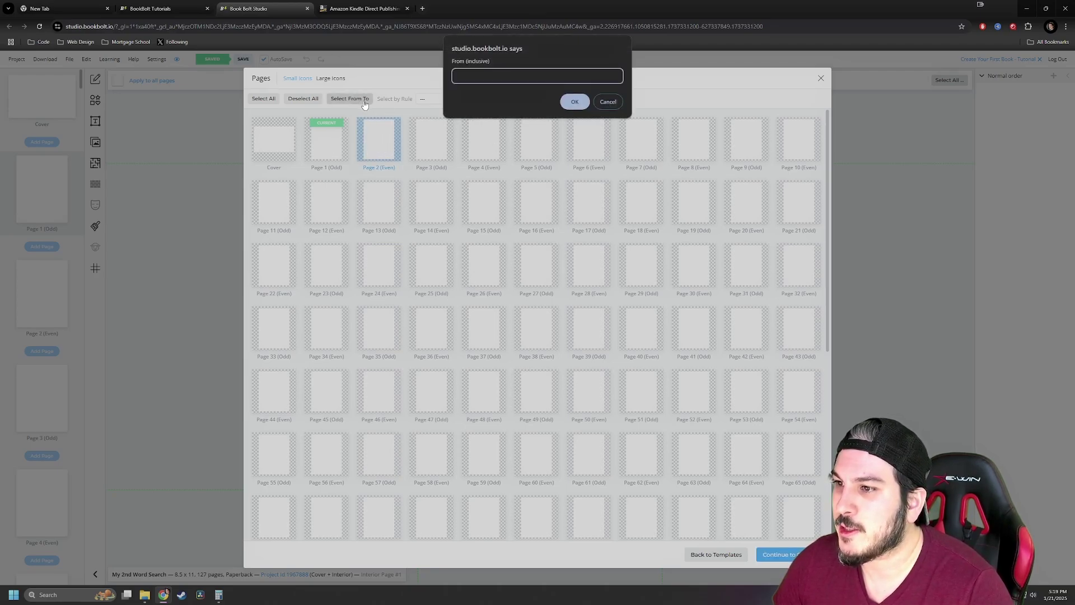
pyautogui.write('2')
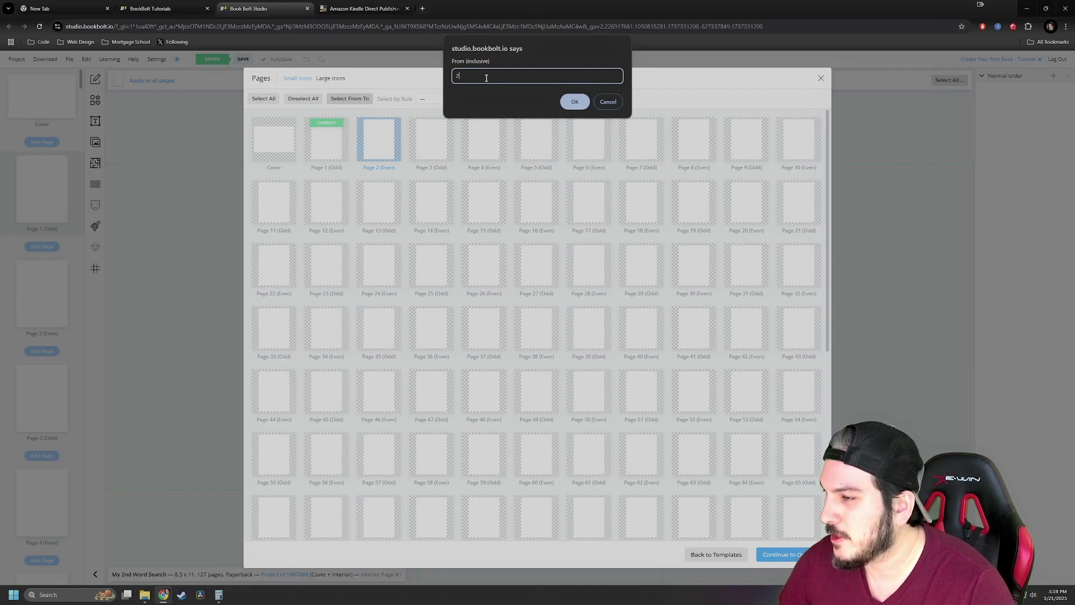
pyautogui.click(574, 101)
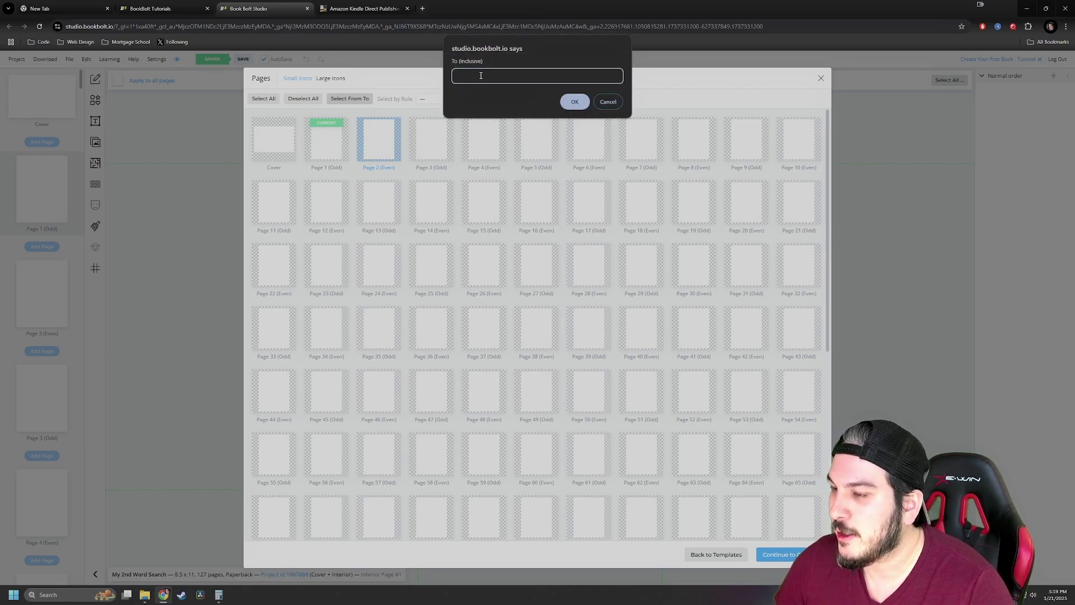
pyautogui.write('101')
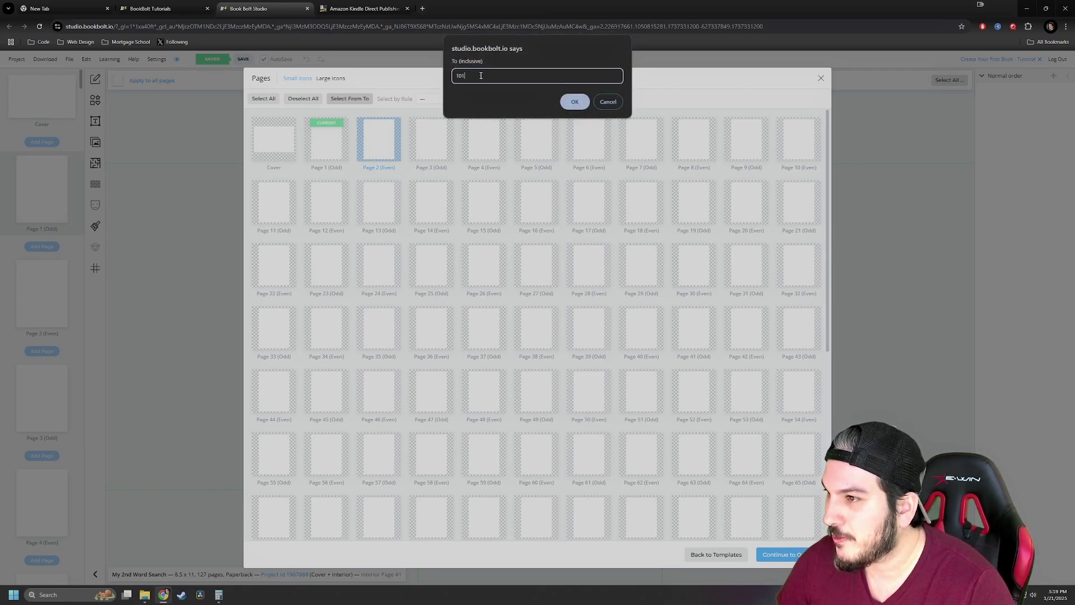
pyautogui.click(575, 102)
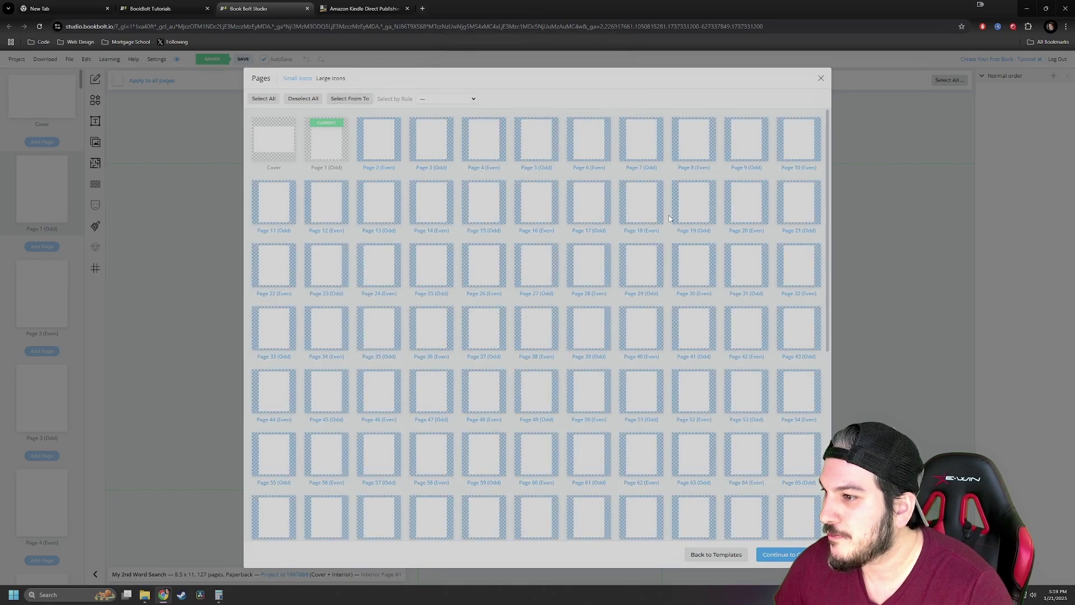
pyautogui.click(782, 554)
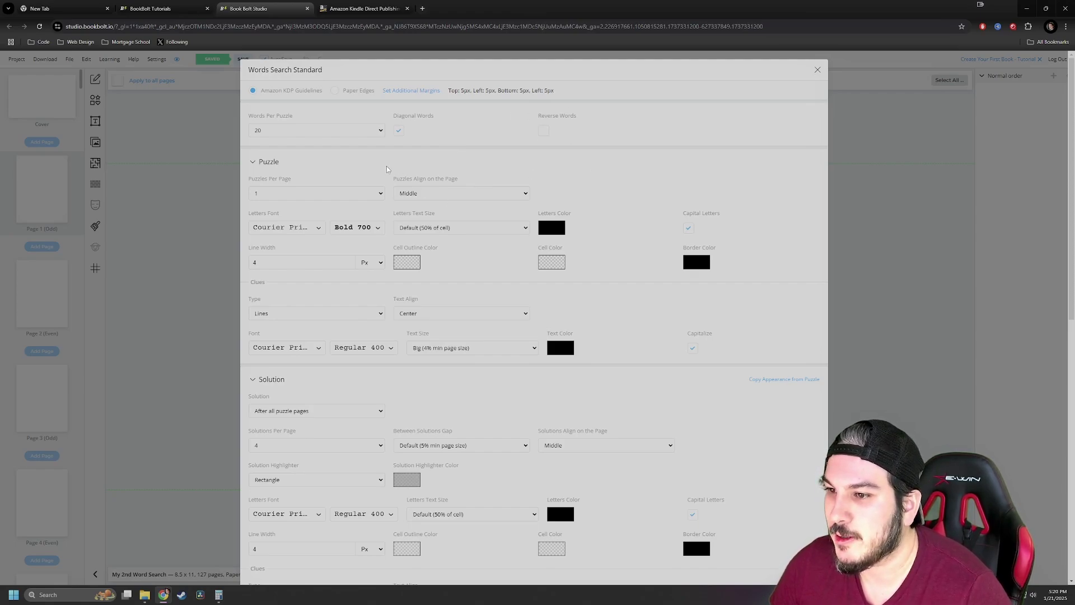
# Try the different puzzles-per-page choices and set the word search to 1 puzzle per page.
pyautogui.scroll(-1, 388, 169)
pyautogui.click(279, 153)
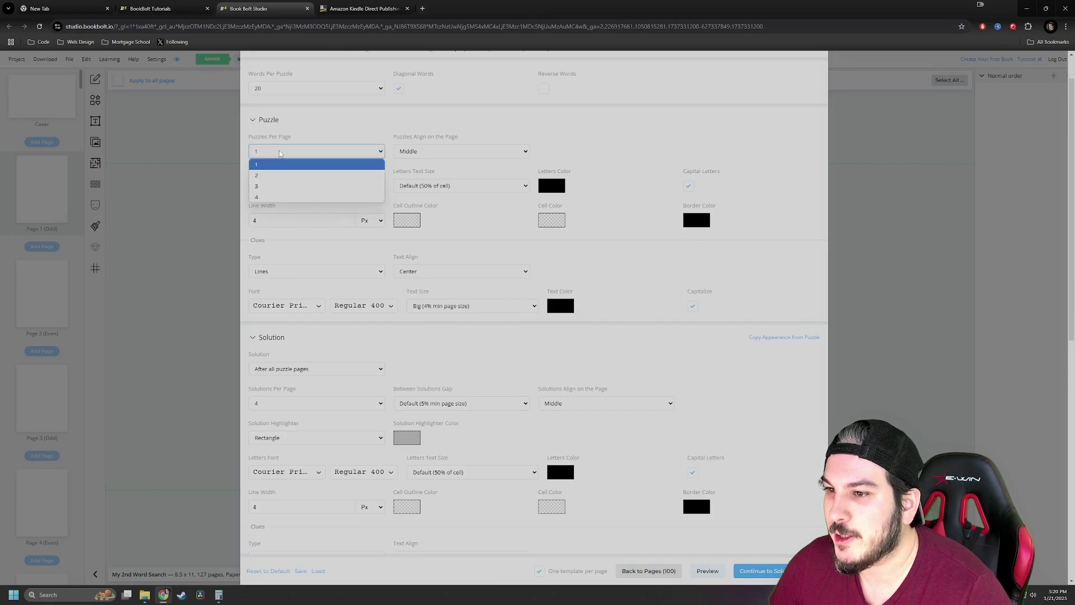
pyautogui.click(275, 165)
pyautogui.click(301, 159)
pyautogui.click(303, 175)
pyautogui.click(320, 153)
pyautogui.click(294, 197)
pyautogui.click(292, 153)
pyautogui.click(281, 165)
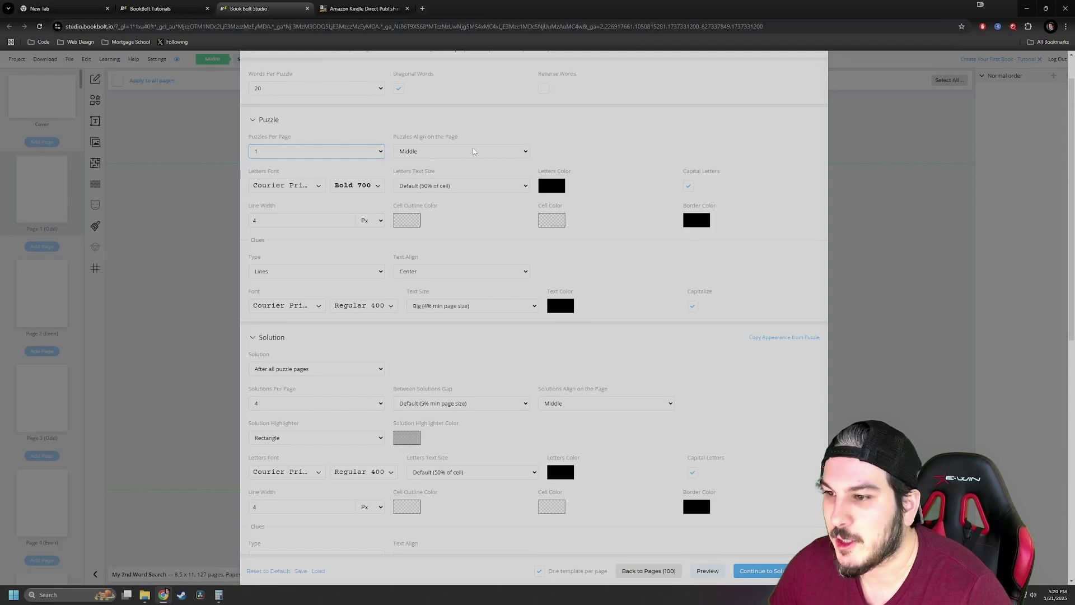
# Check the puzzle's letters font list without changing the font, and review the remaining puzzle appearance settings.
pyautogui.click(308, 190)
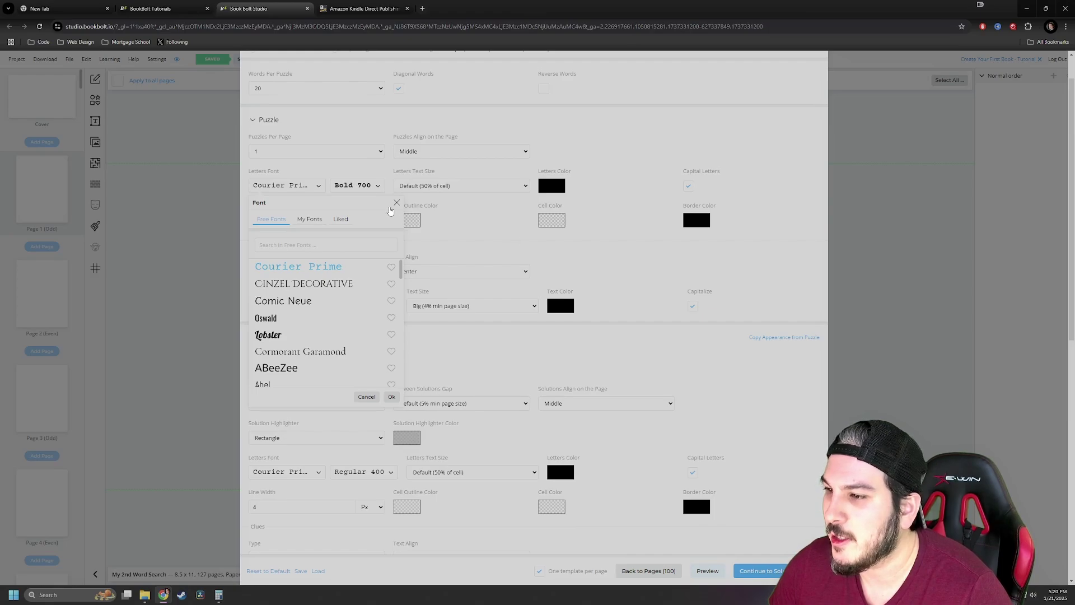
pyautogui.click(396, 203)
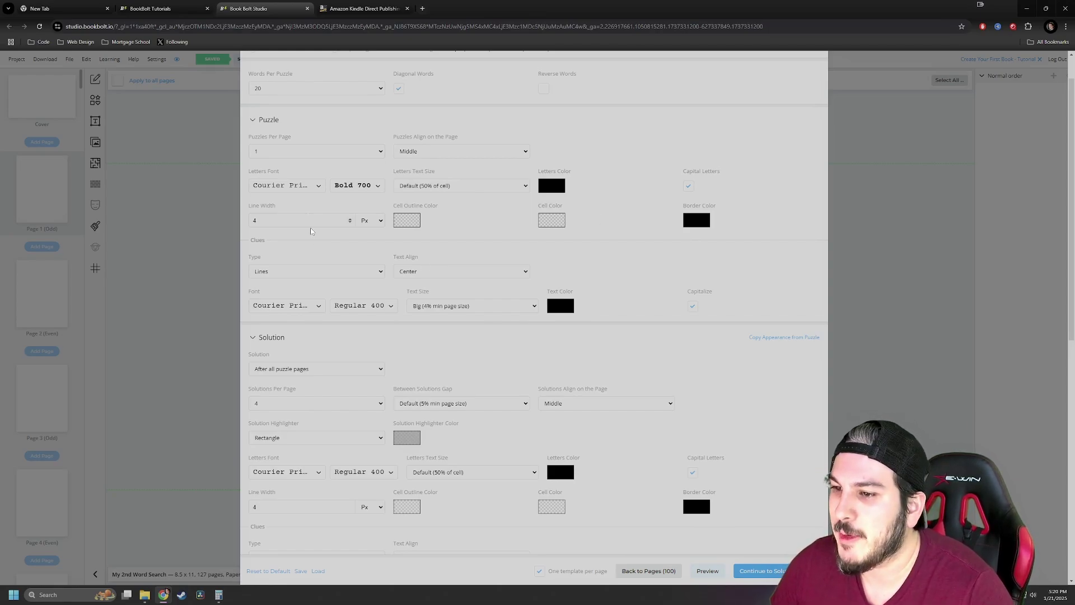
pyautogui.scroll(1, 660, 366)
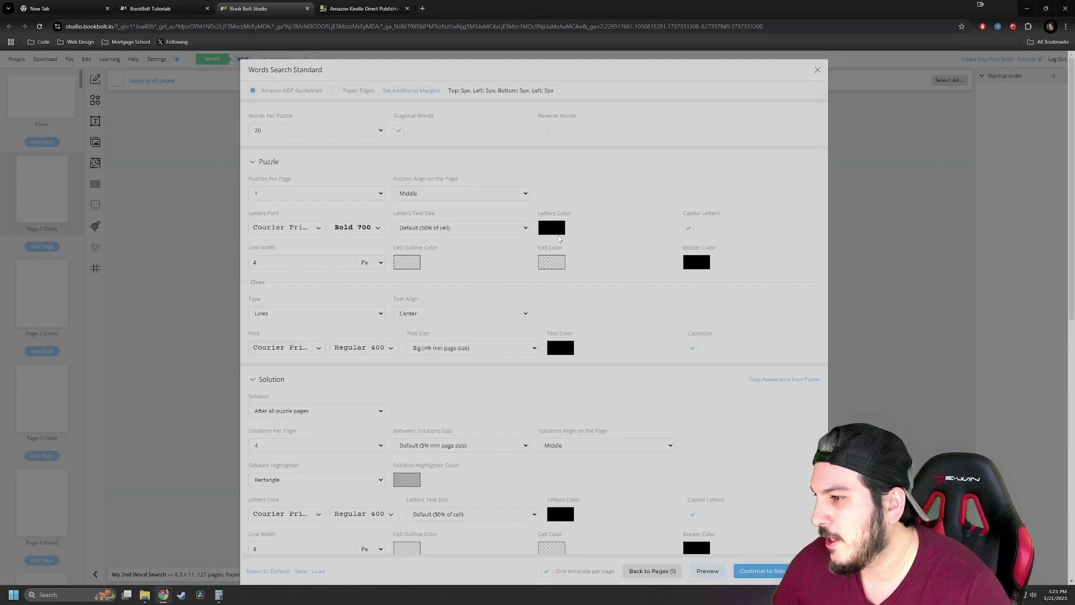
pyautogui.scroll(-1, 546, 366)
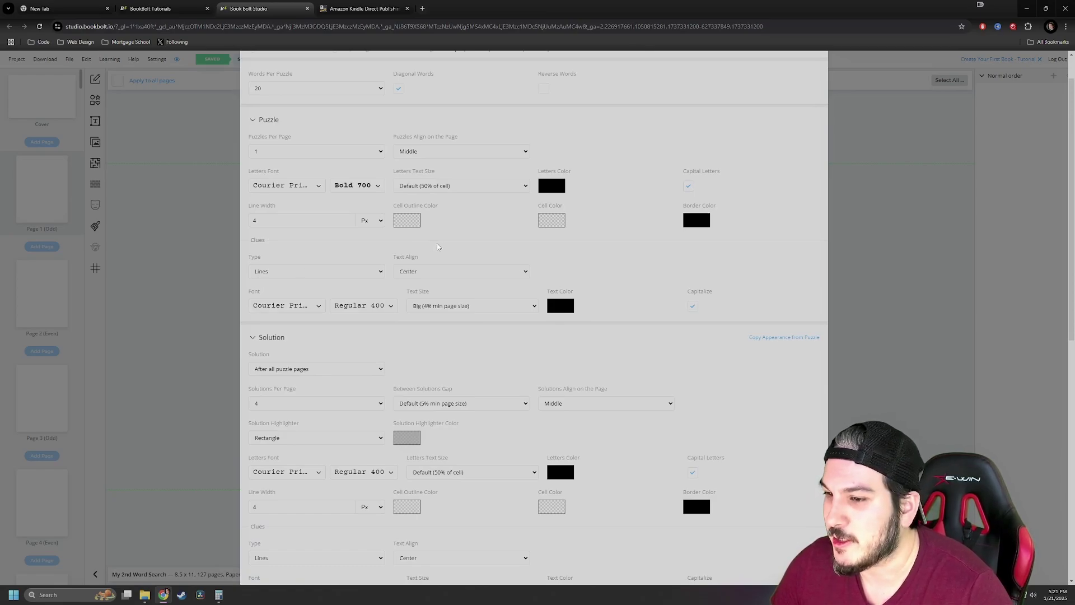
pyautogui.scroll(-1, 367, 272)
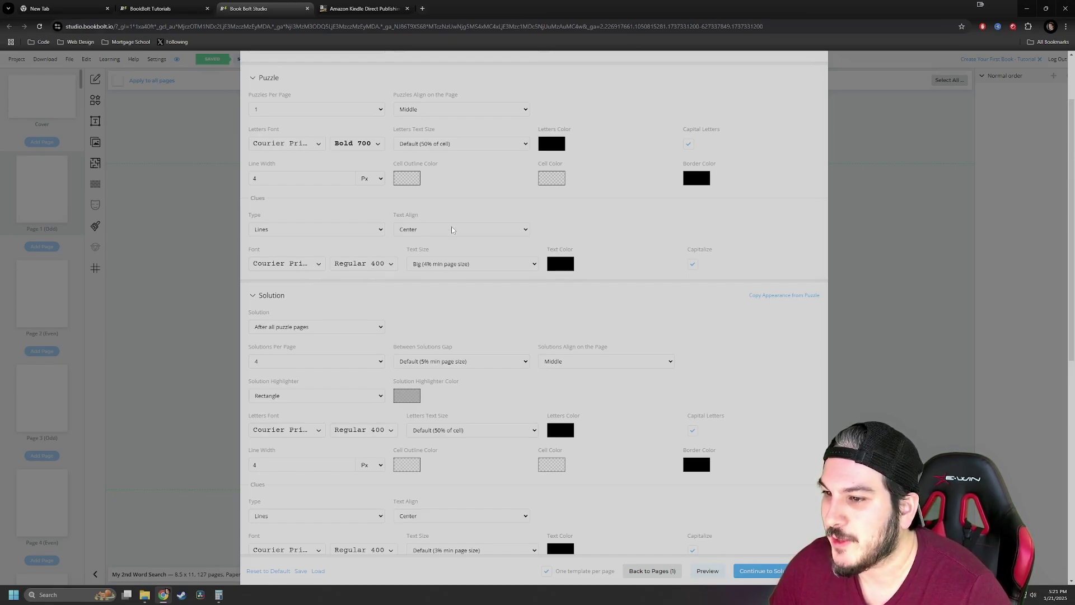
# Choose Lines as the clue type for the puzzle.
pyautogui.click(372, 230)
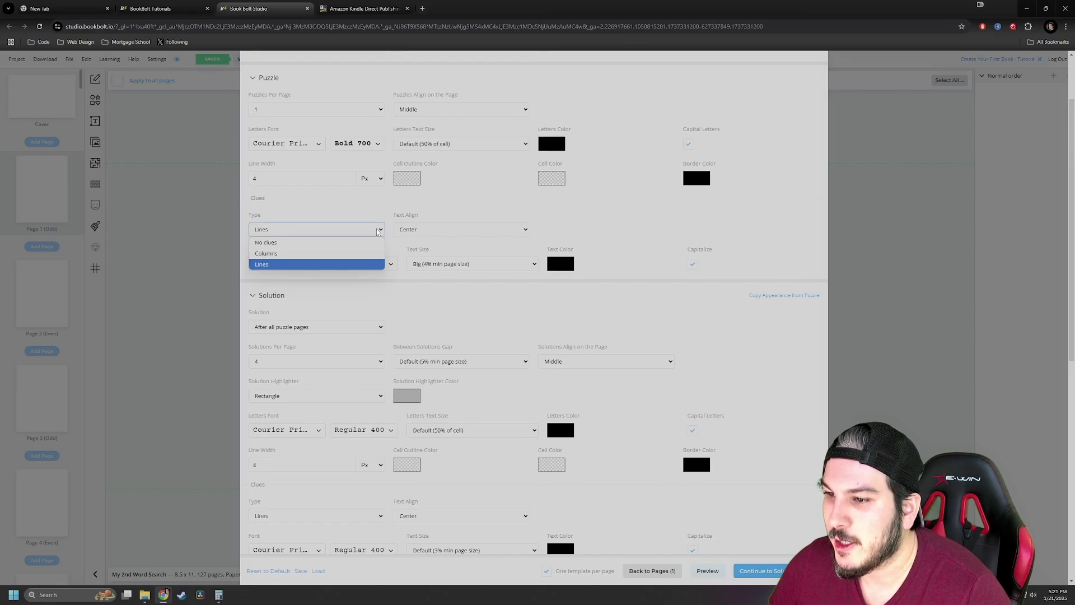
pyautogui.click(294, 265)
pyautogui.scroll(1, 294, 265)
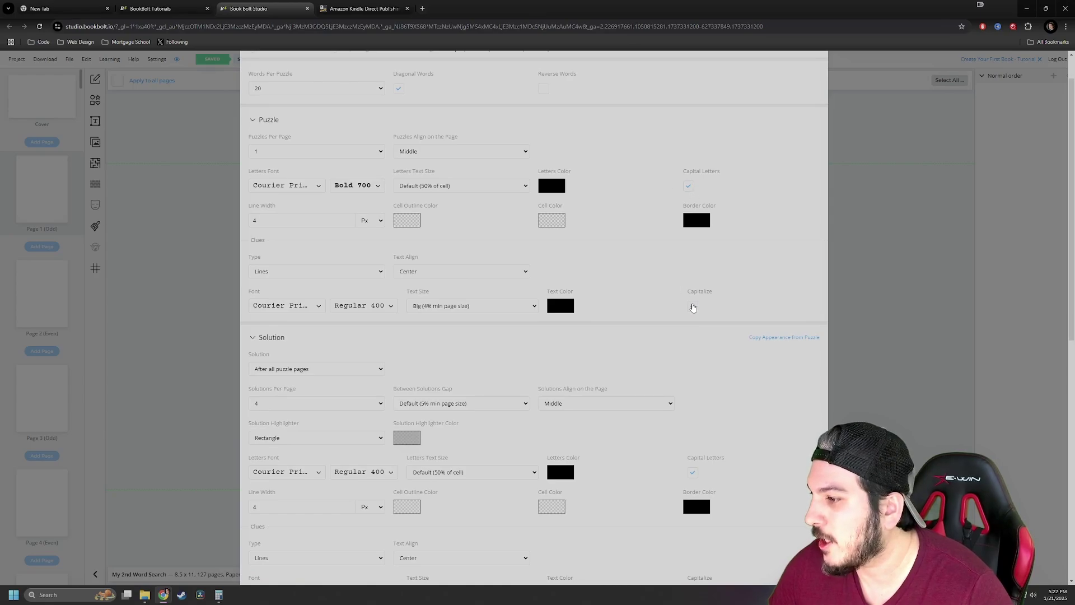
# Capitalize the puzzle's clue text and place the solutions after all puzzle pages.
pyautogui.scroll(-3, 485, 219)
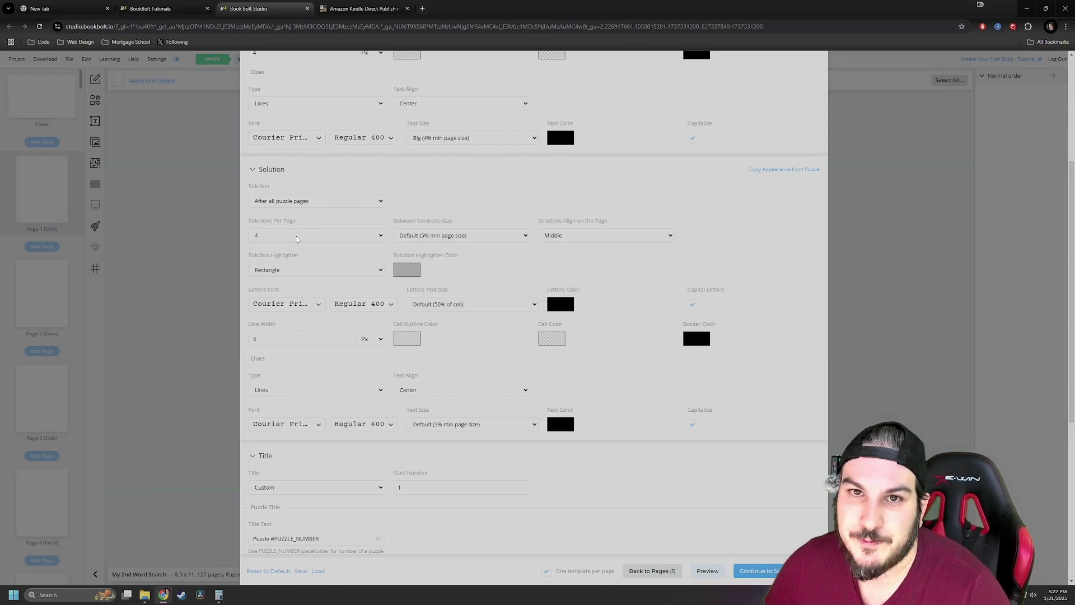
pyautogui.scroll(2, 438, 241)
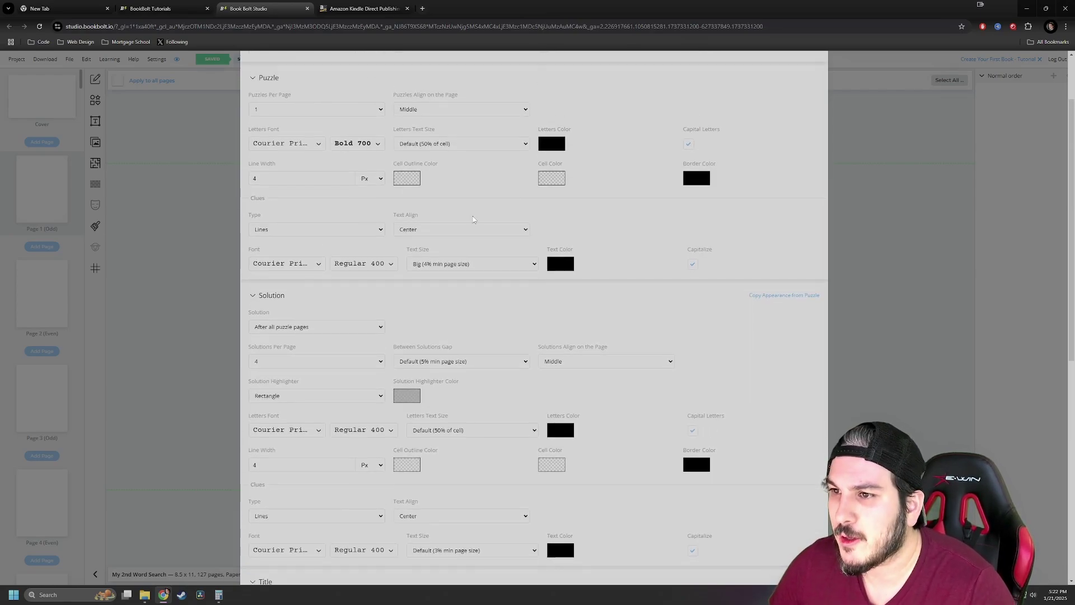
pyautogui.scroll(-2, 439, 241)
pyautogui.click(295, 243)
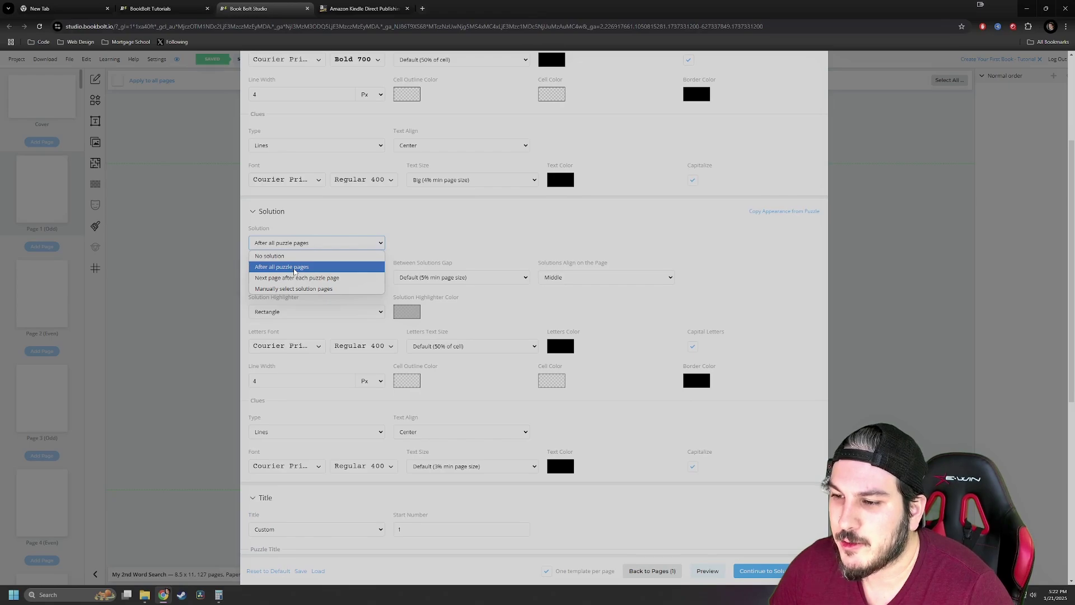
pyautogui.click(295, 268)
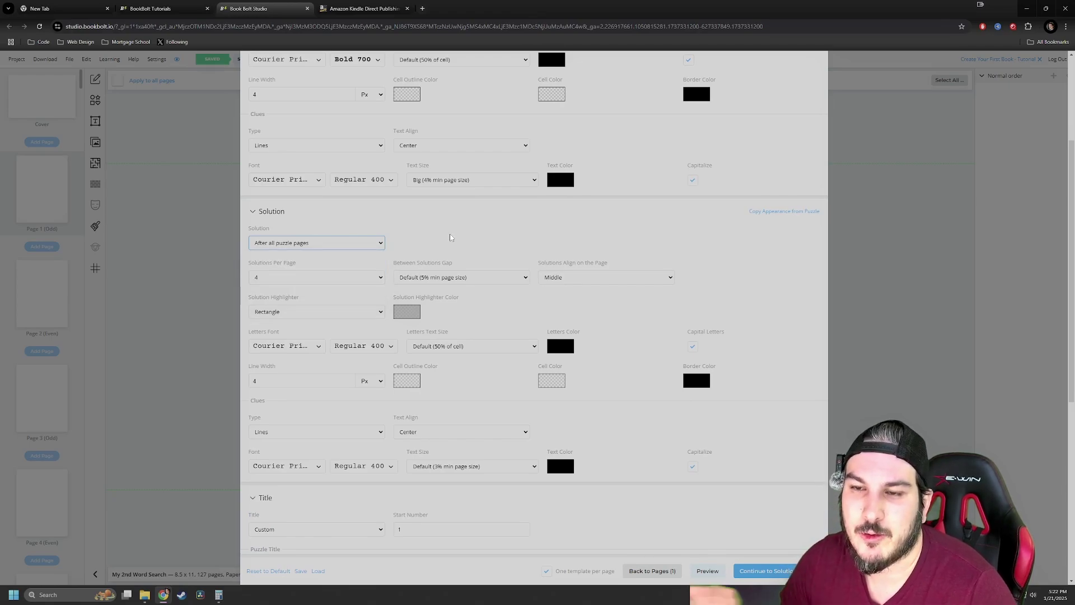
# Try 1 and 4 solutions per page and settle on 1.
pyautogui.click(347, 278)
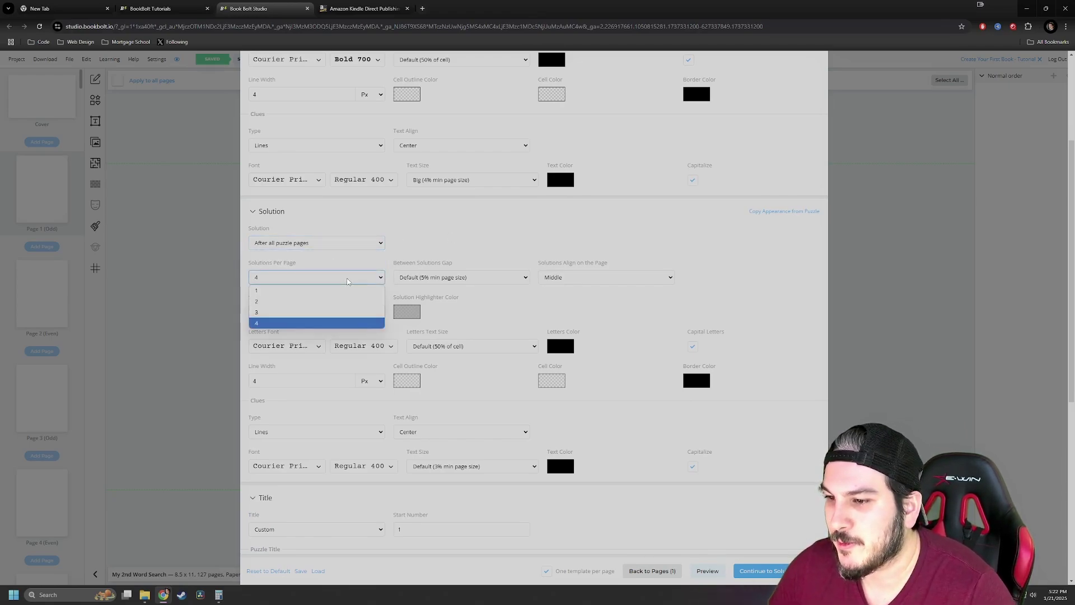
pyautogui.click(300, 290)
pyautogui.click(269, 277)
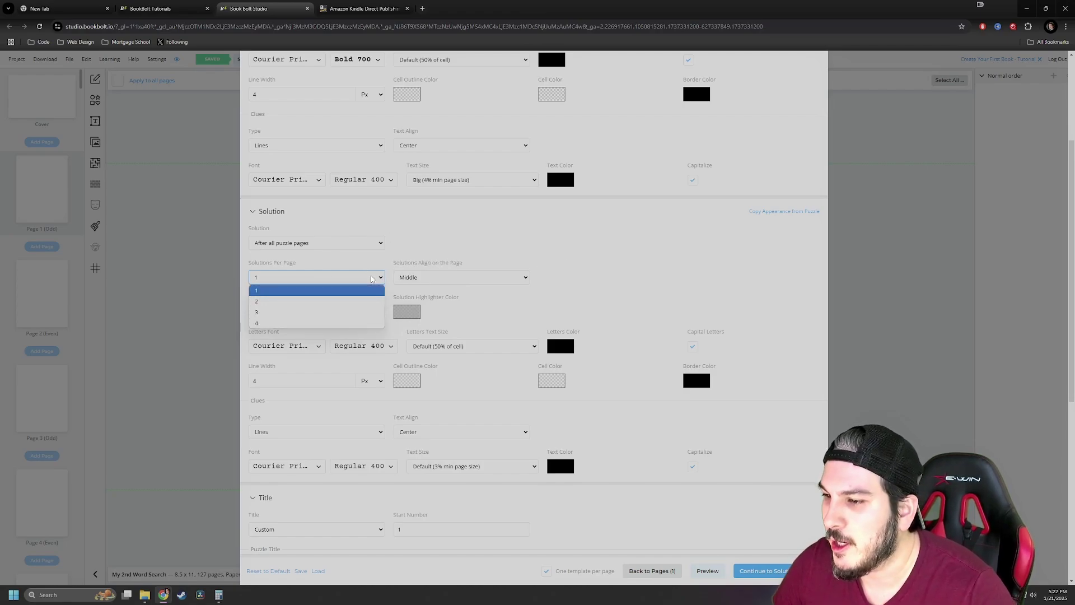
pyautogui.click(268, 324)
pyautogui.click(277, 278)
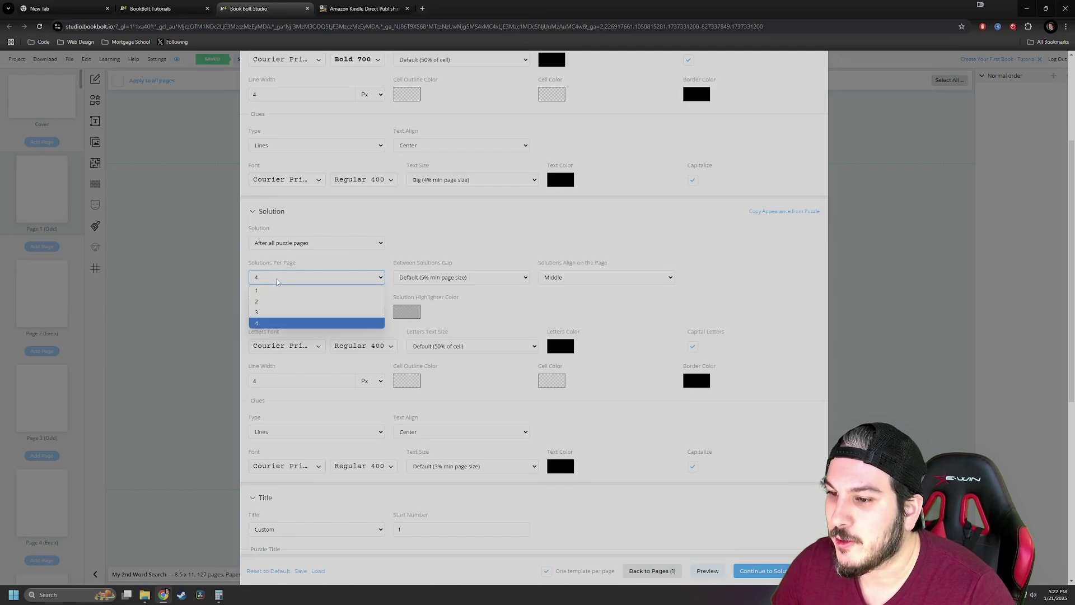
pyautogui.click(269, 291)
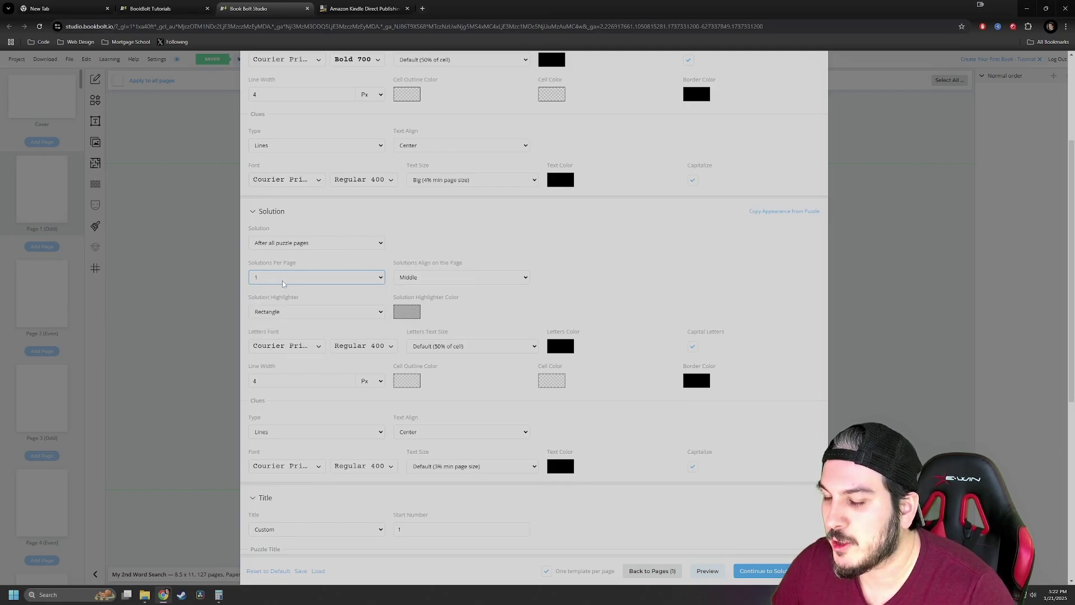
# Set the solution highlighter to Cells and the solution's clue type to No clues.
pyautogui.scroll(-1, 282, 284)
pyautogui.click(302, 270)
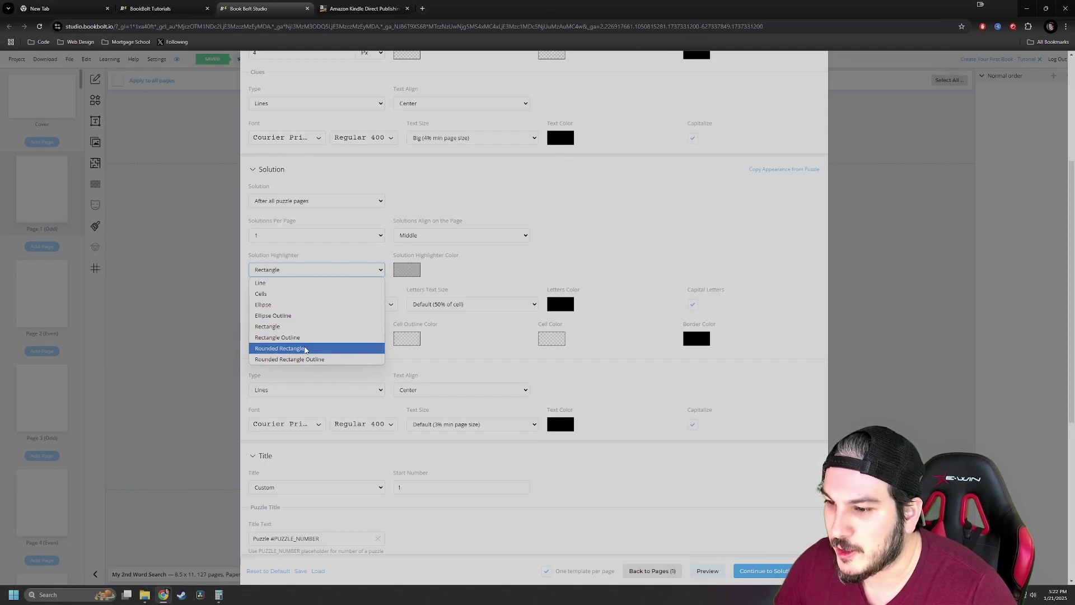
pyautogui.click(289, 295)
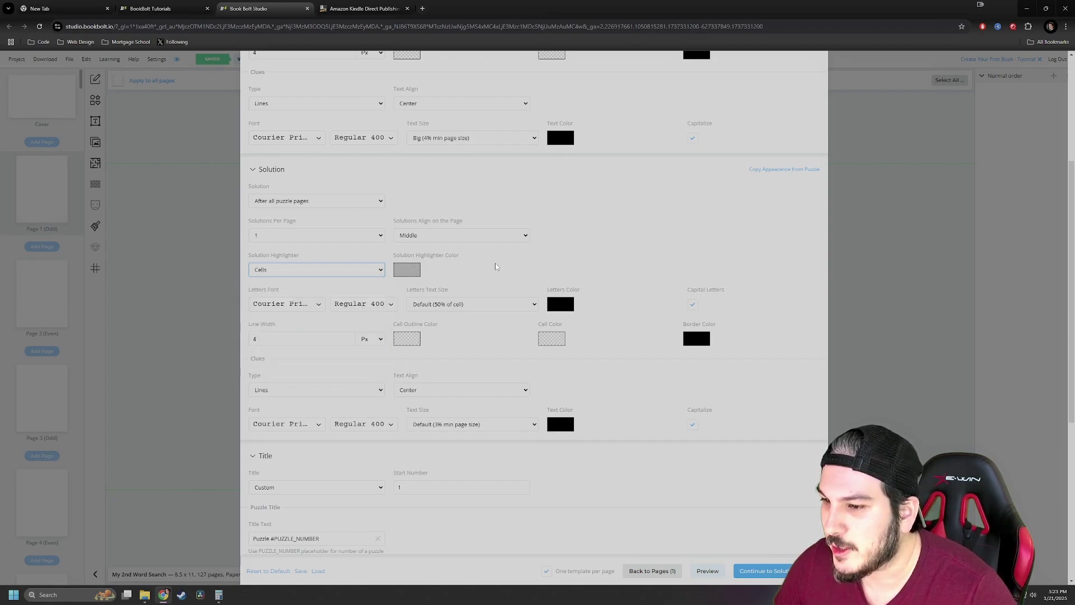
pyautogui.scroll(-1, 534, 260)
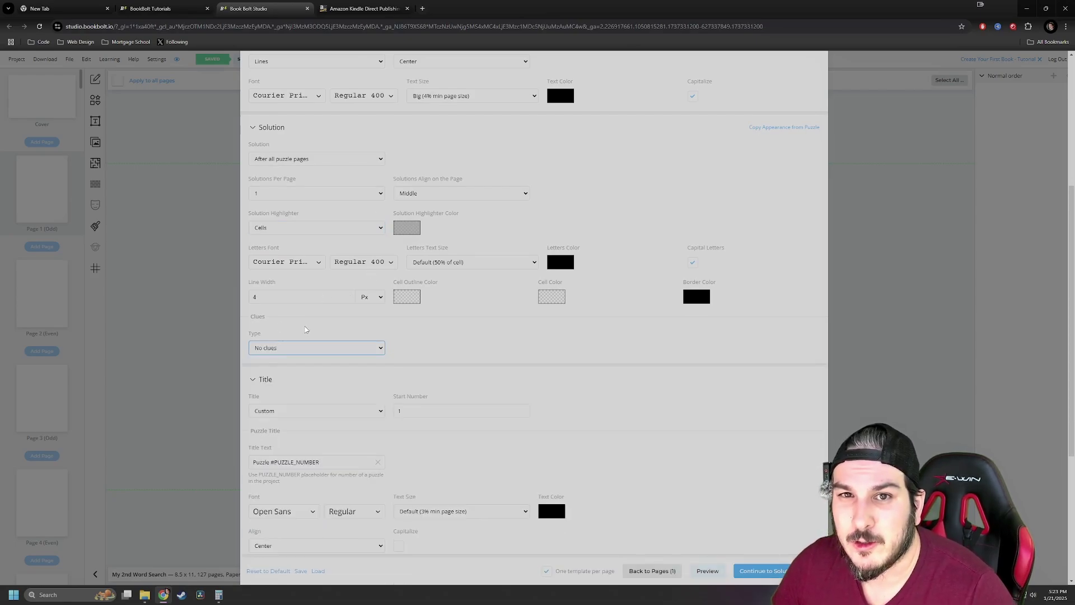
# Review the title type options for the puzzles and solutions, keeping the Custom title.
pyautogui.scroll(-2, 336, 308)
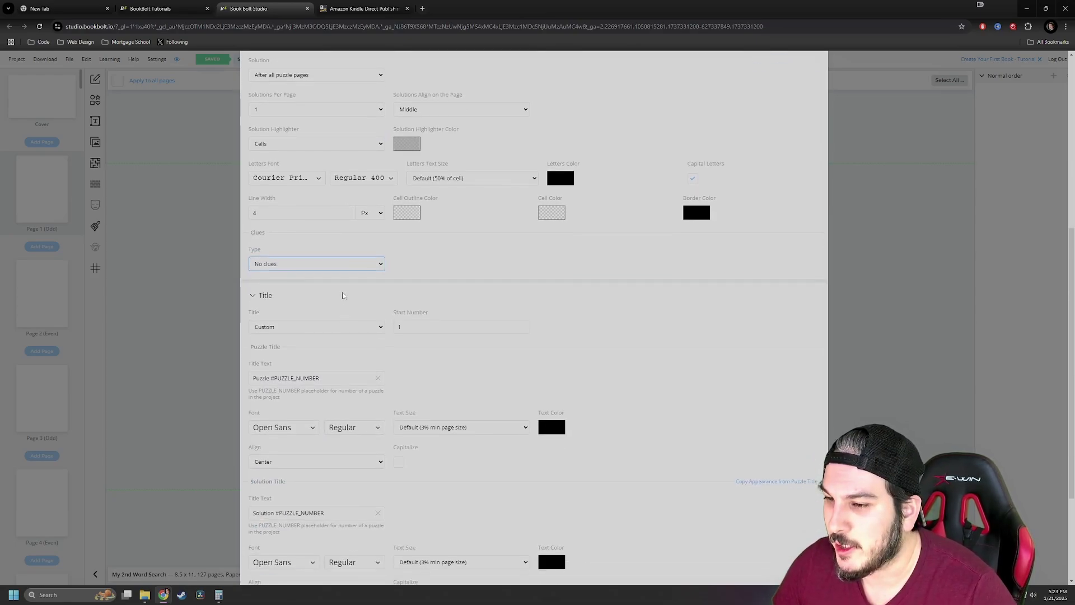
pyautogui.scroll(-2, 364, 252)
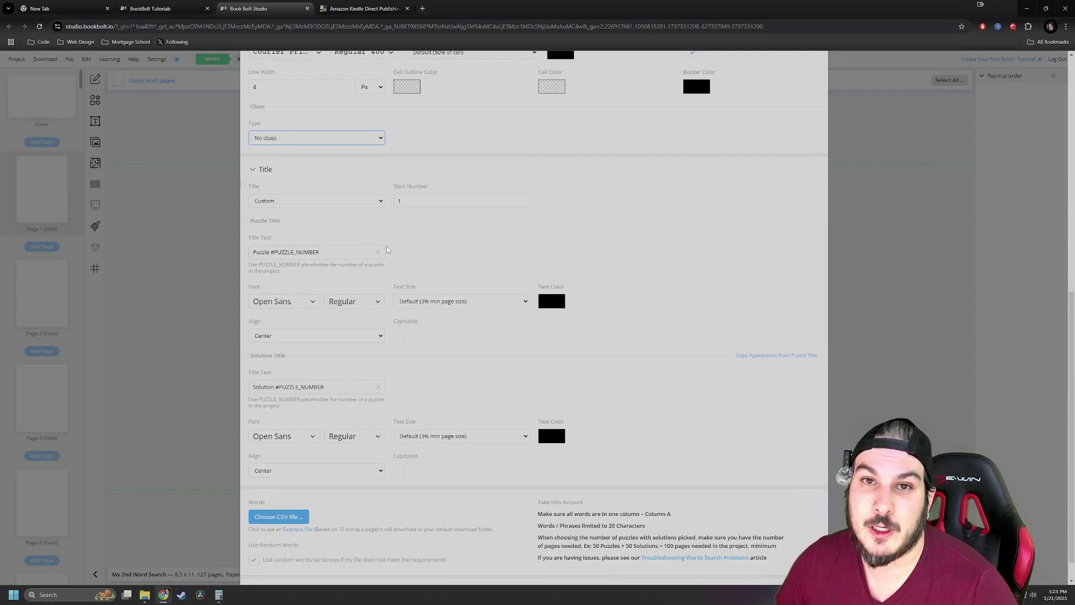
pyautogui.scroll(-1, 387, 249)
pyautogui.click(370, 173)
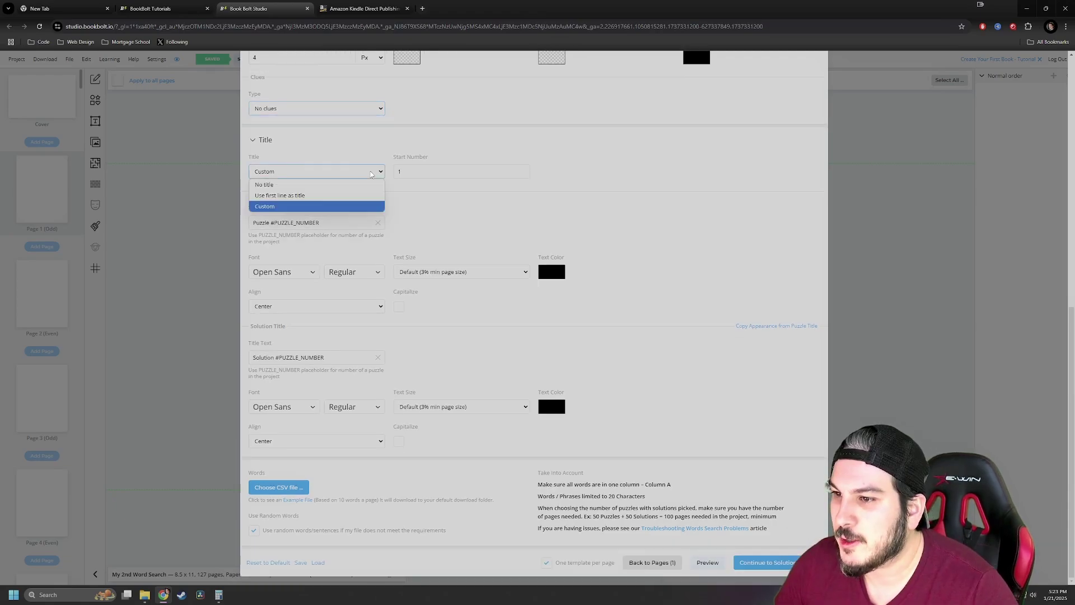
pyautogui.click(392, 209)
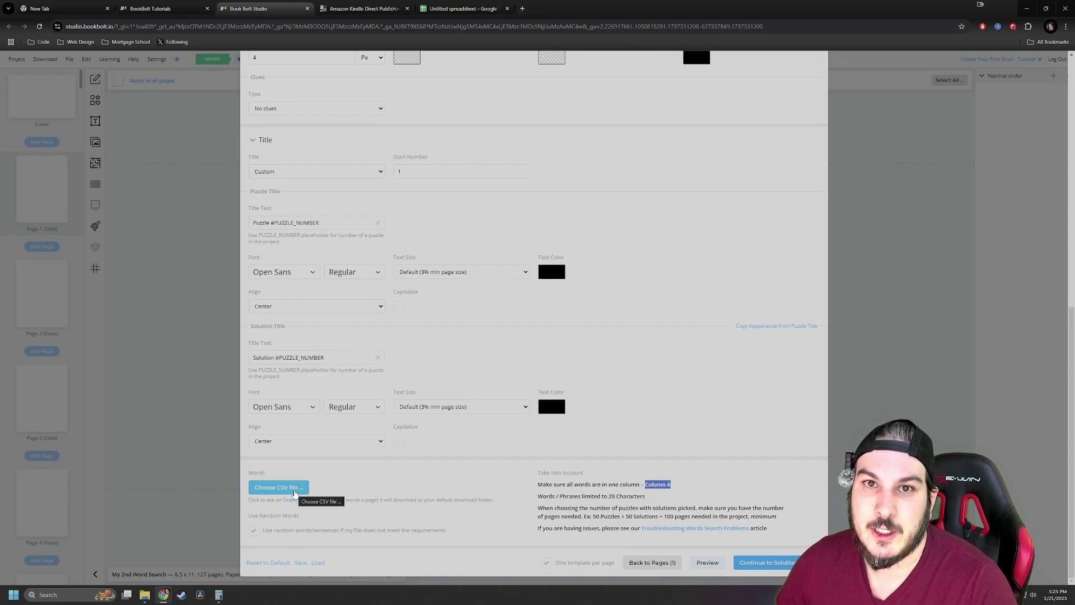
# Switch to the blank Google Sheets spreadsheet, fill A1:A20 with the 20 words from Ocean to Solstice and name the file test.
pyautogui.click(476, 7)
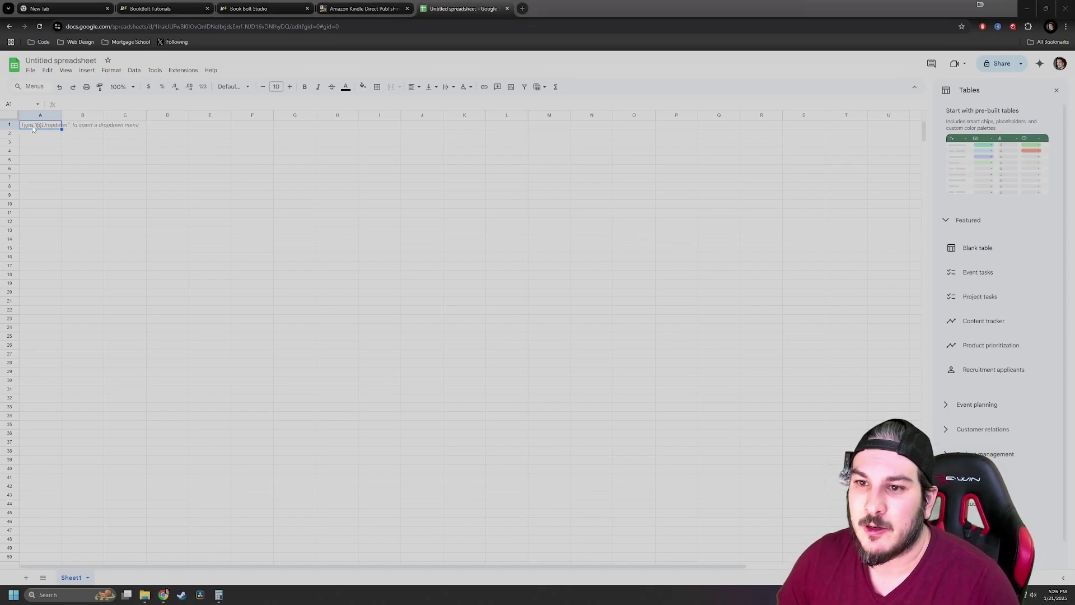
pyautogui.write('Ocean Harmony Puzzle Twilight Journey Whisker Sapphire Horizon Echo Feather Lantern Meadow Galaxy Ember Whisper Velvet Ripple Stardust Breeze Solstice')
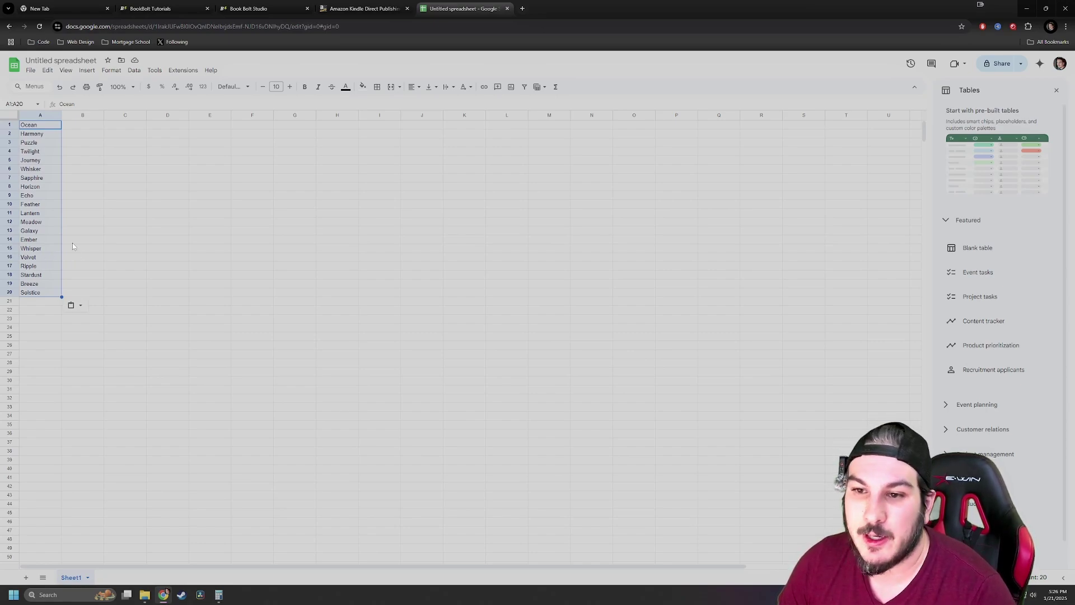
pyautogui.click(210, 230)
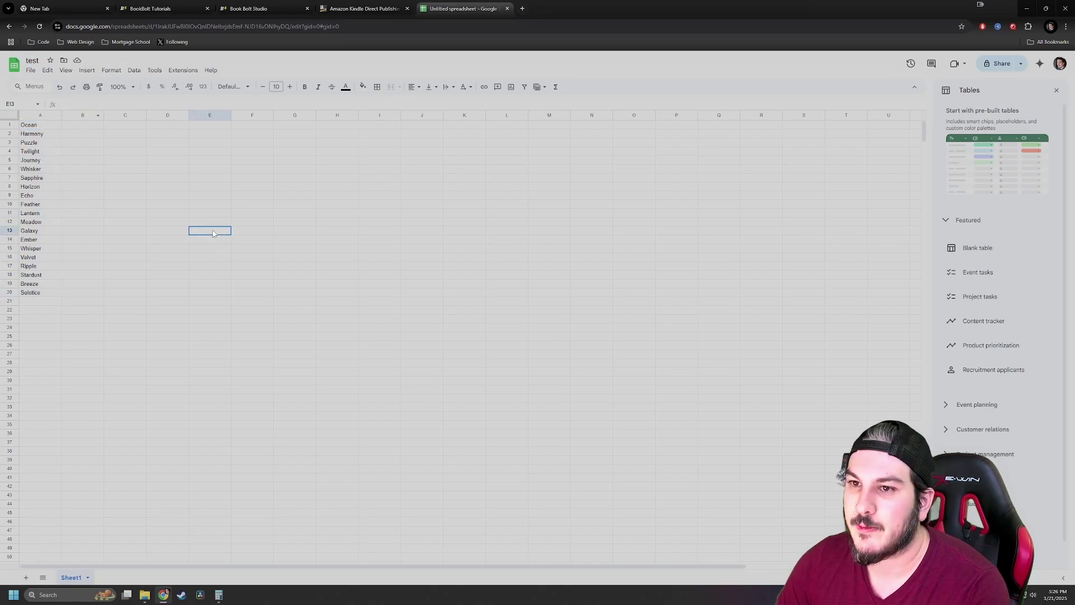
# Download the spreadsheet as comma-separated values and load test - Sheet1.csv as the word list in Book Bolt Studio.
pyautogui.click(31, 71)
pyautogui.moveTo(79, 173)
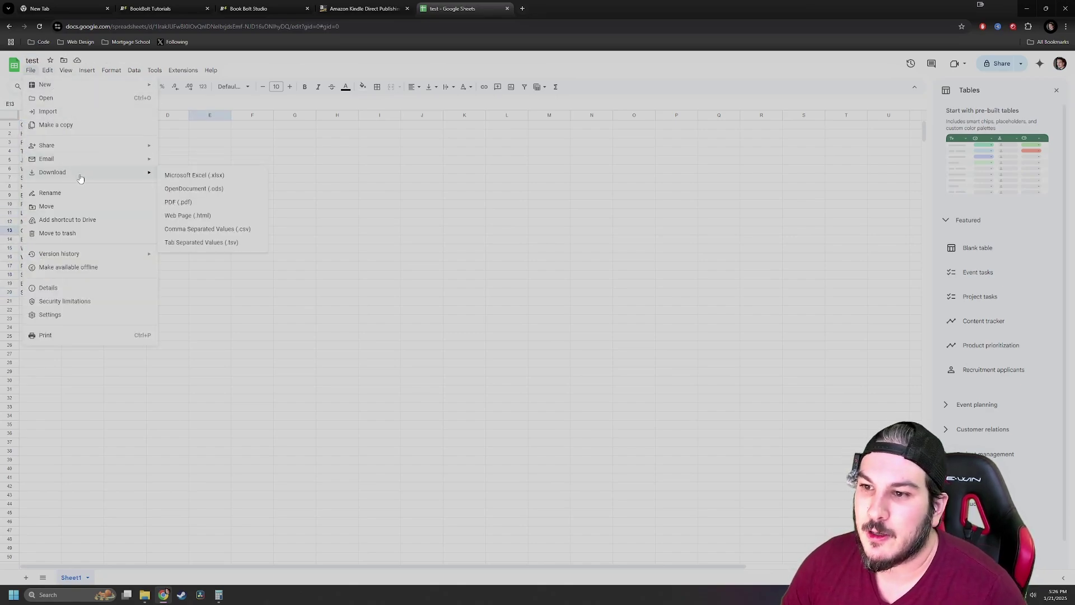
pyautogui.click(218, 232)
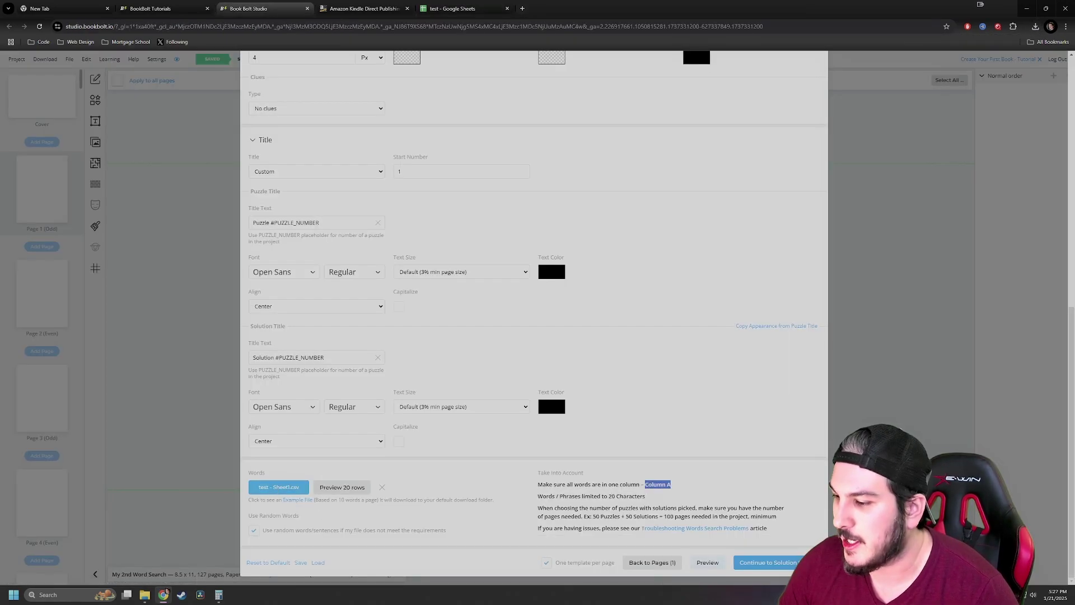
# Generate the word search on page 2 with its solution on page 3 and inspect both pages.
pyautogui.click(769, 564)
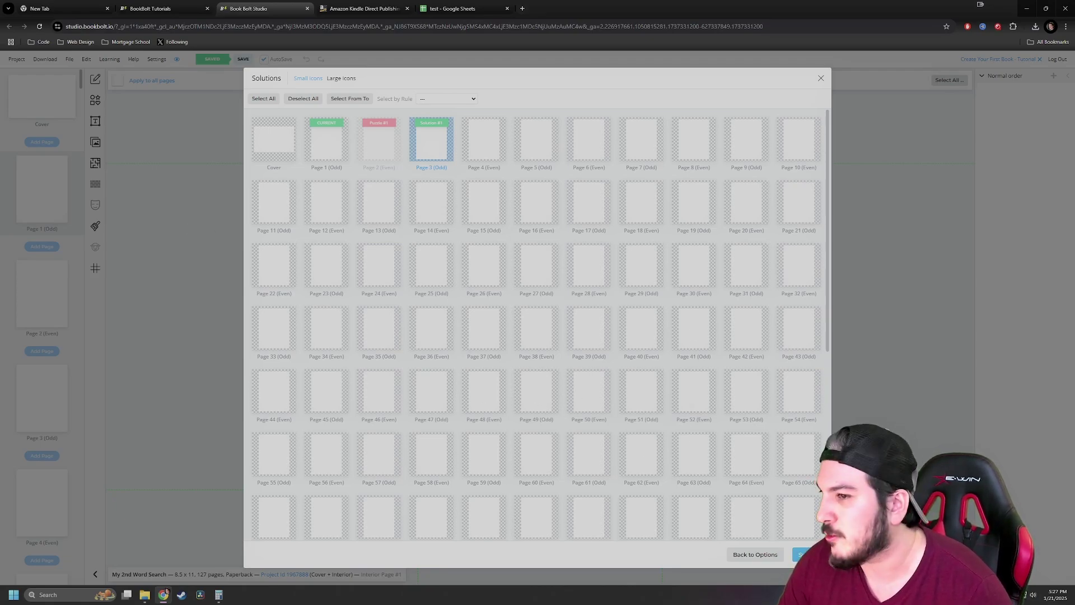
pyautogui.click(809, 554)
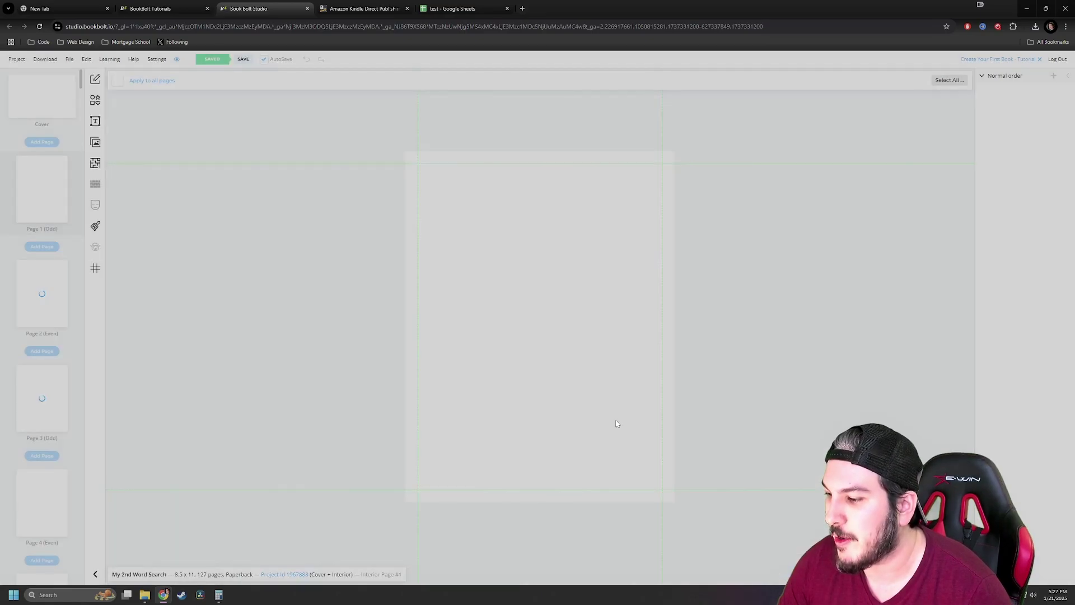
pyautogui.click(48, 296)
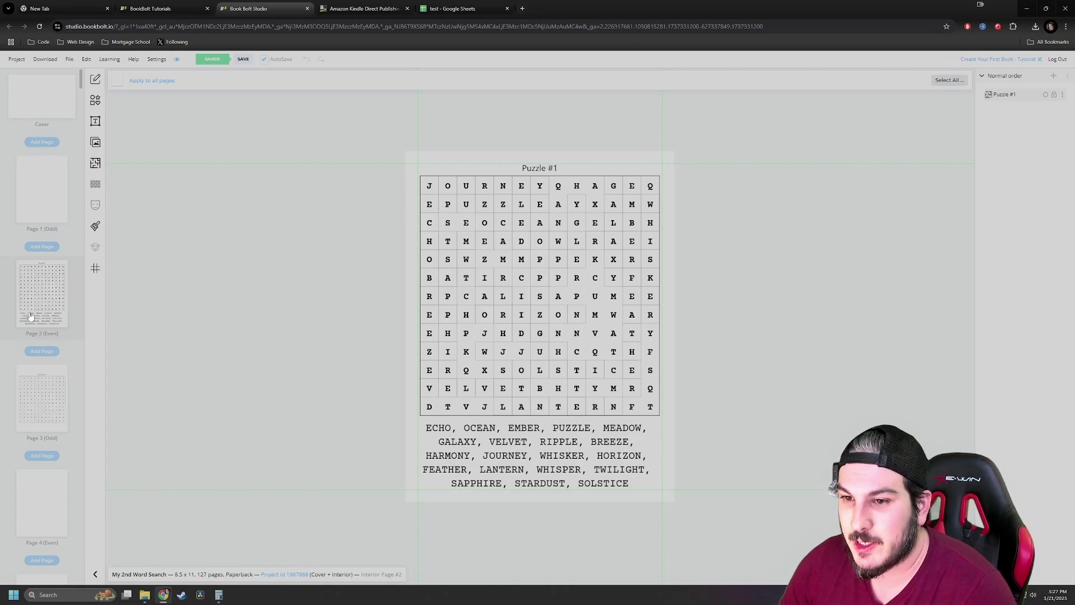
pyautogui.click(38, 398)
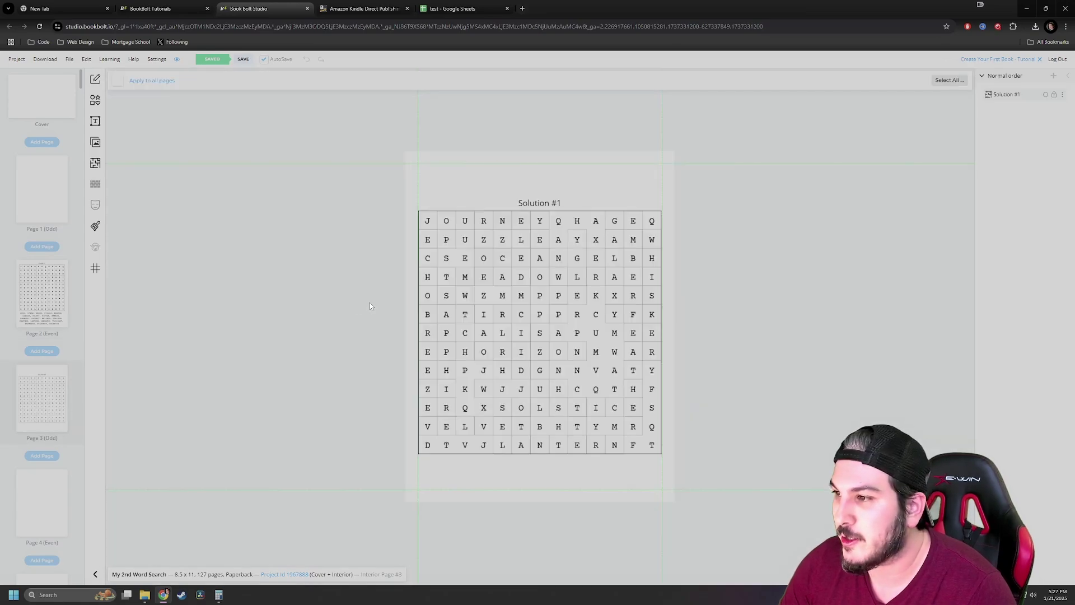
pyautogui.click(79, 331)
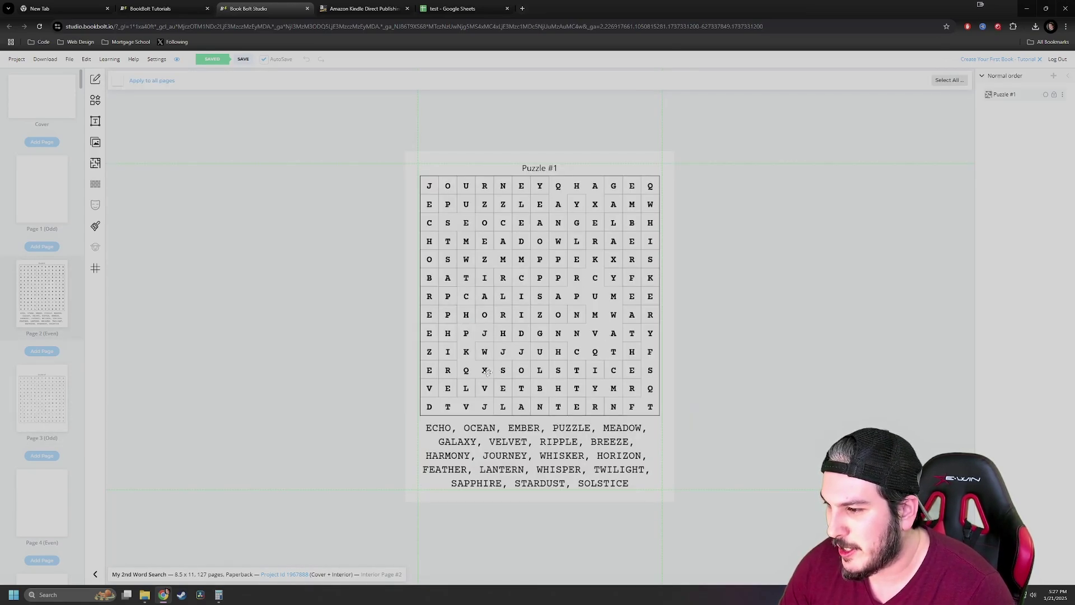
# Delete the generated solution from page 3 and the generated puzzle from page 2.
pyautogui.click(55, 397)
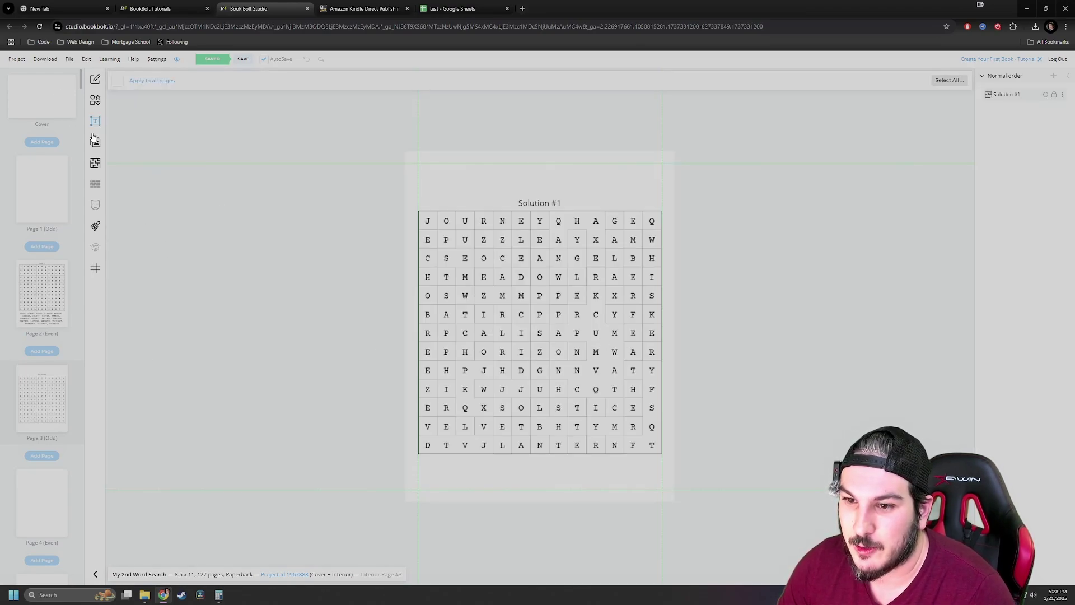
pyautogui.click(1063, 94)
pyautogui.click(1018, 247)
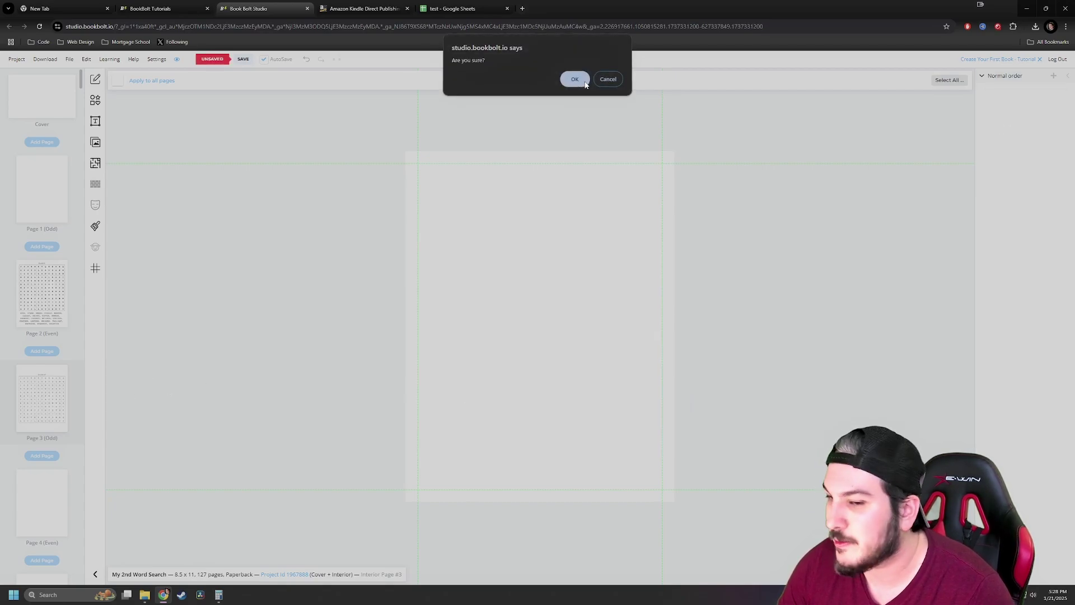
pyautogui.click(575, 80)
pyautogui.click(39, 313)
pyautogui.click(1063, 95)
pyautogui.click(1018, 247)
pyautogui.click(574, 80)
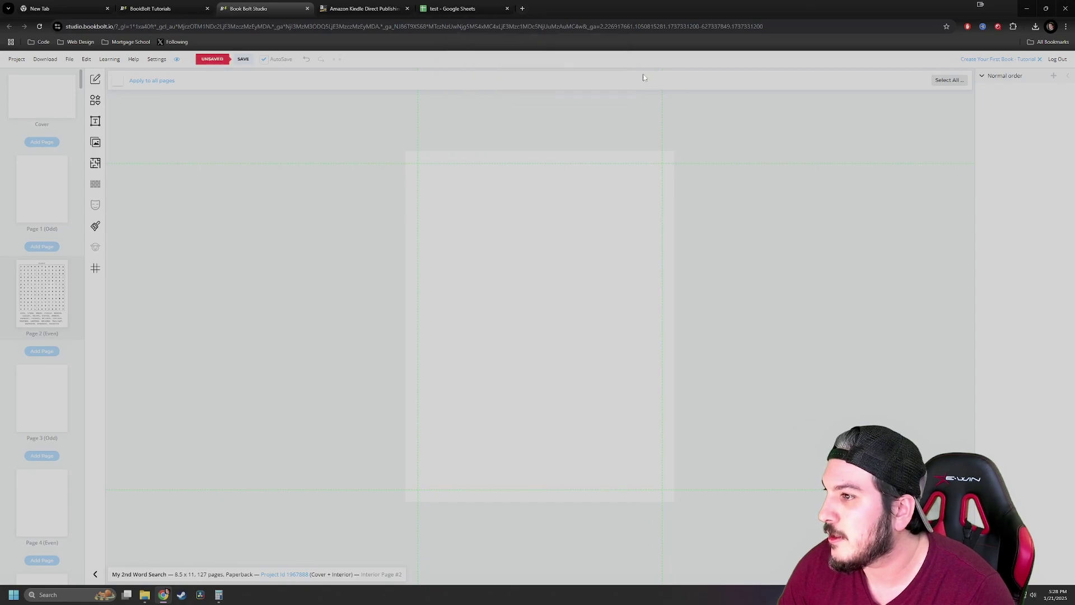
# Generate a Words Search Standard puzzle on page 2 with the Rectangle Outline solution highlighter and check its solution on page 3.
pyautogui.click(95, 226)
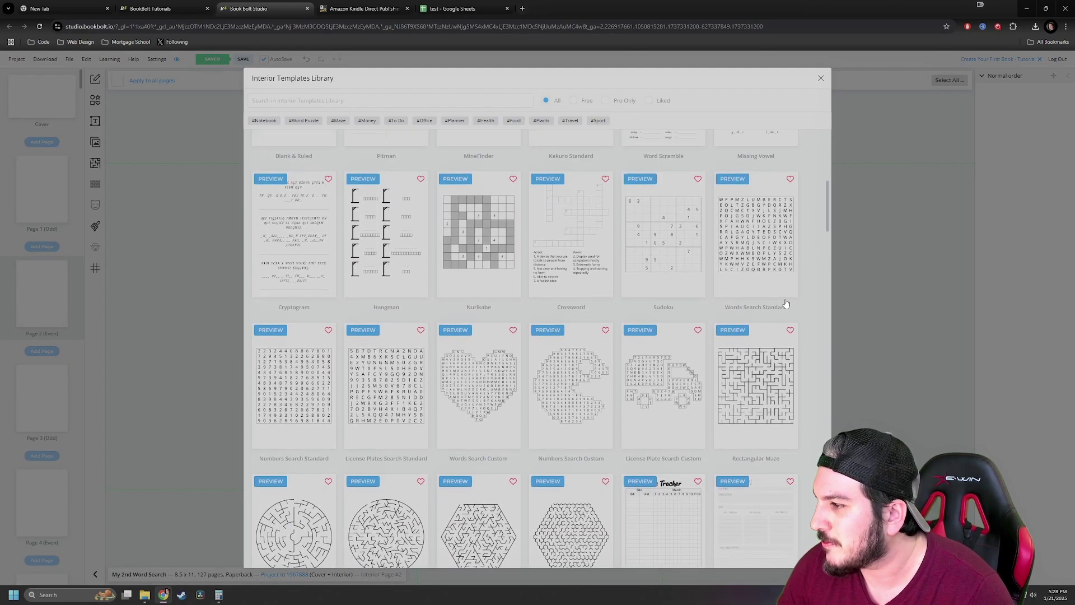
pyautogui.click(761, 253)
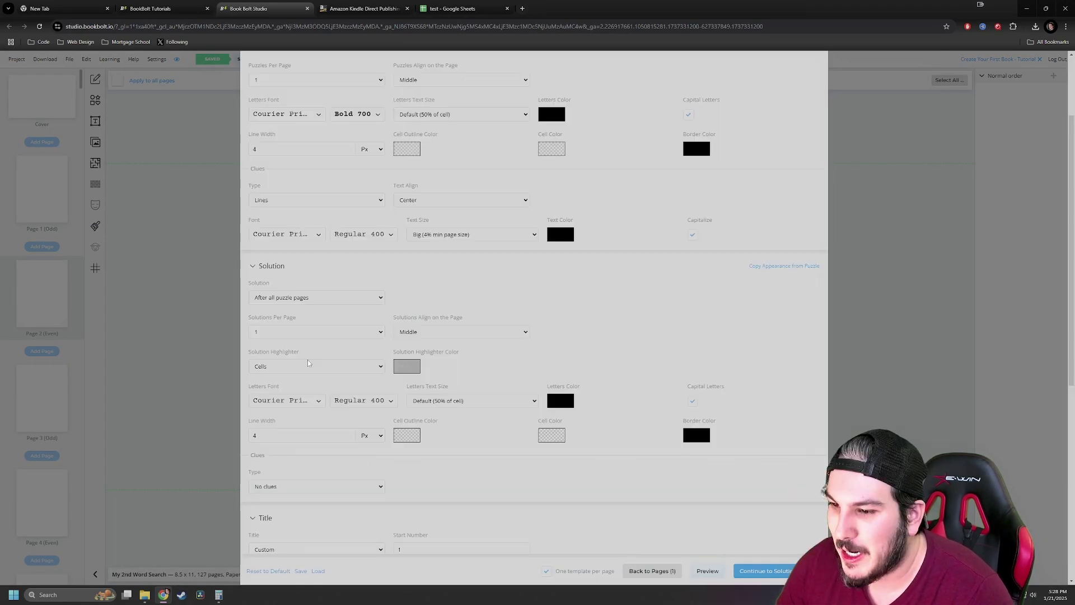
pyautogui.click(309, 366)
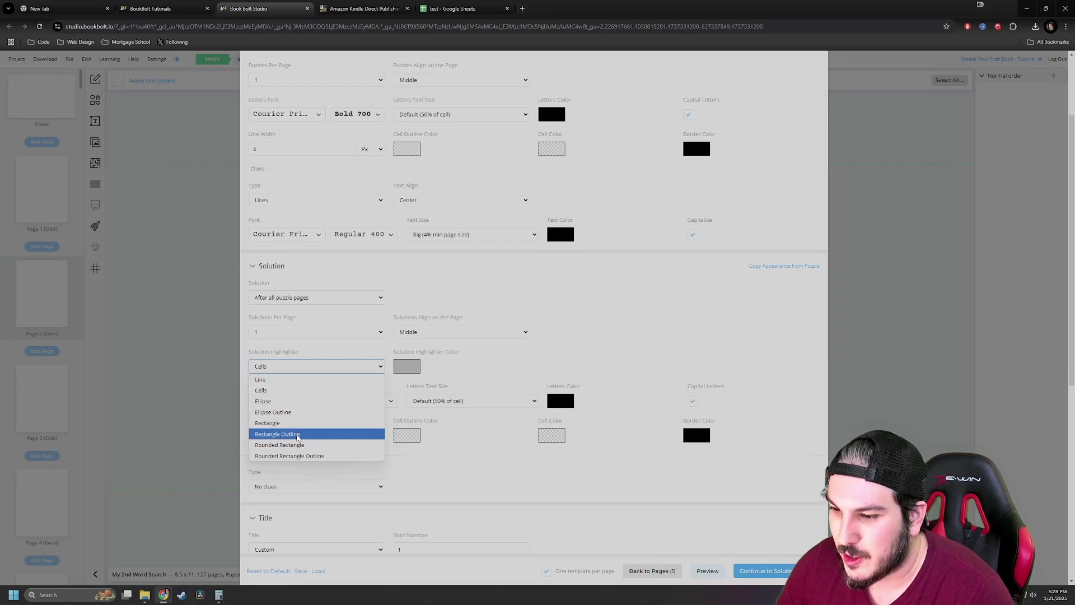
pyautogui.click(298, 436)
pyautogui.scroll(2, 547, 398)
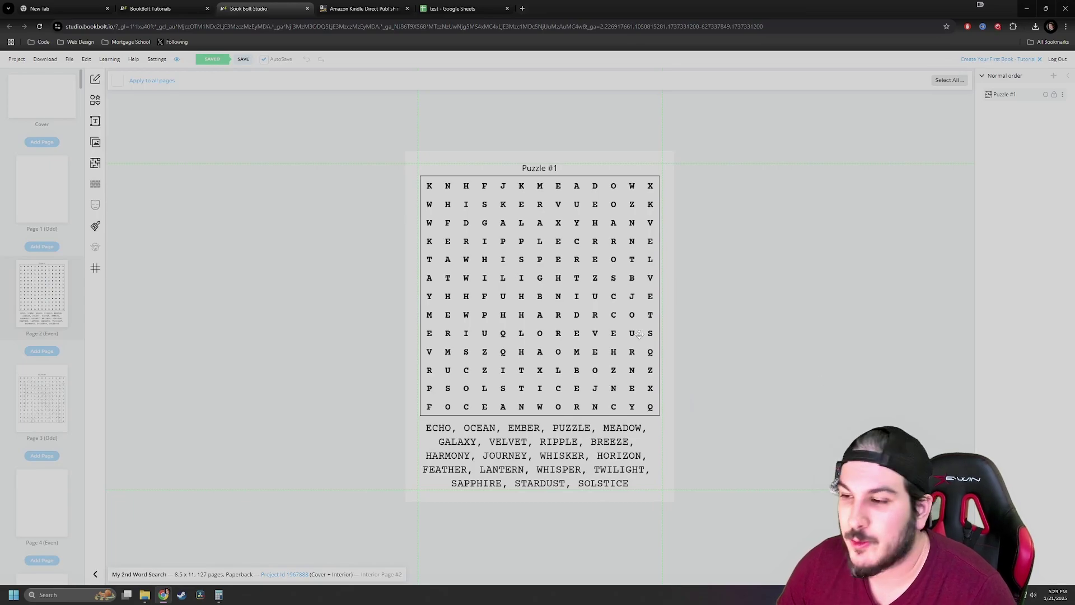
pyautogui.click(44, 407)
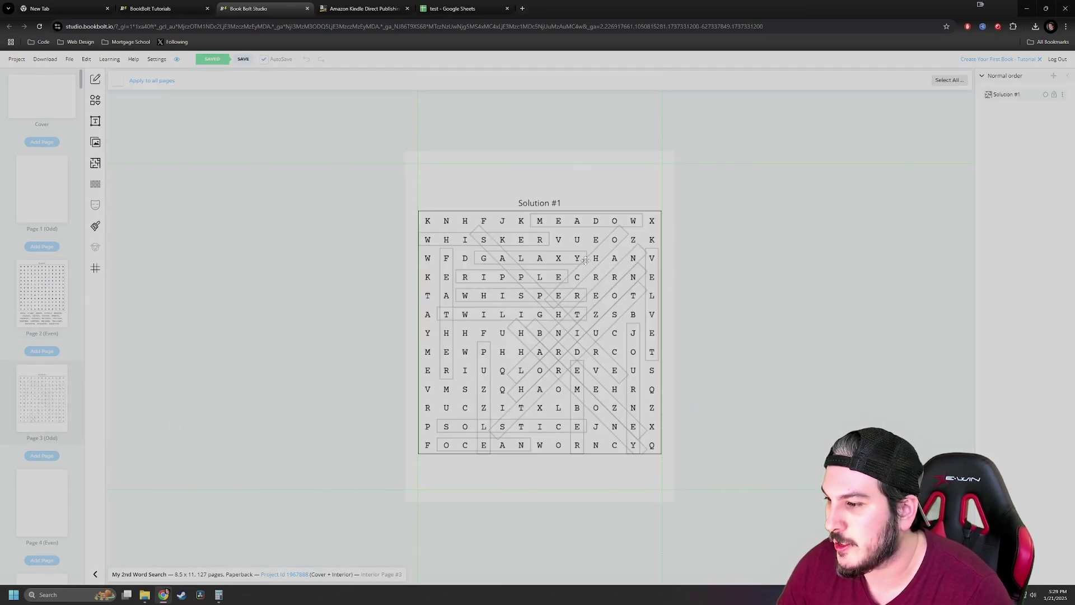
# Search the Pixabay images for "banner" and insert the plain curved ribbon banner on page 2.
pyautogui.click(51, 293)
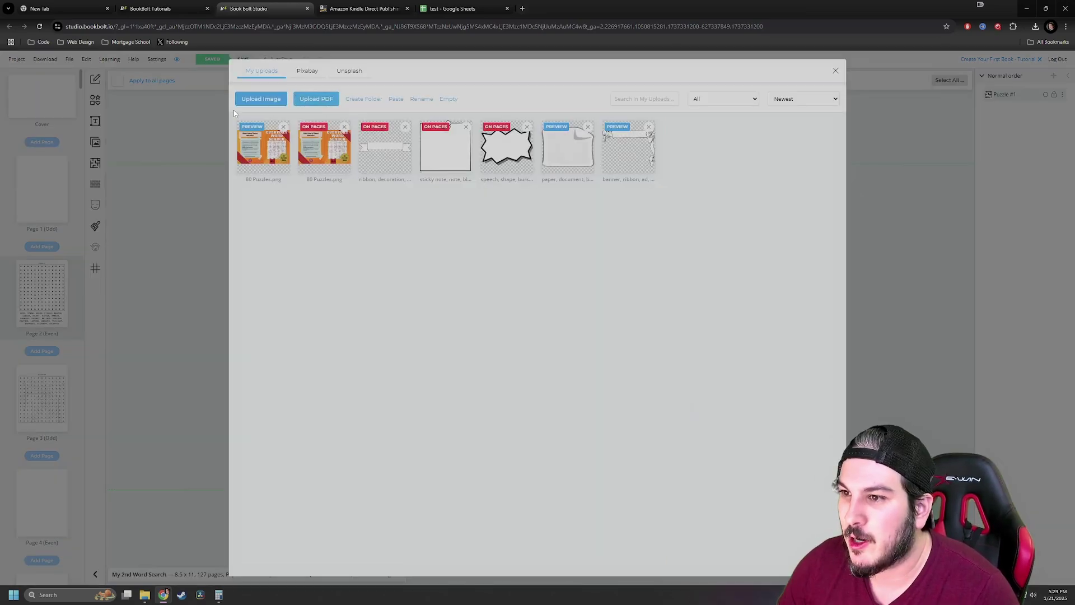
pyautogui.click(308, 74)
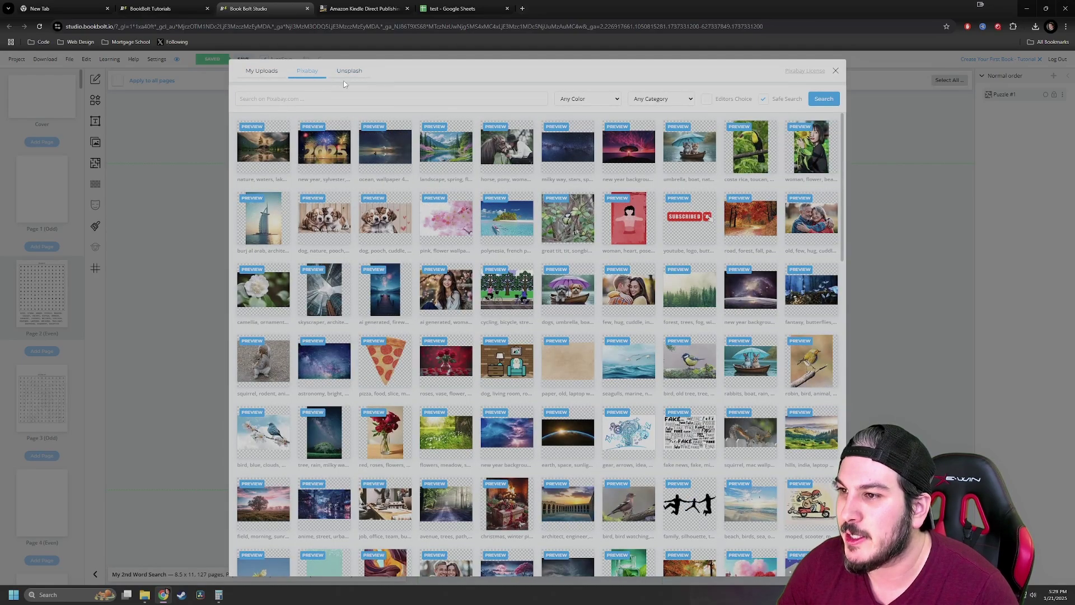
pyautogui.click(350, 71)
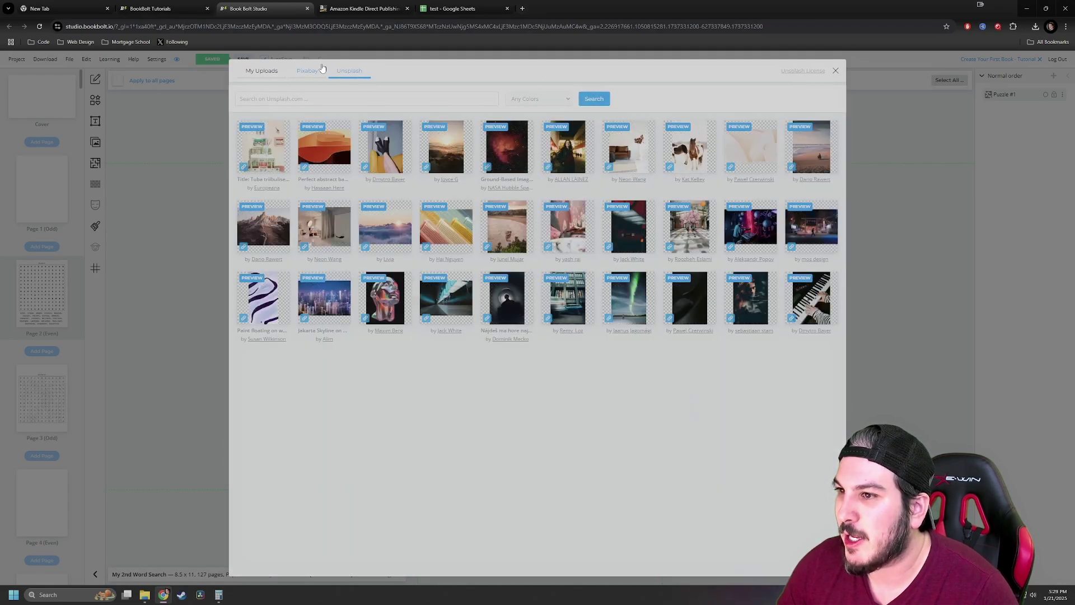
pyautogui.click(307, 71)
pyautogui.click(367, 100)
pyautogui.write('banner')
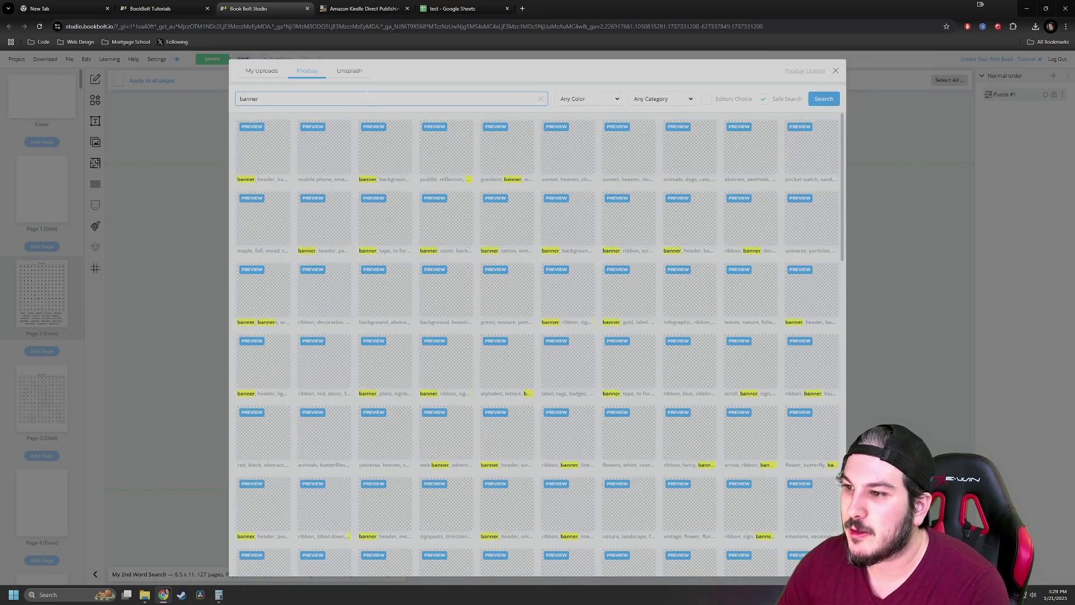
pyautogui.click(759, 225)
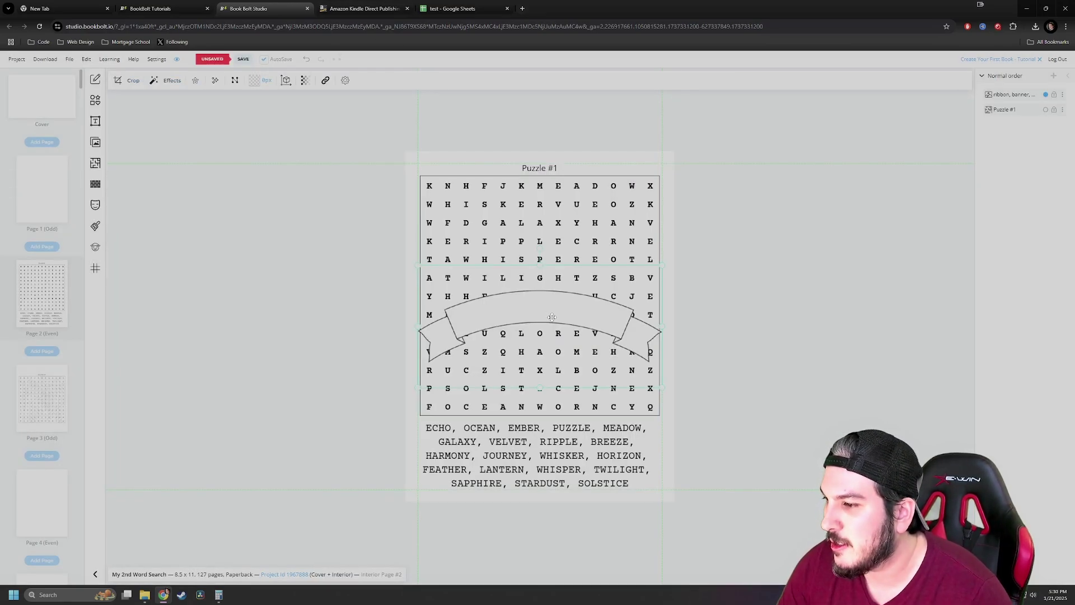
# Move the ribbon banner to the upper part of page 2, scale it down slightly and center it horizontally.
pyautogui.moveTo(552, 316); pyautogui.dragTo(556, 194)
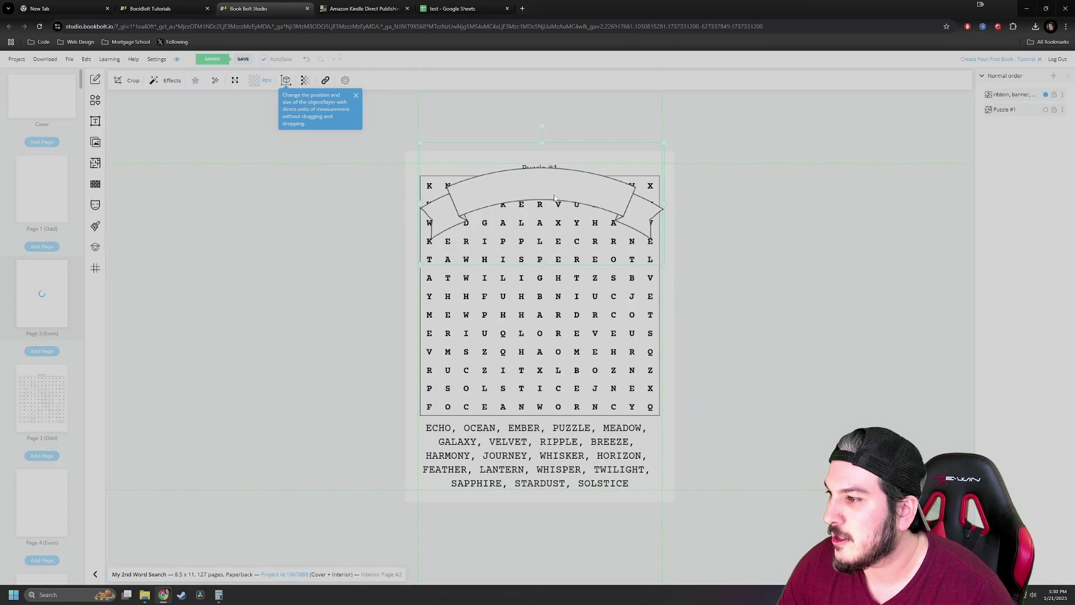
pyautogui.moveTo(665, 145); pyautogui.dragTo(640, 169)
pyautogui.moveTo(573, 203); pyautogui.dragTo(585, 205)
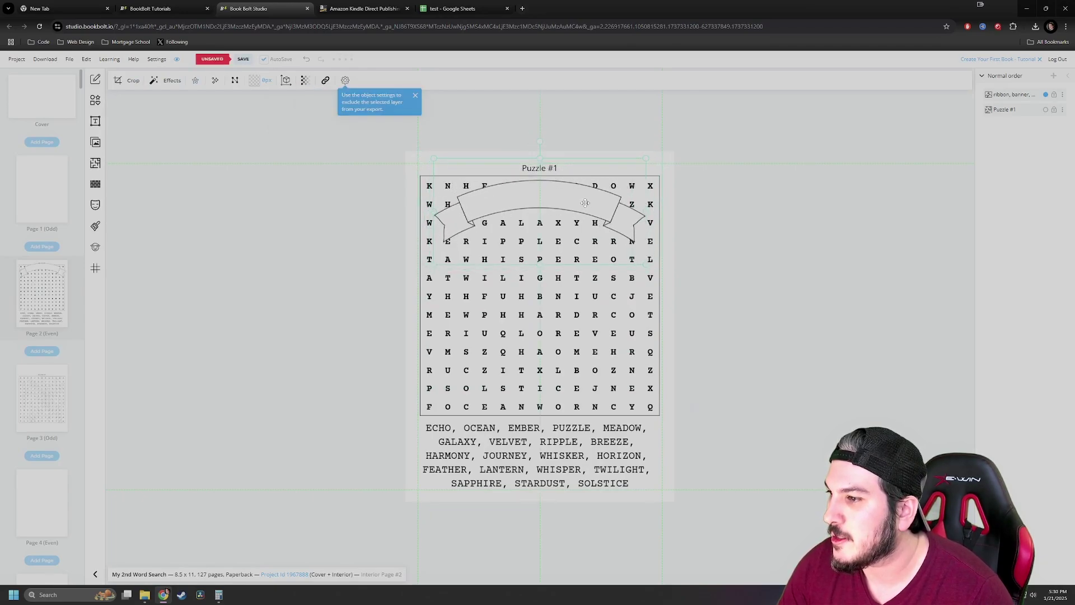
# Resize the whole puzzle by exact values, trying 3.5 by 7 inches and settling on 4 inches wide by 6 inches high.
pyautogui.click(563, 352)
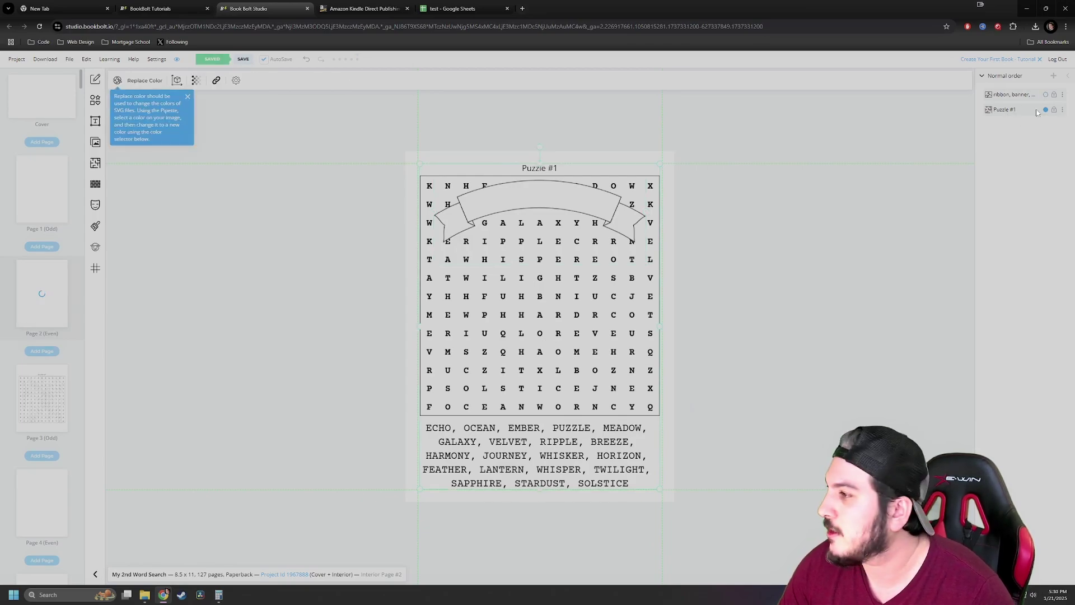
pyautogui.click(176, 80)
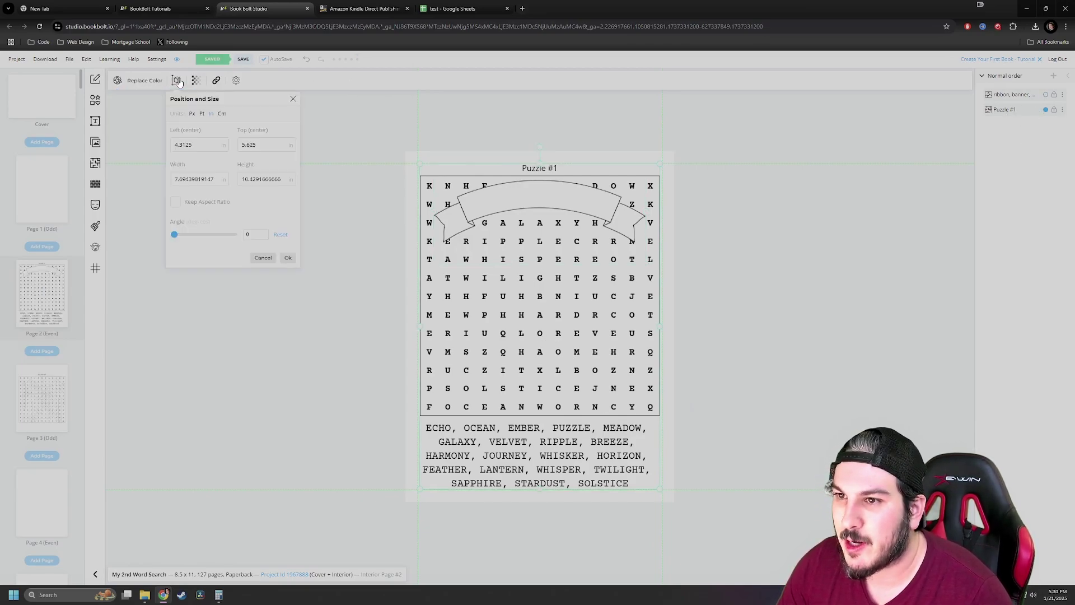
pyautogui.doubleClick(205, 179)
pyautogui.write('3.5')
pyautogui.press('Tab')
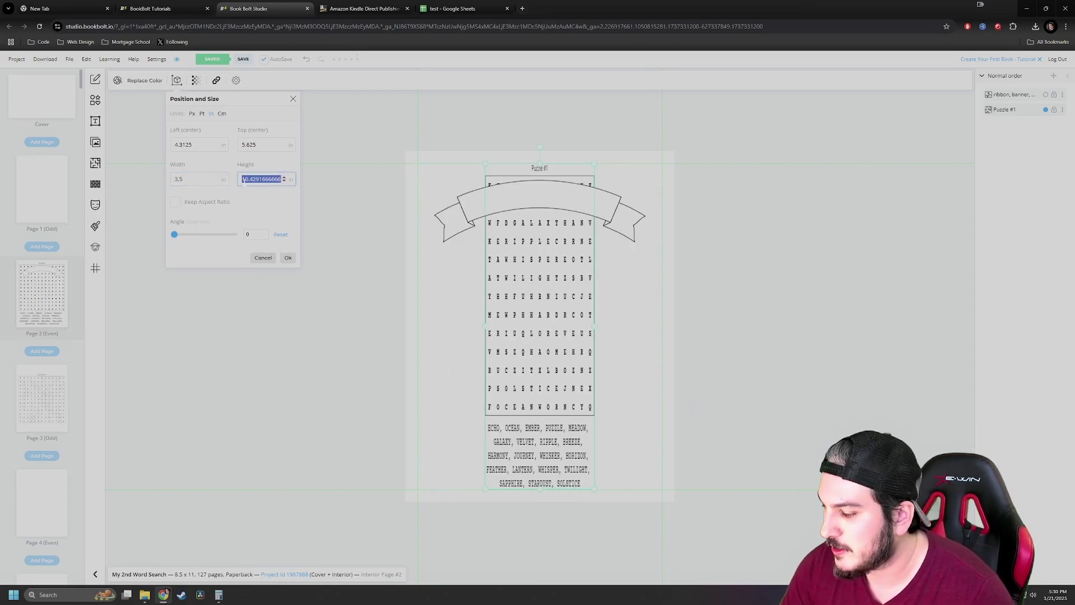
pyautogui.write('7')
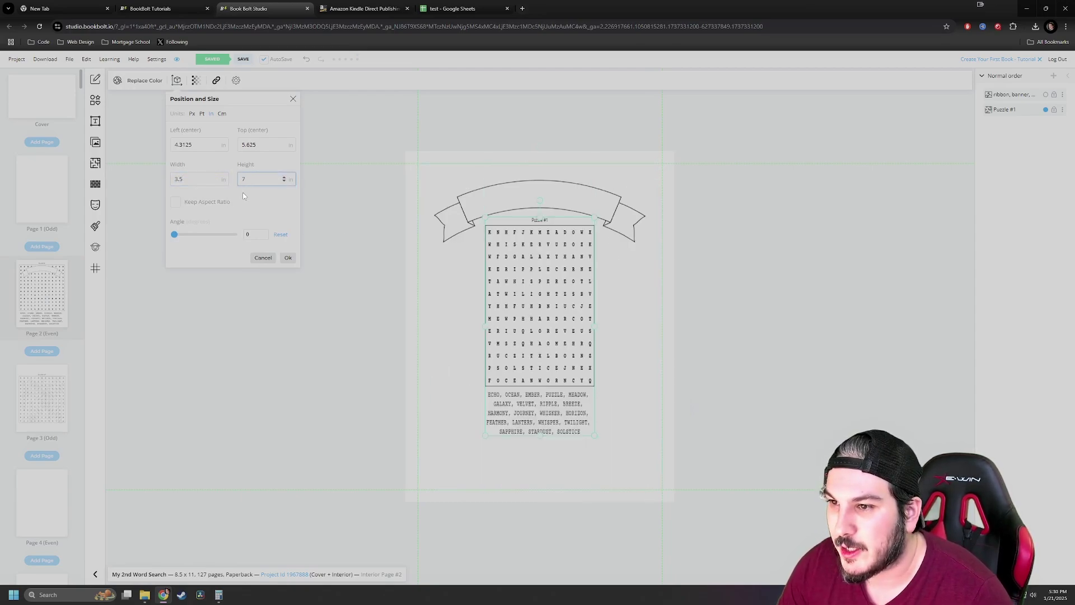
pyautogui.moveTo(191, 178); pyautogui.dragTo(160, 180)
pyautogui.write('4')
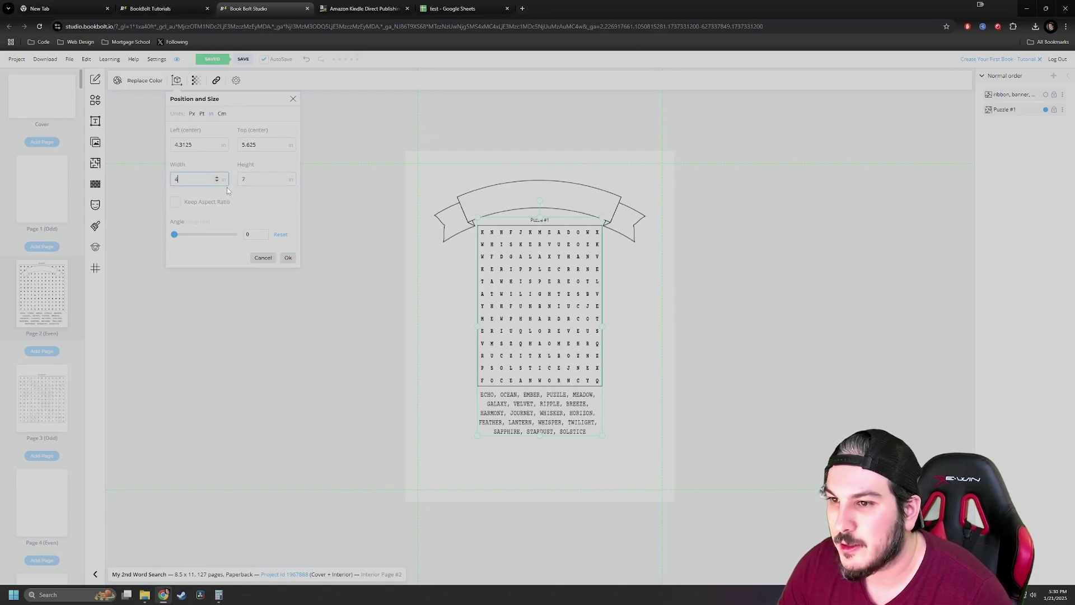
pyautogui.click(262, 179)
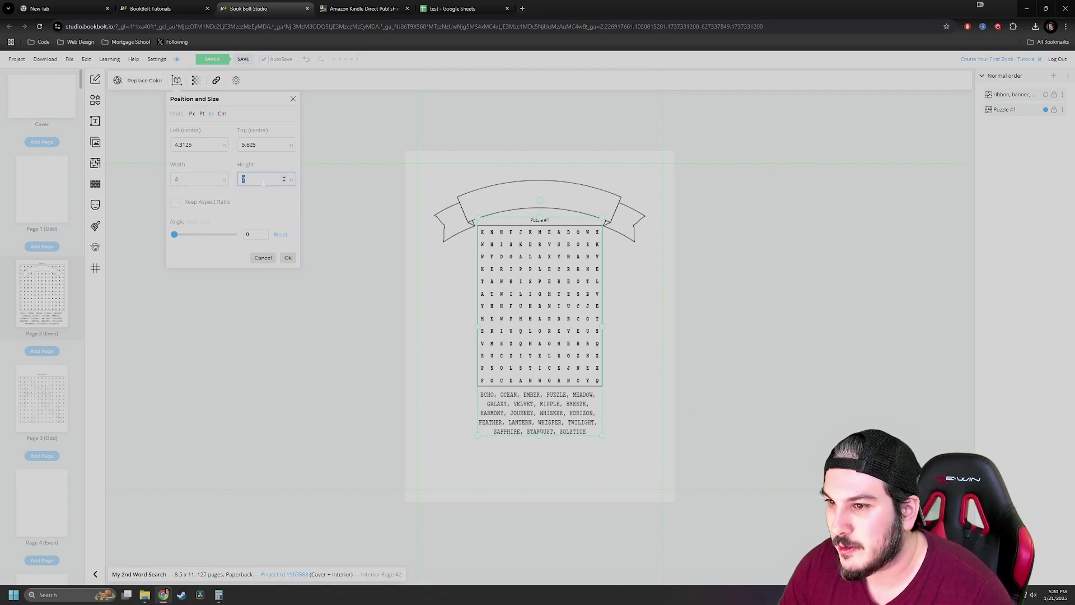
pyautogui.write('6')
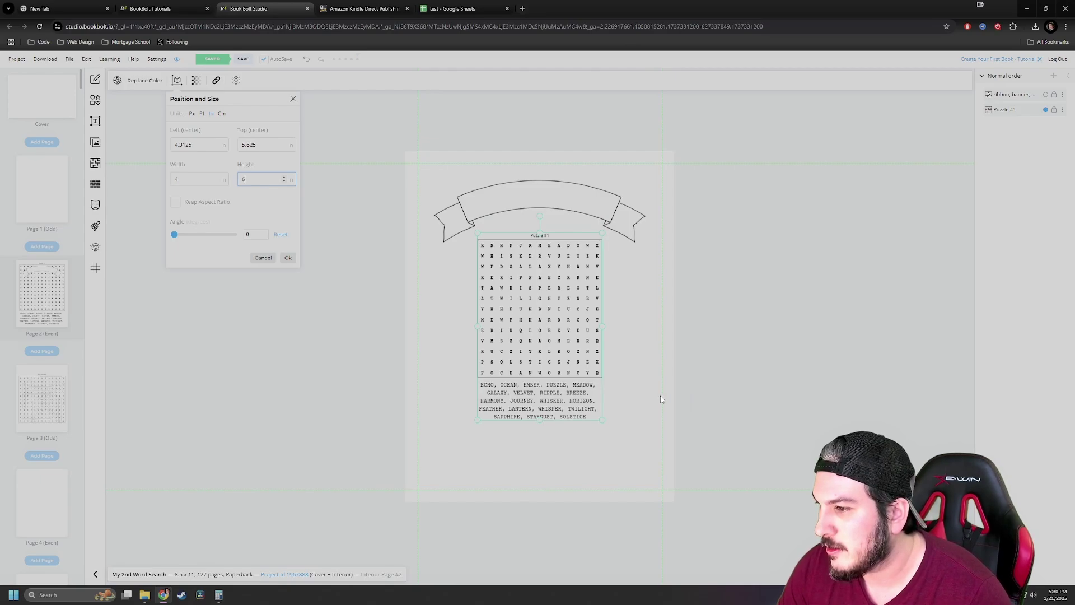
# Scale the puzzle up to about 5.58 by 8.36 inches and position it directly beneath the banner.
pyautogui.moveTo(605, 422); pyautogui.dragTo(627, 477)
pyautogui.moveTo(536, 349); pyautogui.dragTo(535, 356)
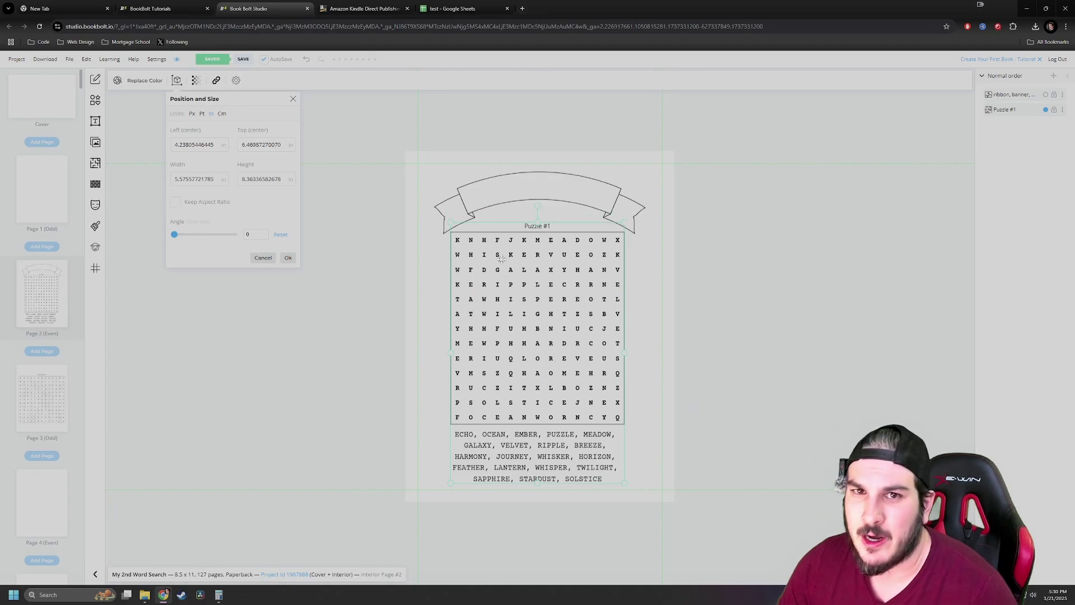
pyautogui.click(293, 99)
# Review the available image sources: Pixabay, Unsplash and the uploaded images.
pyautogui.click(95, 144)
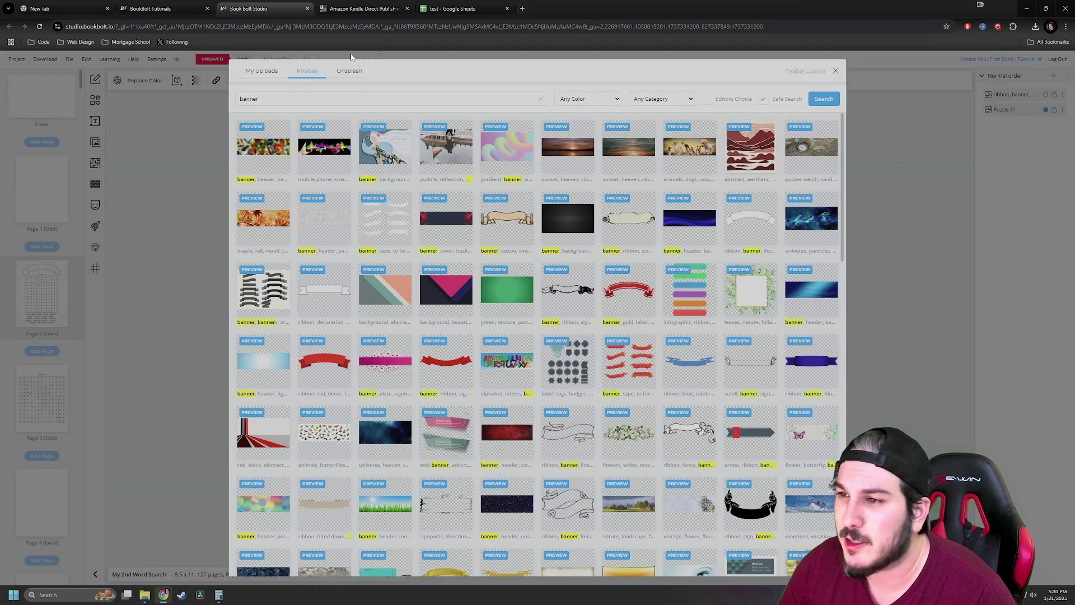
pyautogui.click(349, 71)
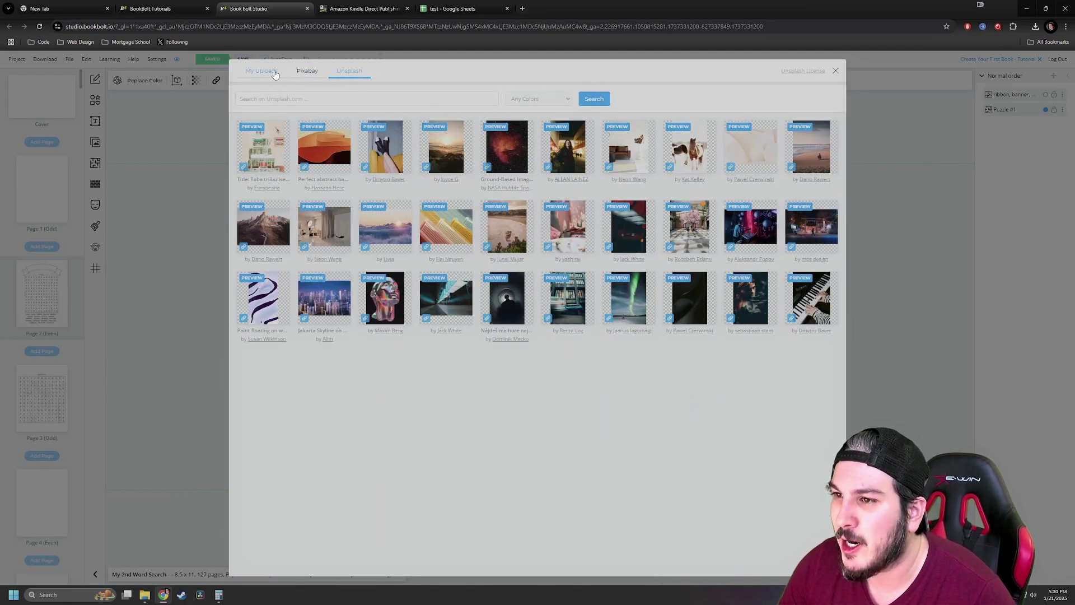
pyautogui.click(275, 75)
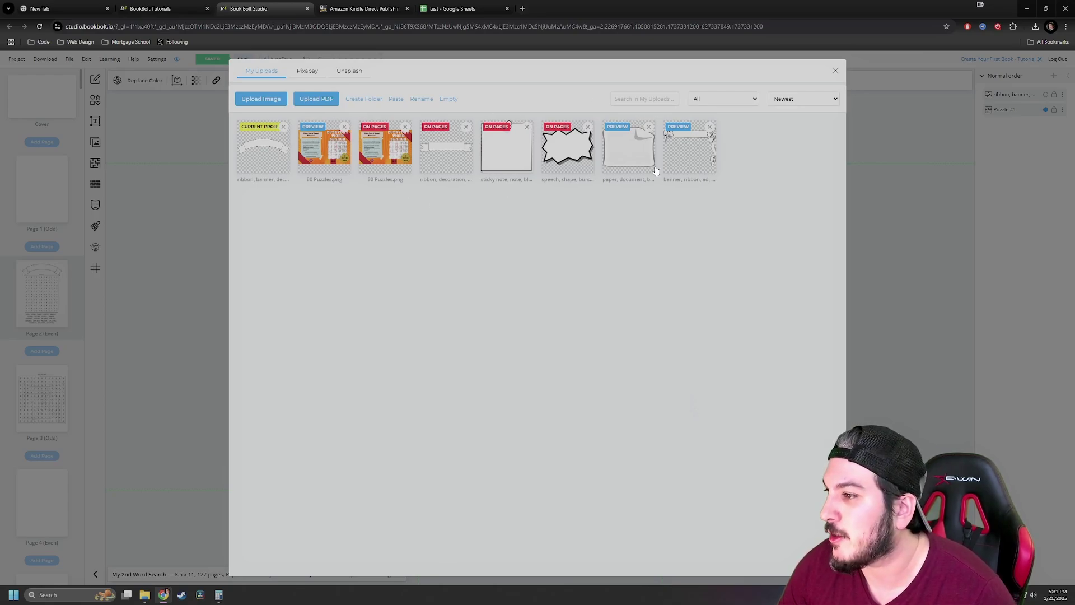
pyautogui.click(836, 72)
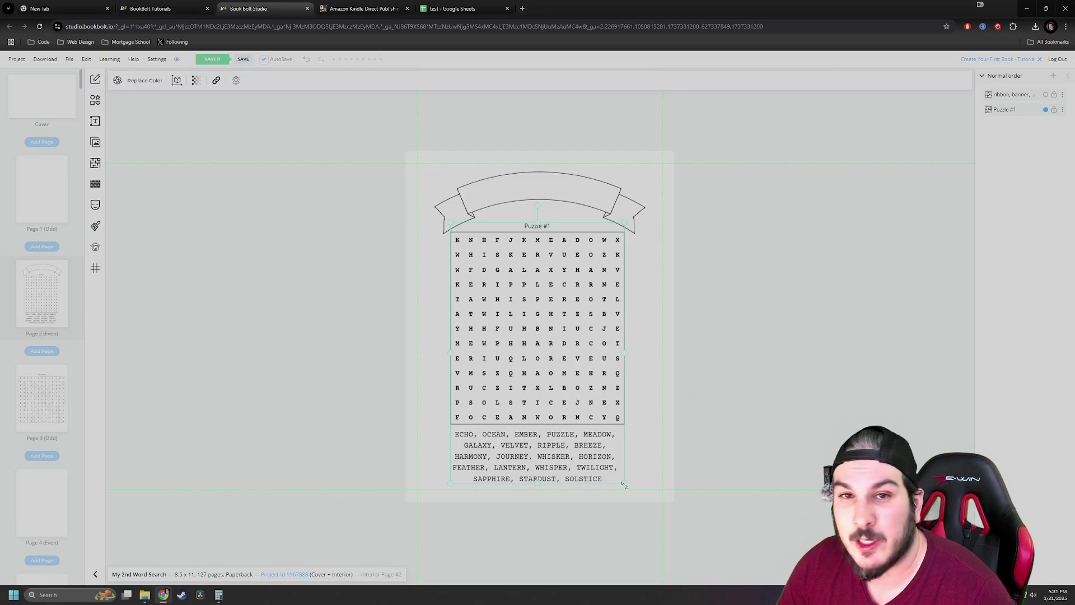
# Open the contents of Puzzle #1 for editing and select its title, letter grid and clues individually.
pyautogui.click(1064, 110)
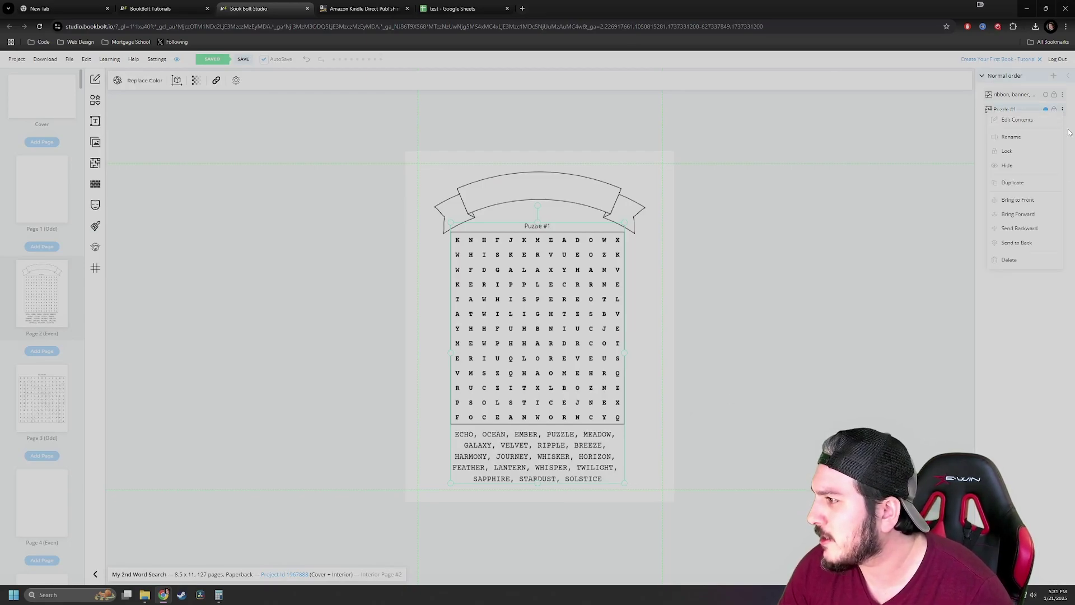
pyautogui.click(1017, 120)
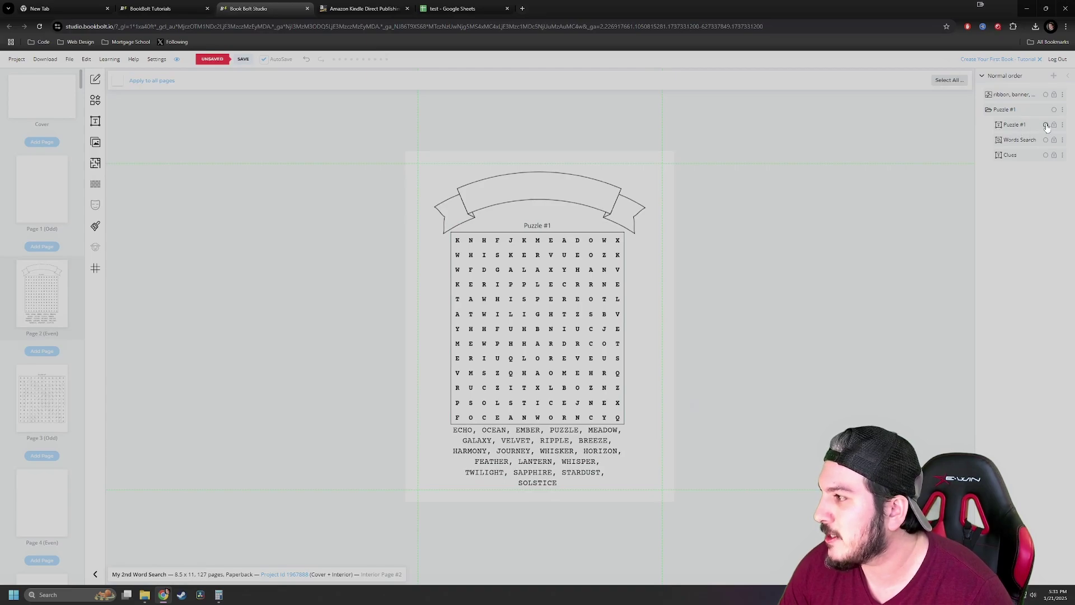
pyautogui.click(1046, 126)
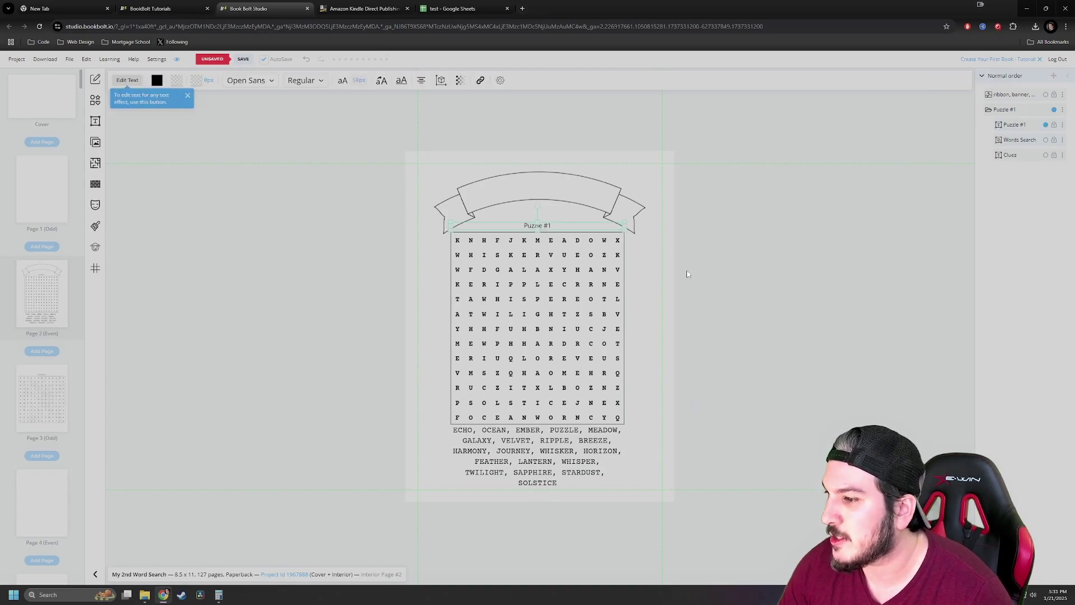
pyautogui.click(577, 302)
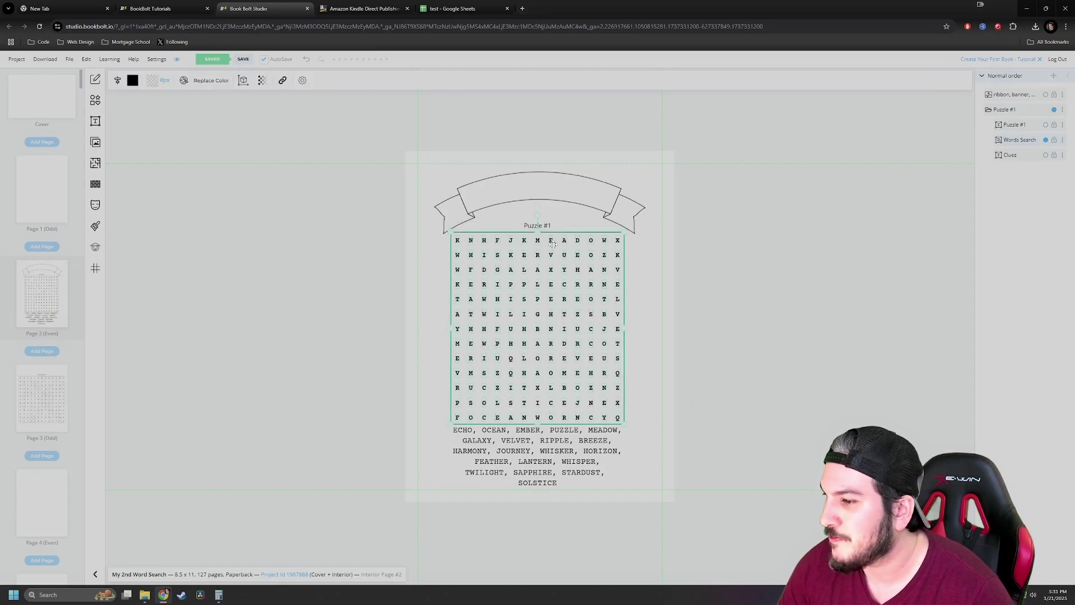
pyautogui.click(1046, 156)
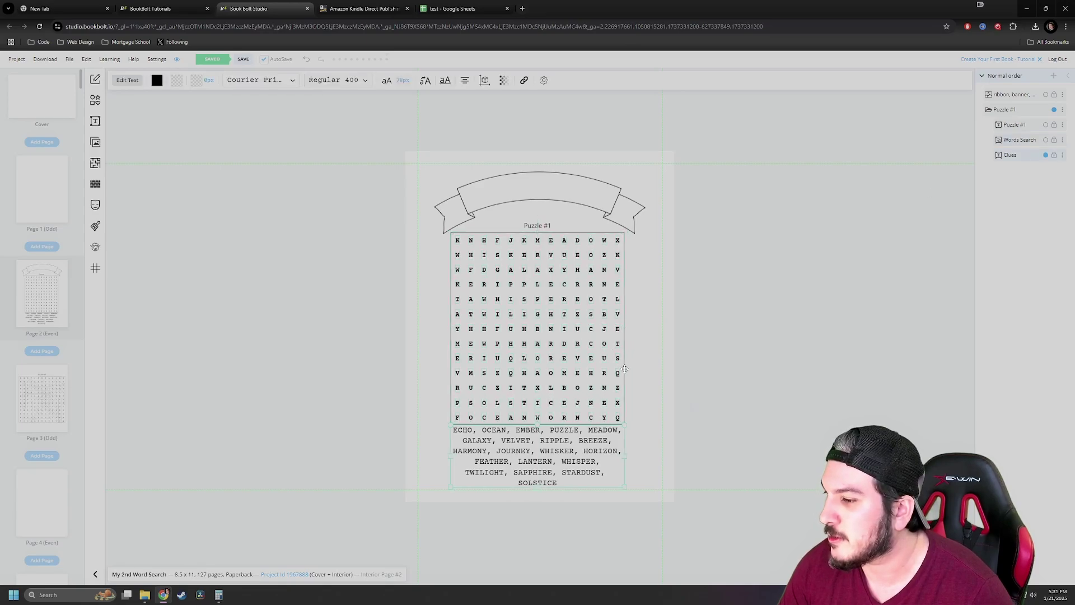
# Shift the clues and the letter grid to the right and move the Puzzle #1 title up onto the ribbon banner.
pyautogui.moveTo(571, 453)
pyautogui.mouseDown()
pyautogui.moveTo(576, 468)
pyautogui.moveTo(590, 455)
pyautogui.mouseUp()
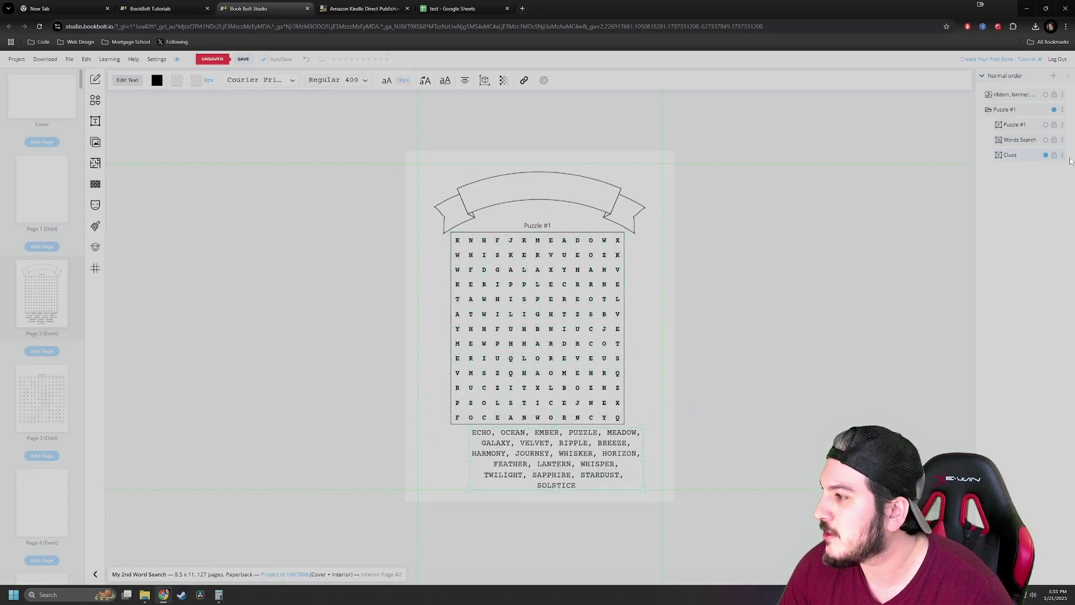
pyautogui.moveTo(593, 344); pyautogui.dragTo(621, 346)
pyautogui.moveTo(540, 228); pyautogui.dragTo(555, 186)
# Bring the Puzzle #1 title layer in front of the ribbon banner and select the title on the page.
pyautogui.click(1046, 125)
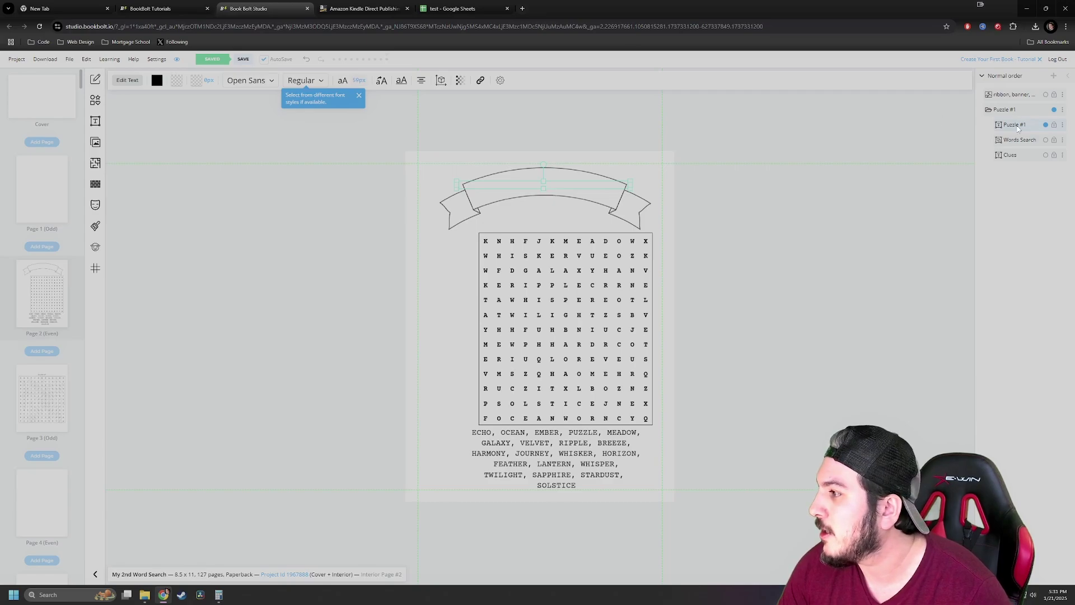
pyautogui.moveTo(1020, 129); pyautogui.dragTo(1017, 91)
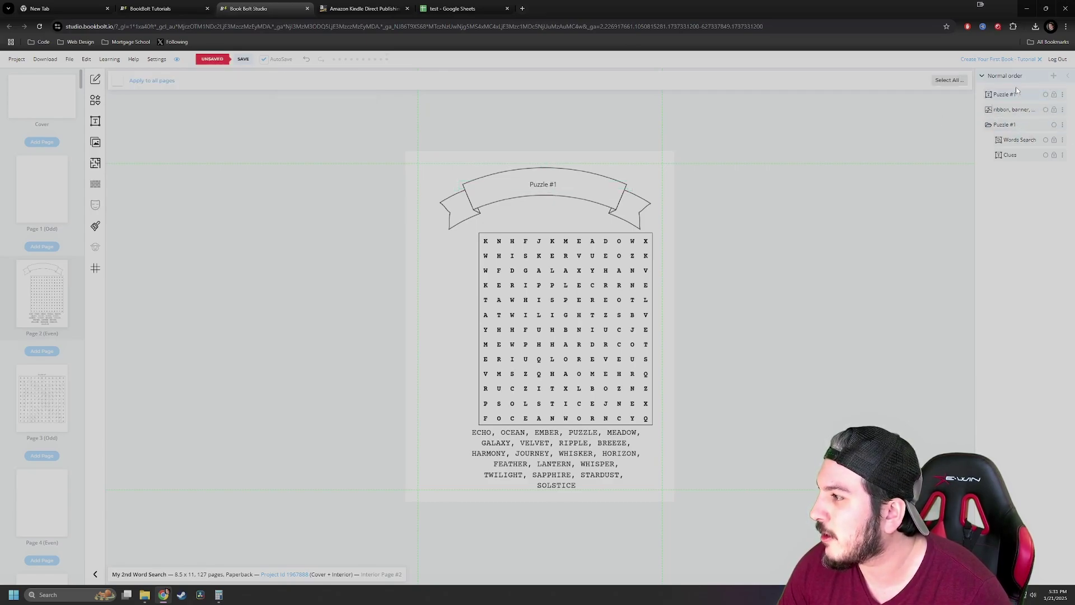
pyautogui.click(546, 186)
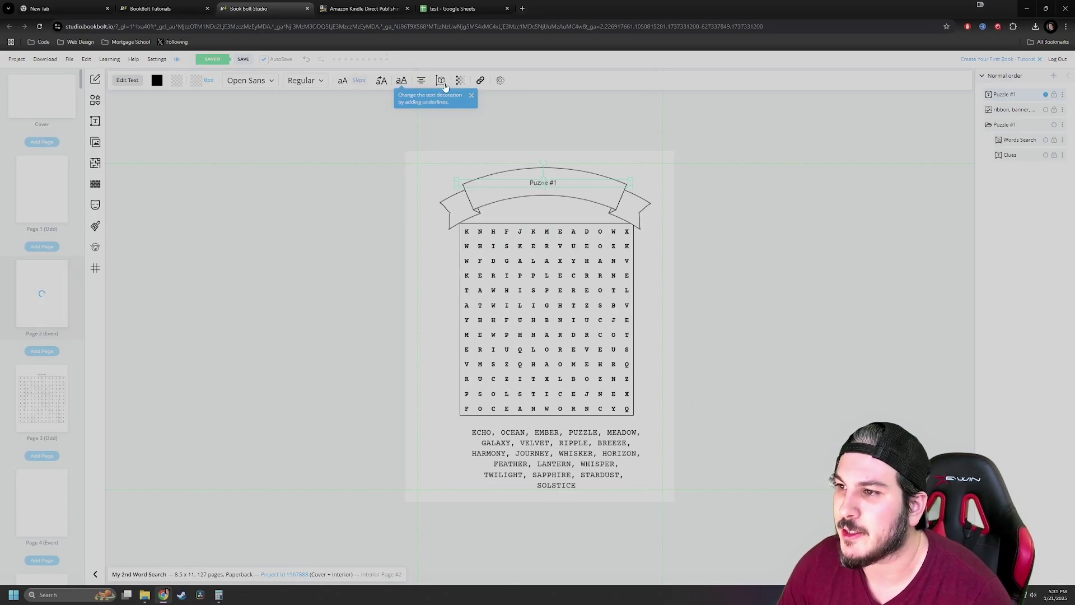
# Browse the available shapes, text options and grunge textures for decorating the puzzle page.
pyautogui.click(95, 99)
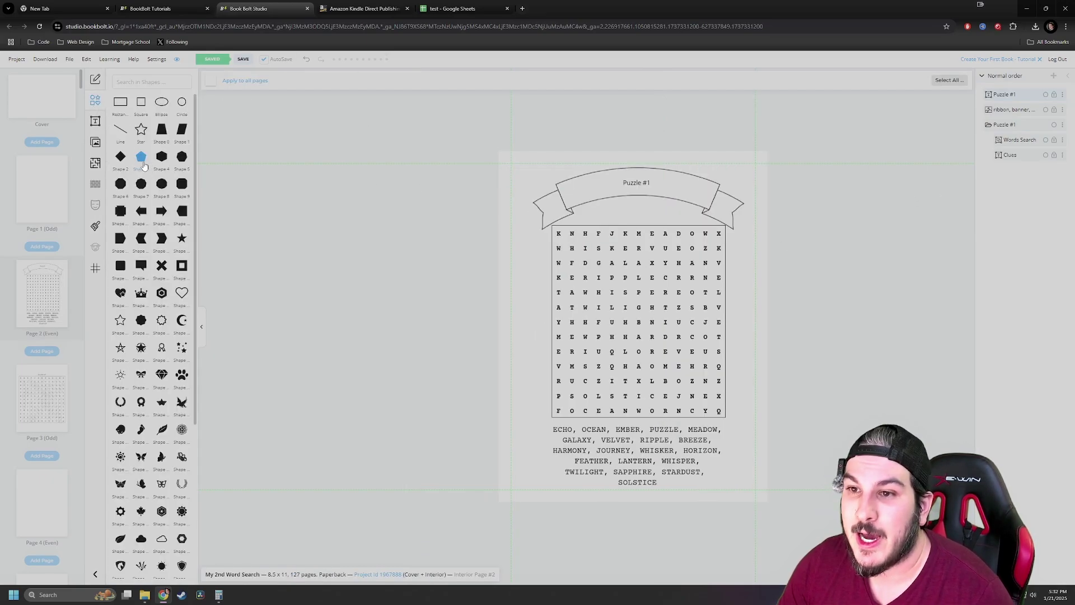
pyautogui.scroll(-6, 224, 274)
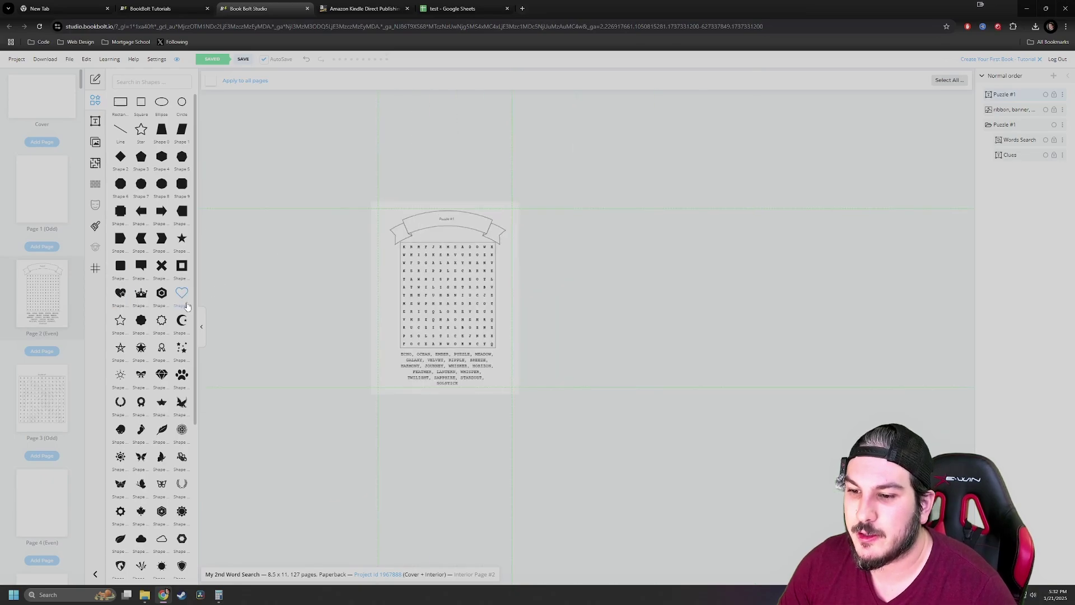
pyautogui.scroll(3, 364, 243)
pyautogui.scroll(-10, 151, 224)
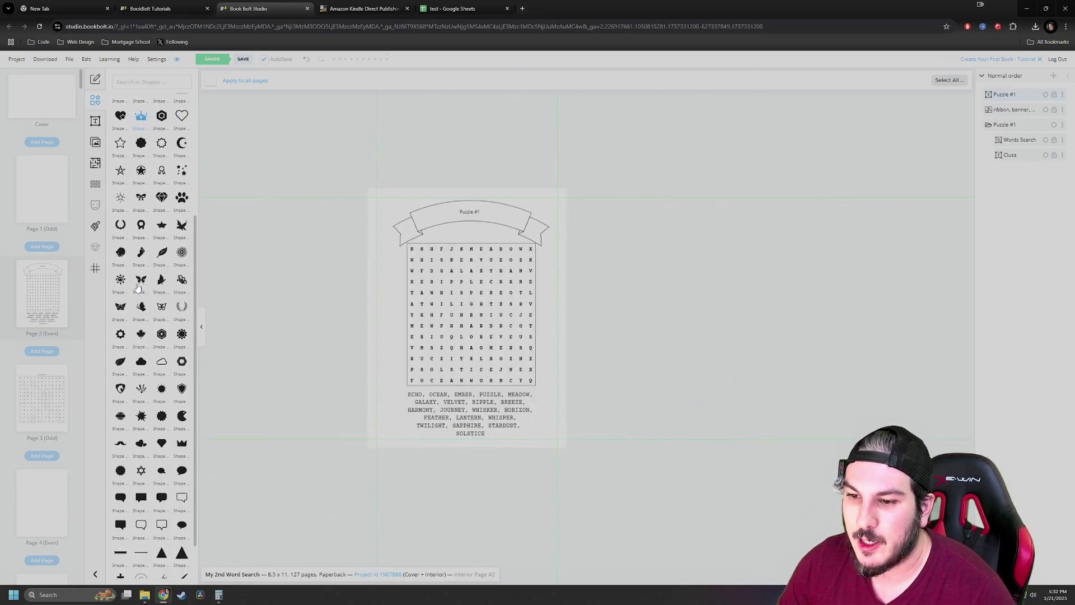
pyautogui.click(95, 121)
pyautogui.click(95, 226)
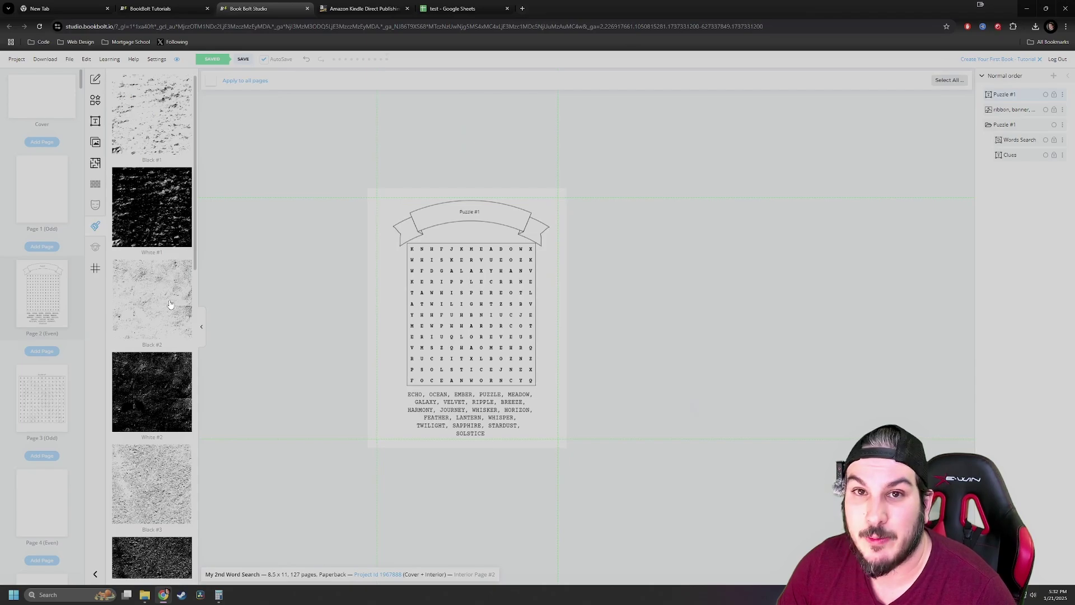
pyautogui.scroll(-15, 167, 245)
pyautogui.click(303, 204)
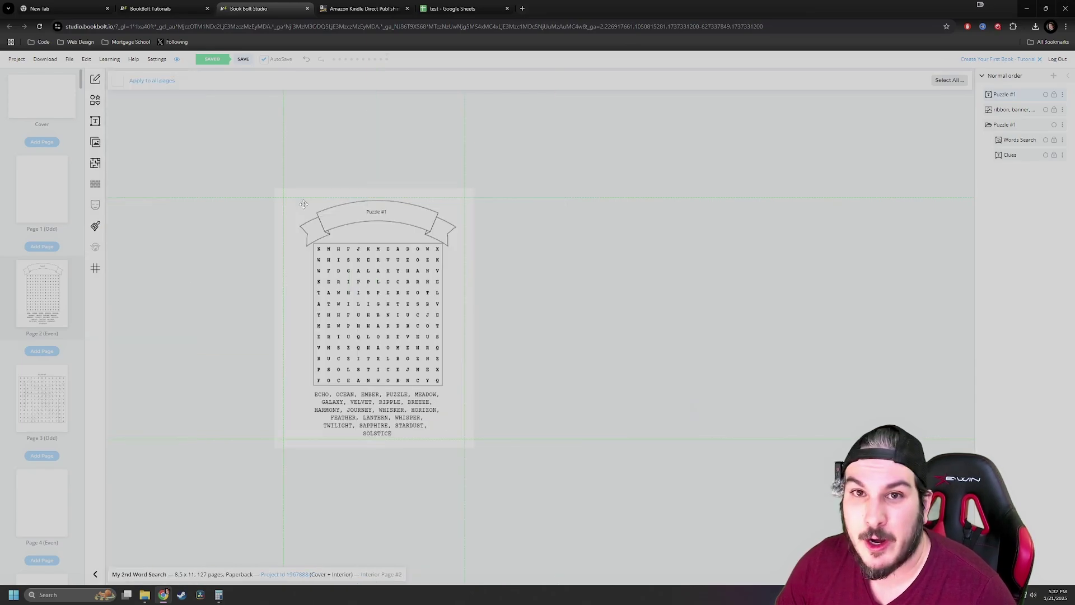
# Select the ribbon banner and open the options for cloning objects.
pyautogui.click(346, 213)
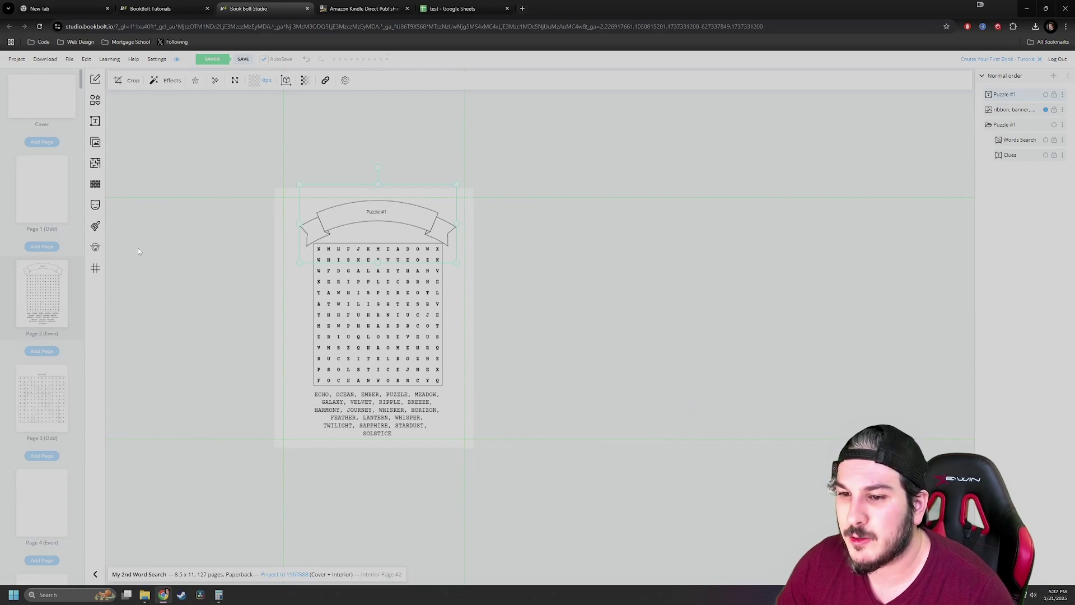
pyautogui.scroll(-2, 48, 431)
pyautogui.click(95, 247)
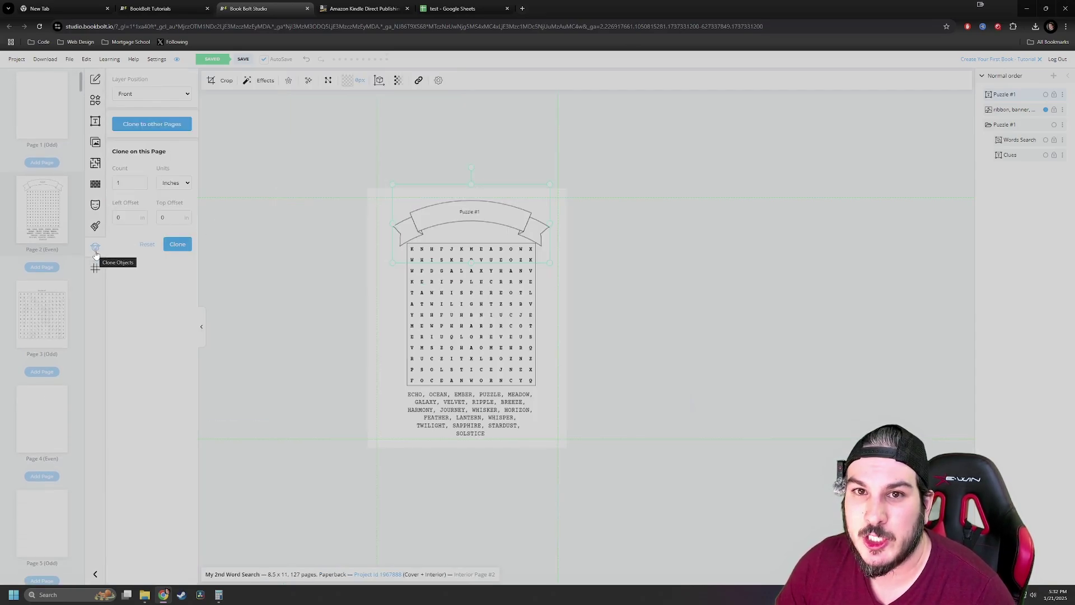
# Clone the selected ribbon banner onto pages 4 through 60 and check the copies in the page thumbnails.
pyautogui.click(156, 124)
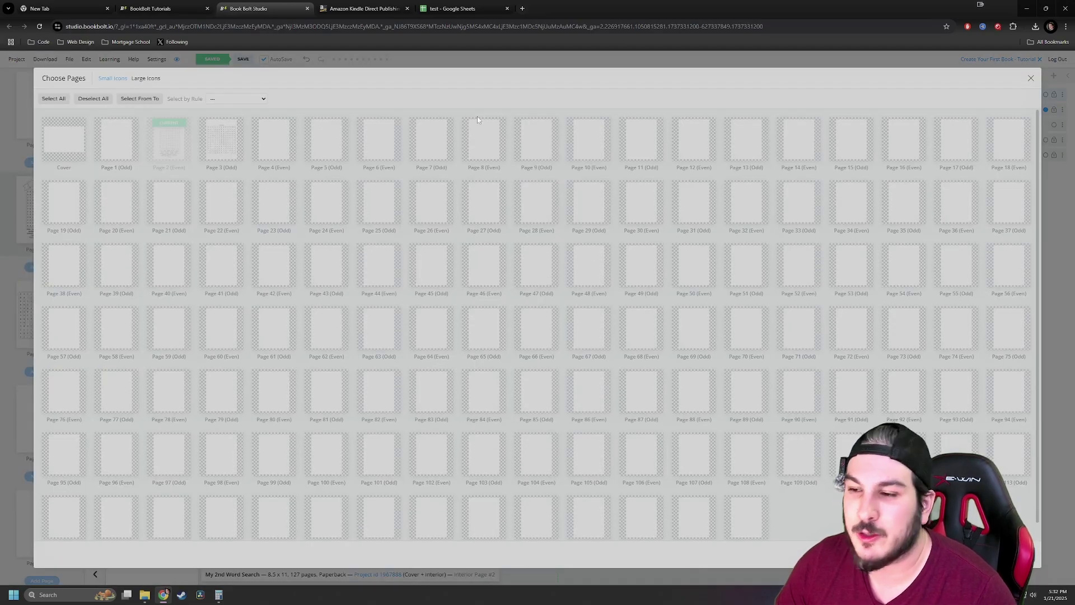
pyautogui.click(141, 101)
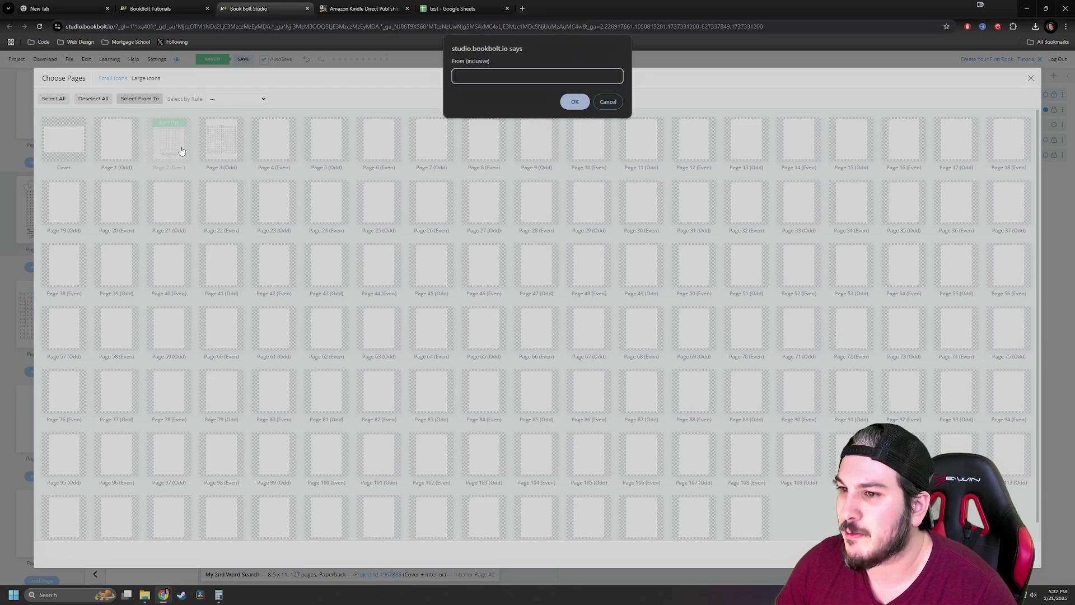
pyautogui.write('1')
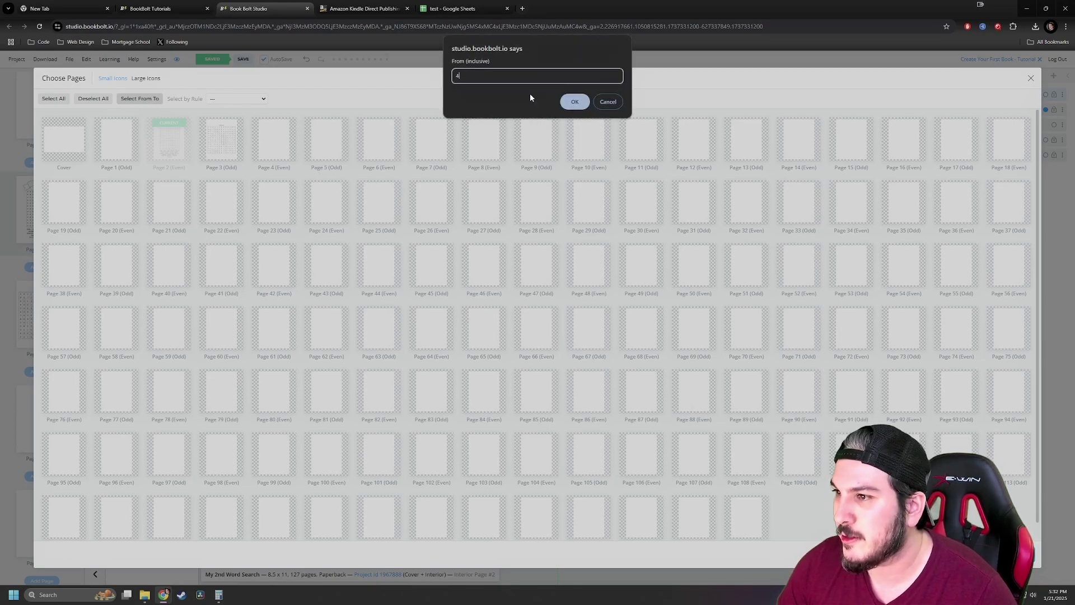
pyautogui.click(575, 101)
pyautogui.write('60')
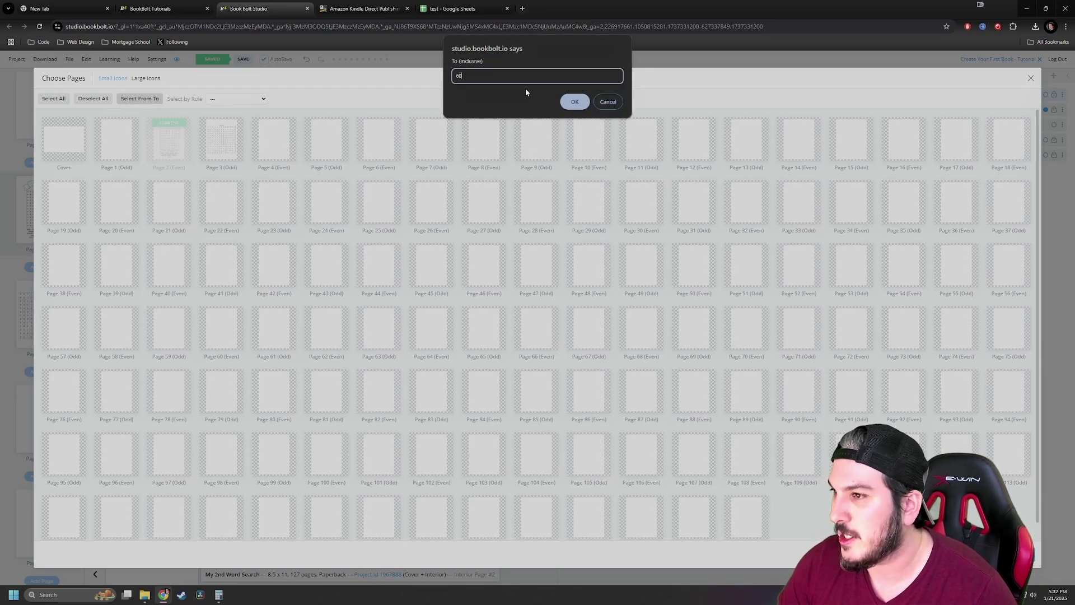
pyautogui.click(575, 101)
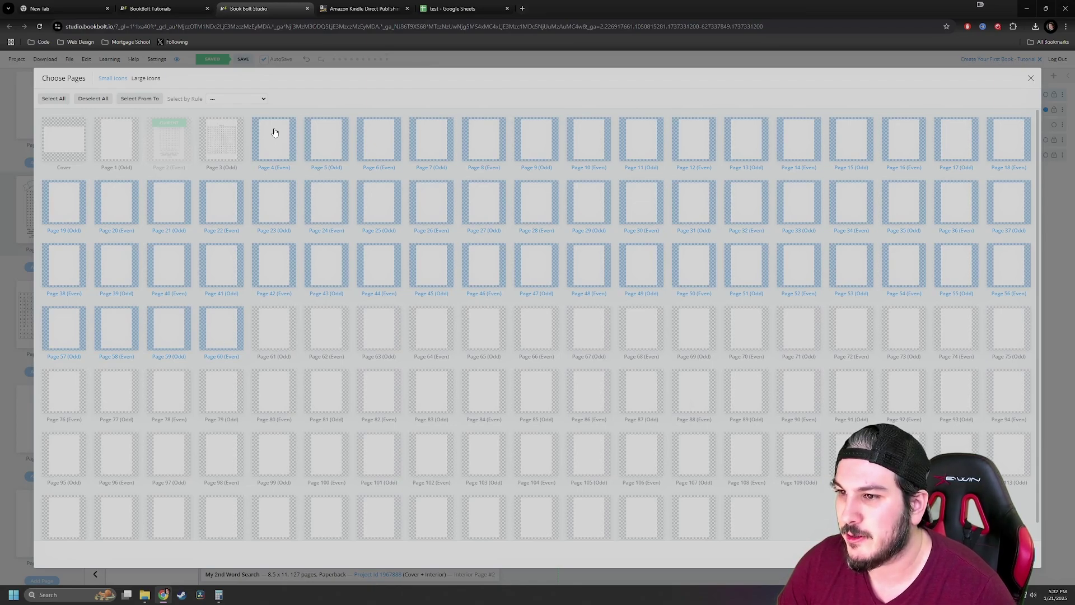
pyautogui.click(1016, 554)
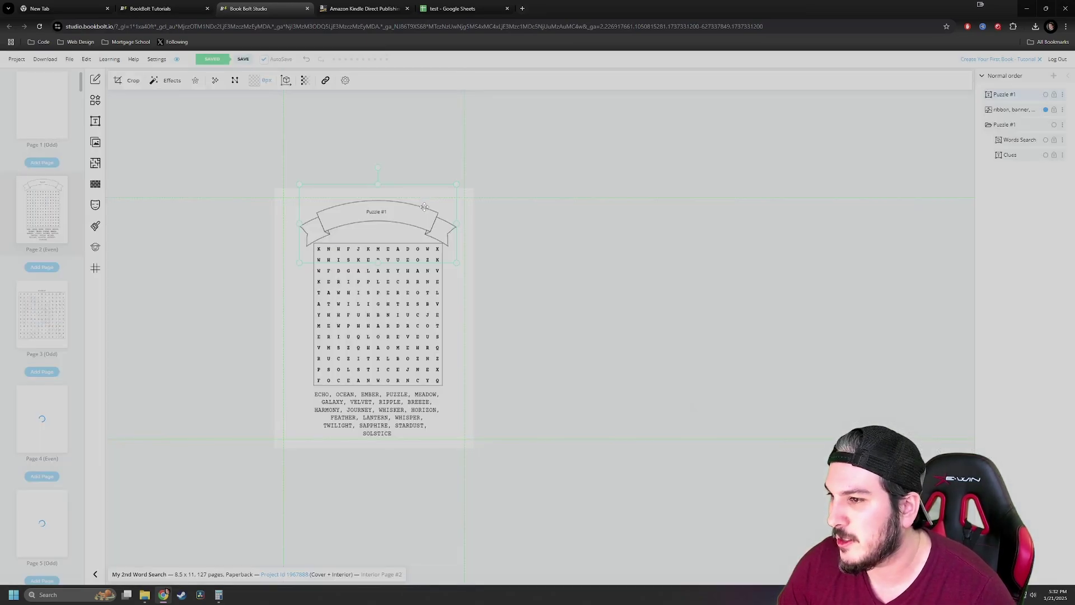
pyautogui.scroll(-3, 212, 240)
pyautogui.scroll(2, 198, 267)
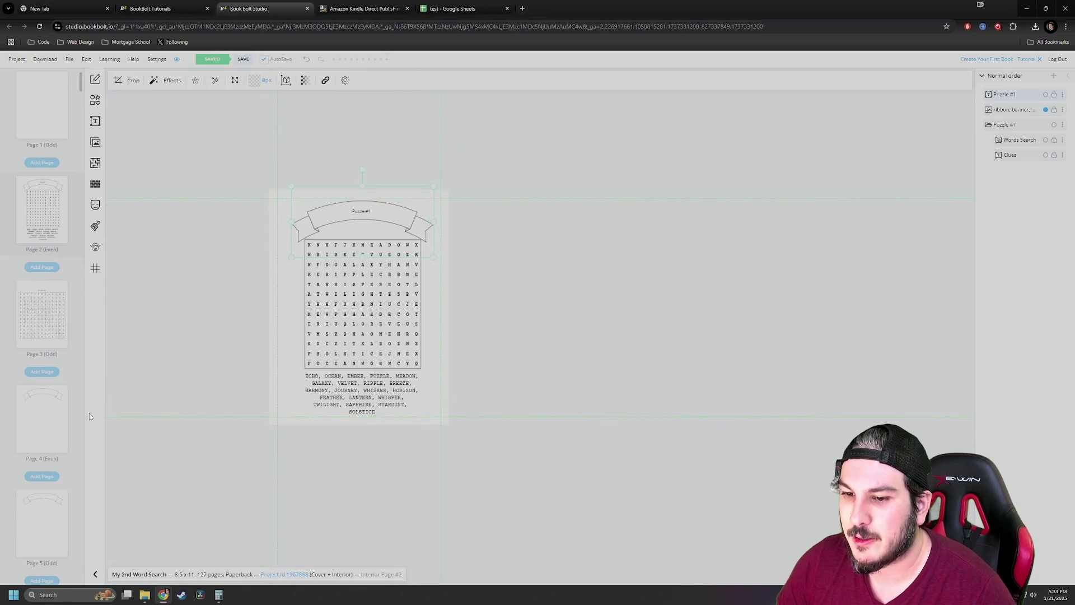
pyautogui.scroll(-5, 48, 424)
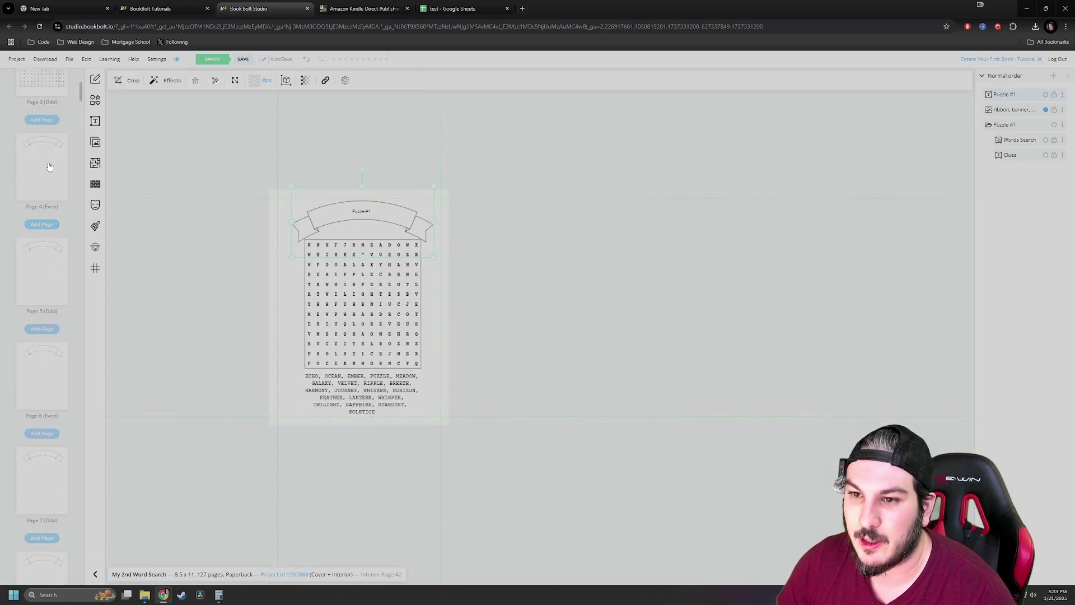
pyautogui.scroll(5, 53, 209)
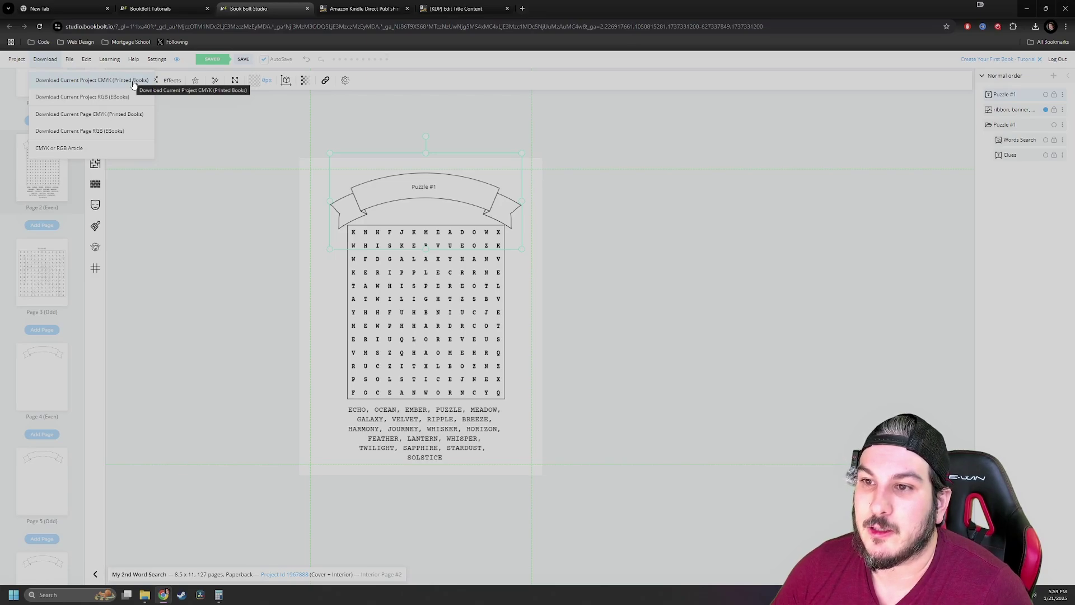
# Open the Amazon Kindle Direct Publishing site from the kdp search results.
pyautogui.moveTo(147, 598)
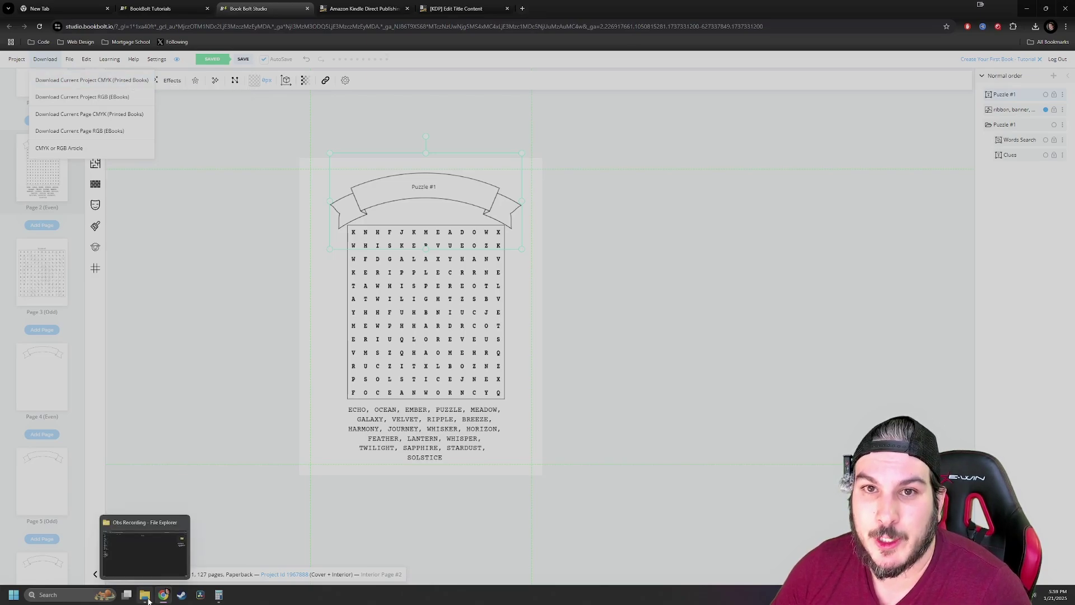
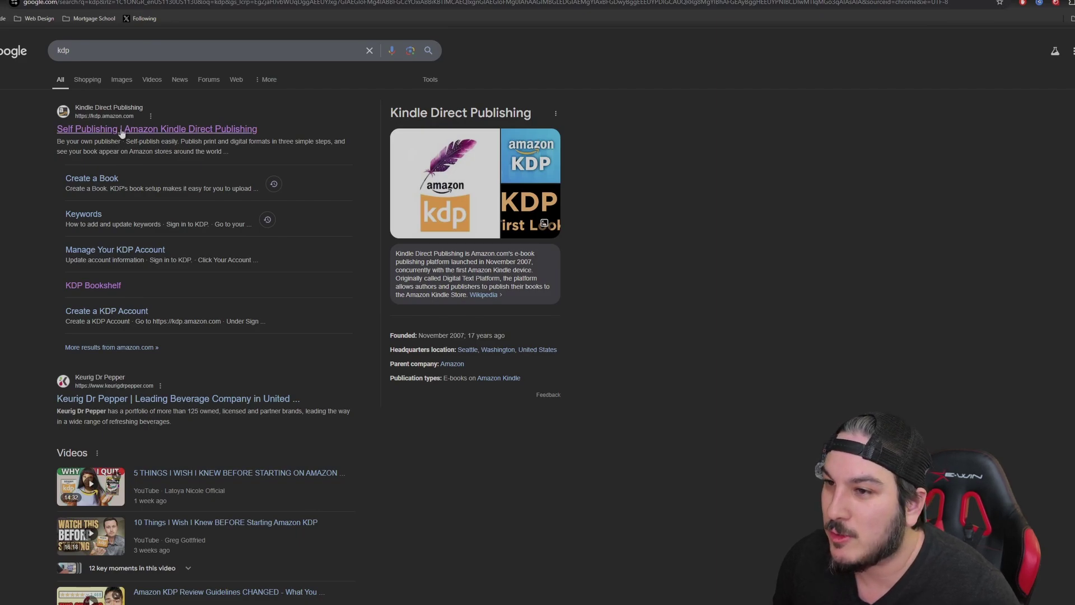
pyautogui.click(122, 131)
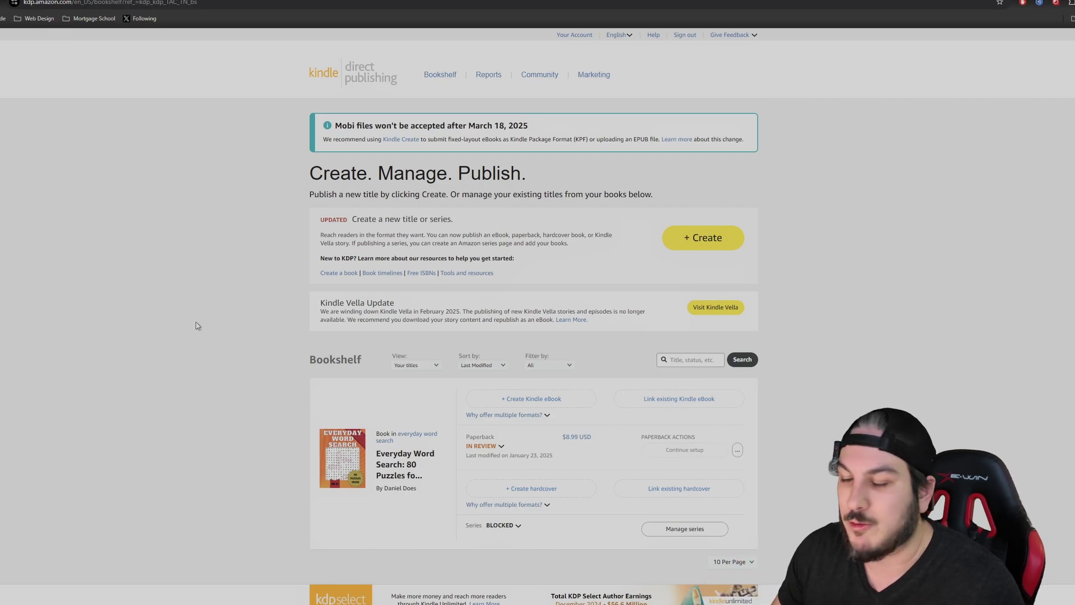
pyautogui.scroll(-1, 298, 345)
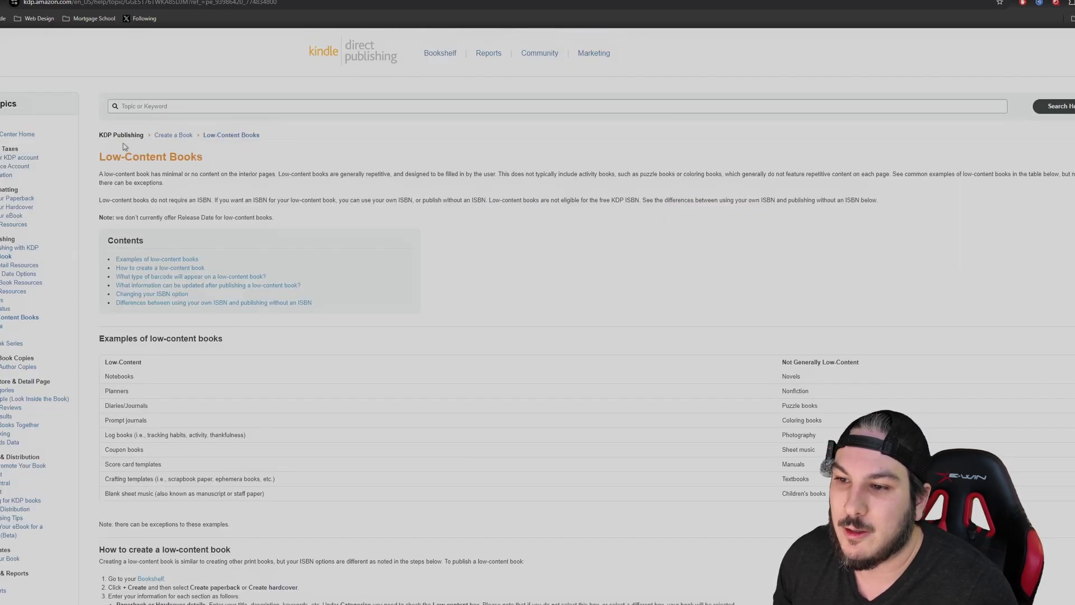
# Read the KDP help page on low-content books, comparing the low-content and not generally low-content examples.
pyautogui.moveTo(100, 158); pyautogui.dragTo(211, 161)
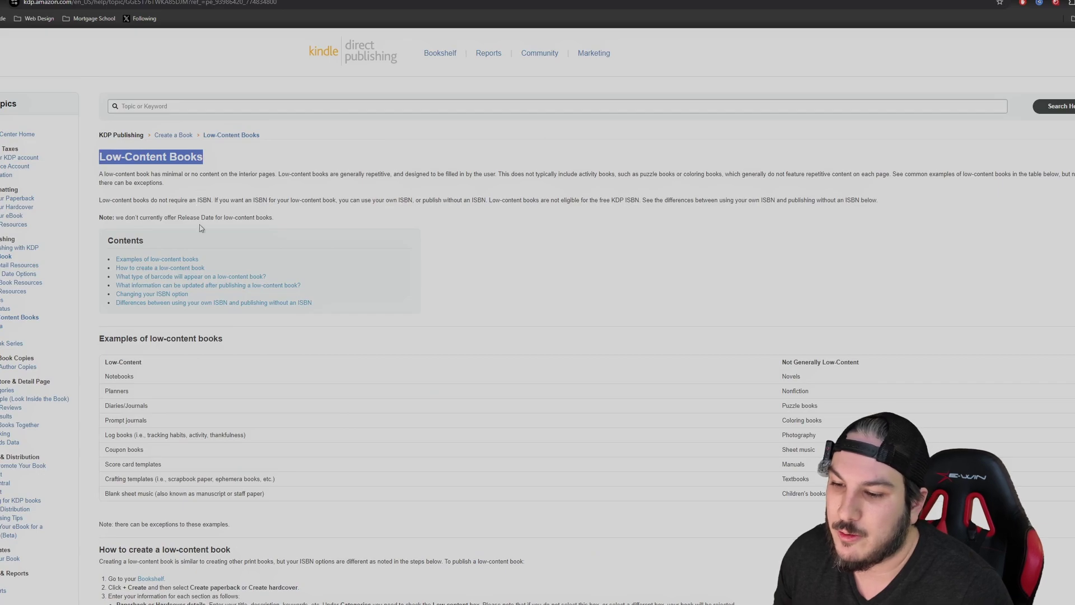
pyautogui.moveTo(782, 362); pyautogui.dragTo(848, 363)
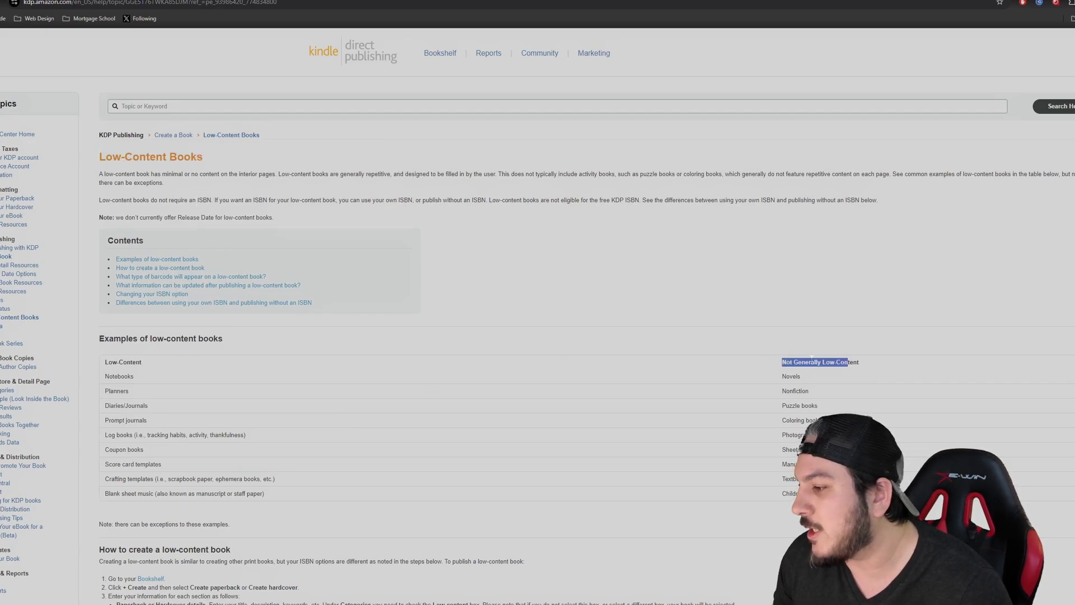
pyautogui.click(868, 363)
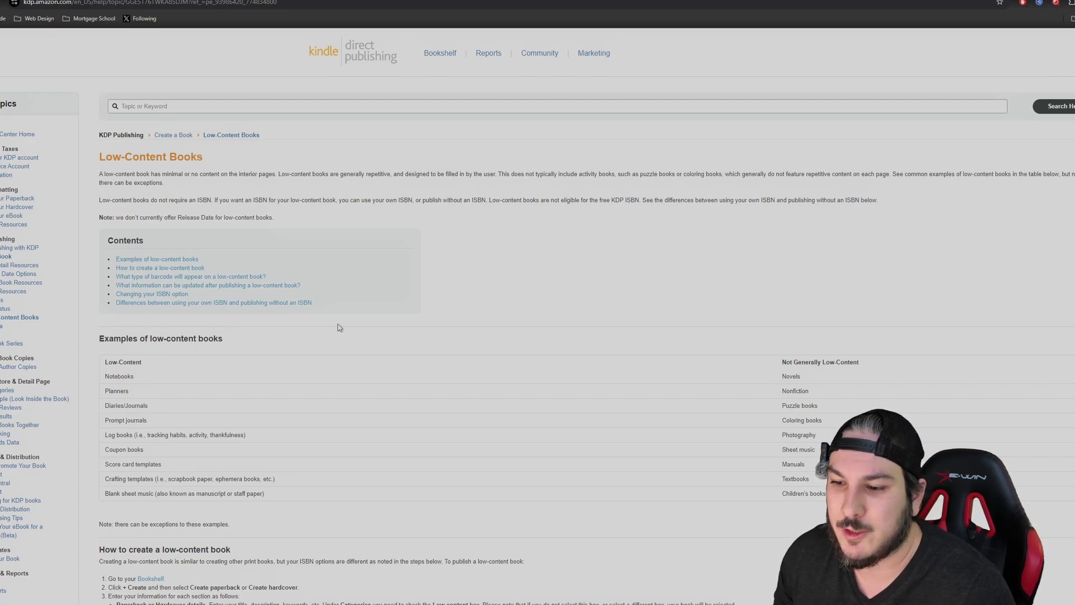
pyautogui.moveTo(108, 363); pyautogui.dragTo(134, 362)
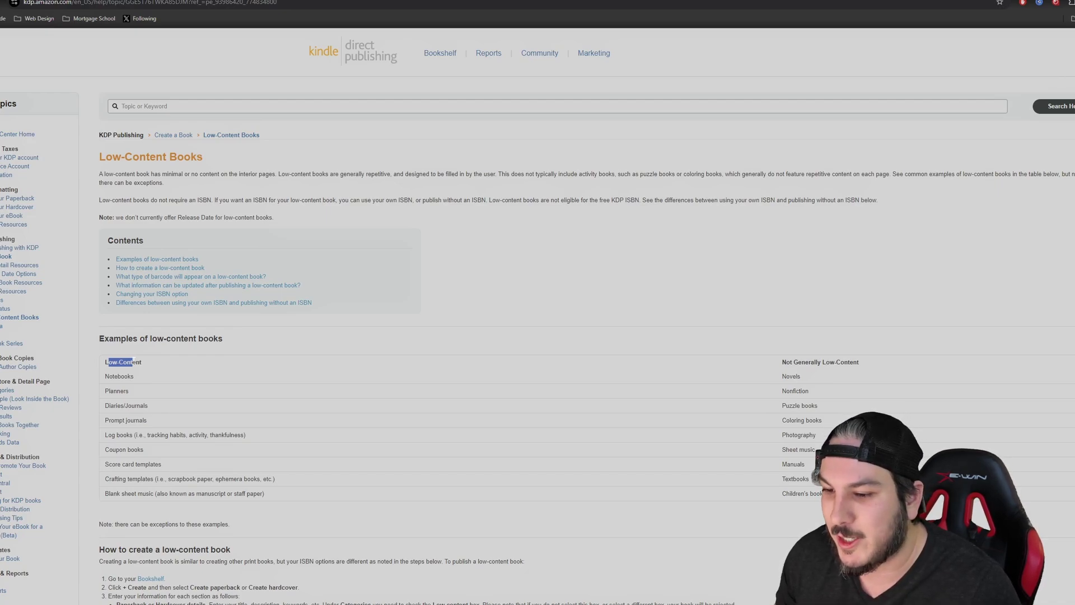
pyautogui.scroll(-2, 138, 374)
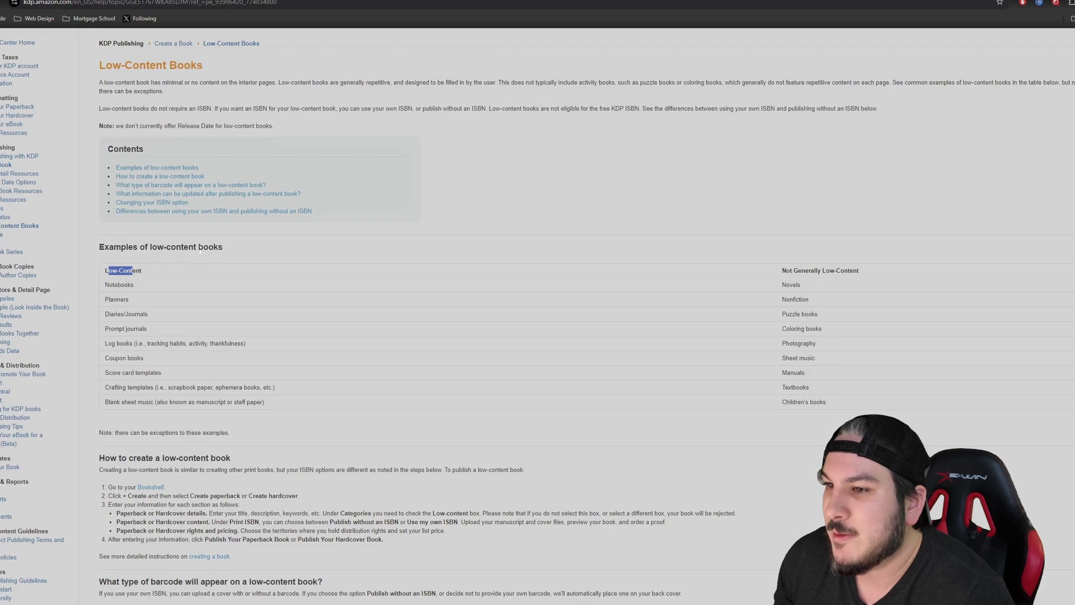
pyautogui.scroll(2, 184, 272)
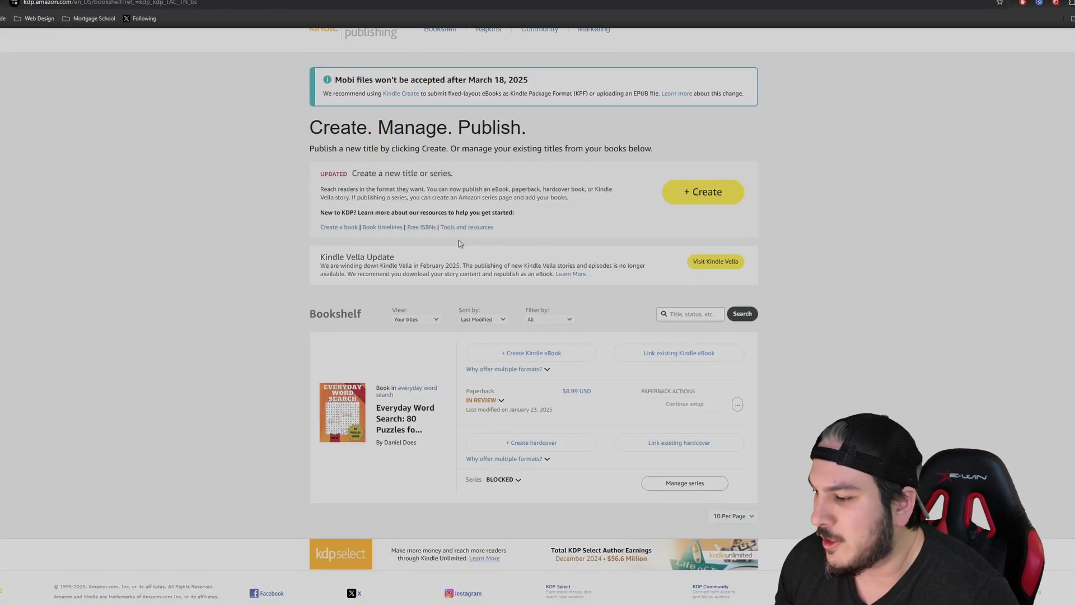
# Check the series status explanation for the Everyday Word Search book on the KDP bookshelf.
pyautogui.scroll(-1, 534, 453)
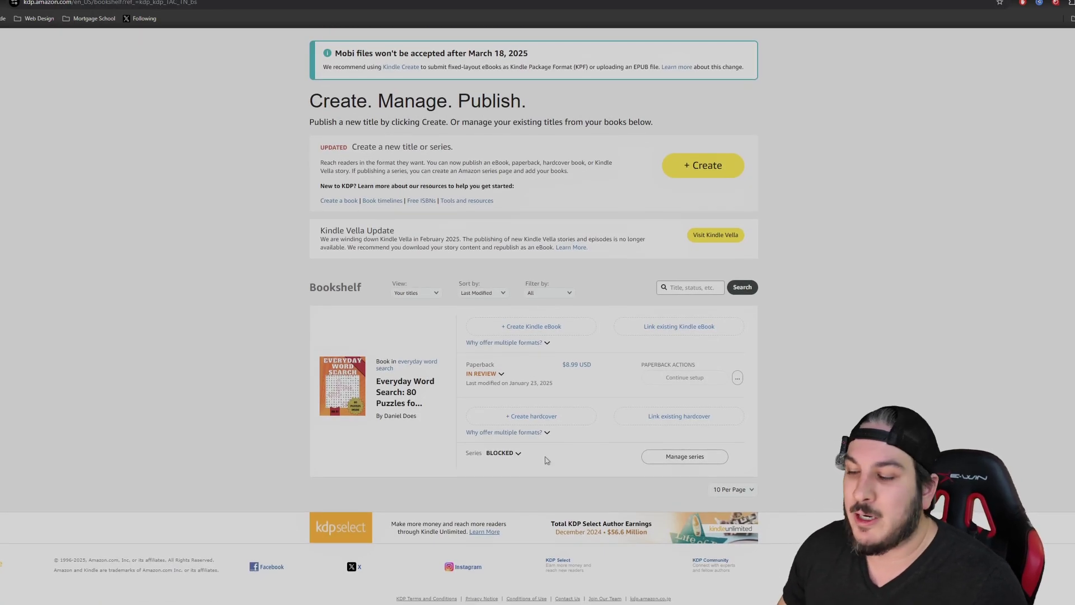
pyautogui.click(518, 453)
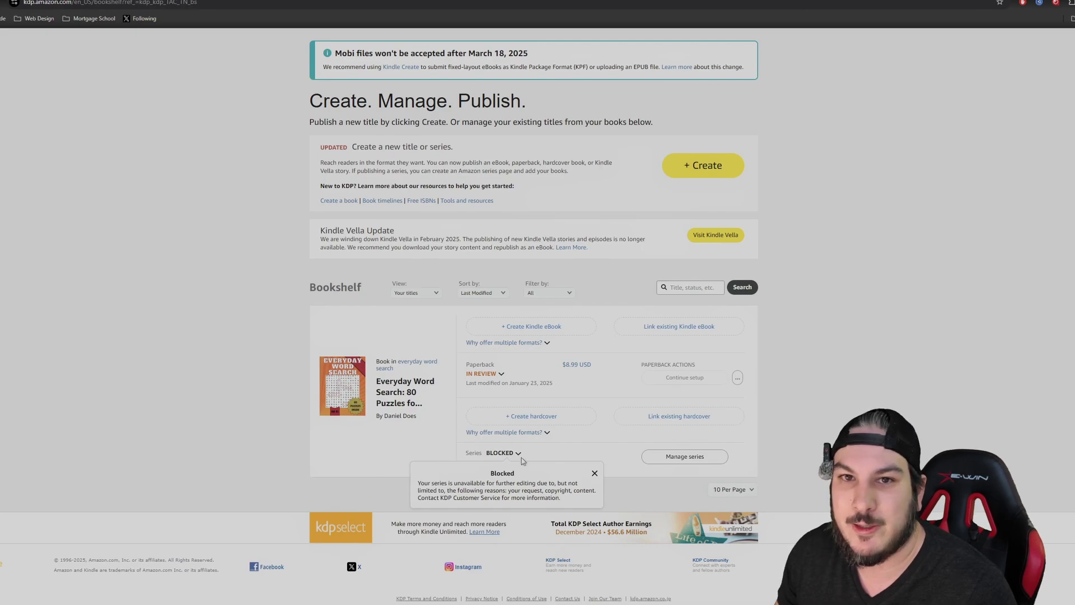
pyautogui.click(508, 433)
pyautogui.click(407, 420)
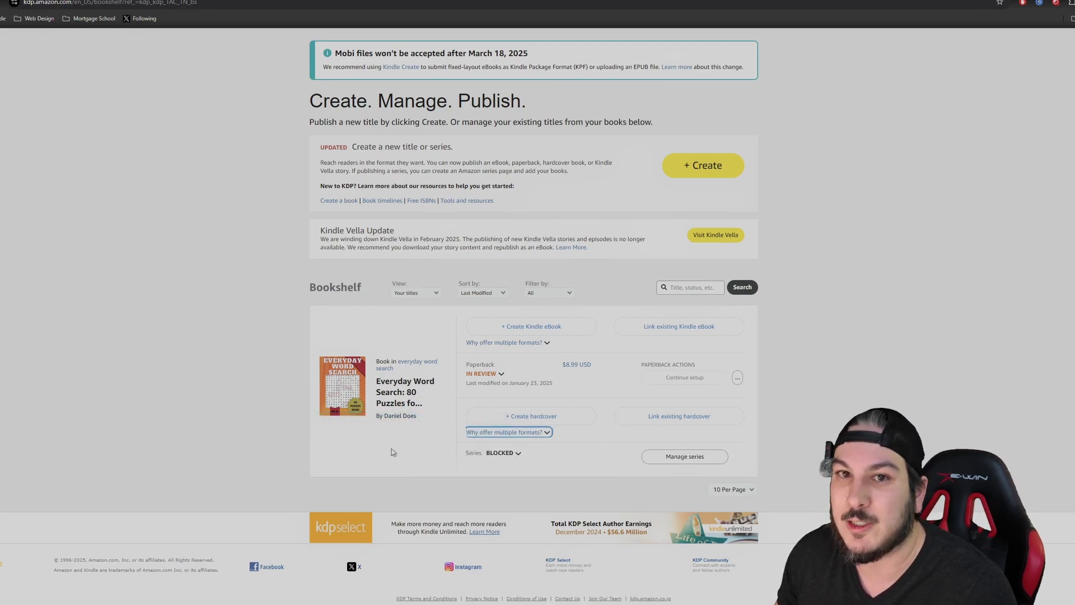
pyautogui.click(674, 458)
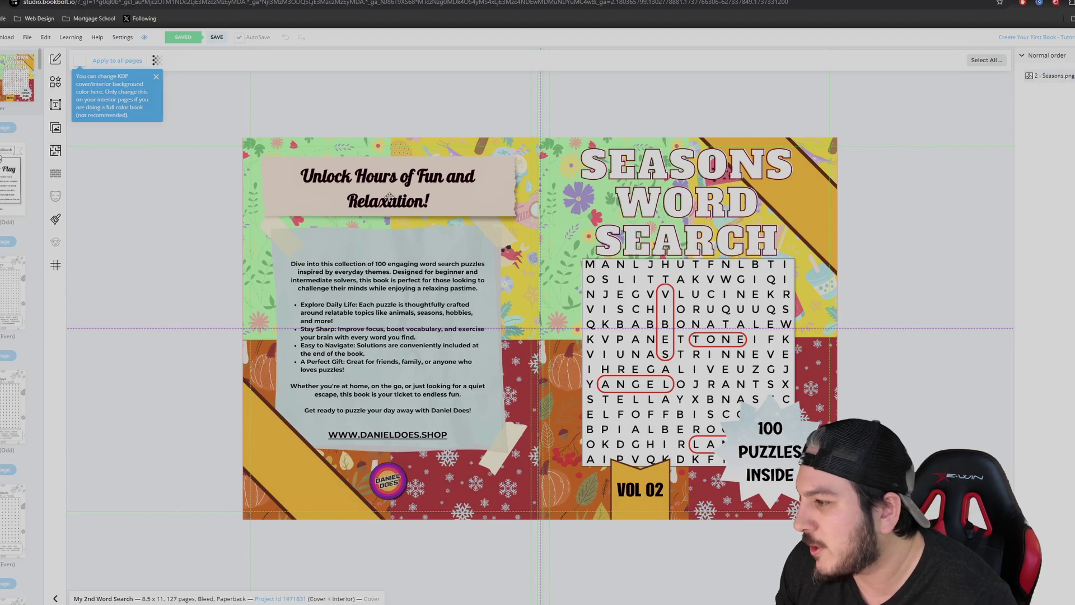
# Review the Seasons Word Search cover and the Flowers puzzle page in Book Bolt Studio.
pyautogui.scroll(-1, 570, 185)
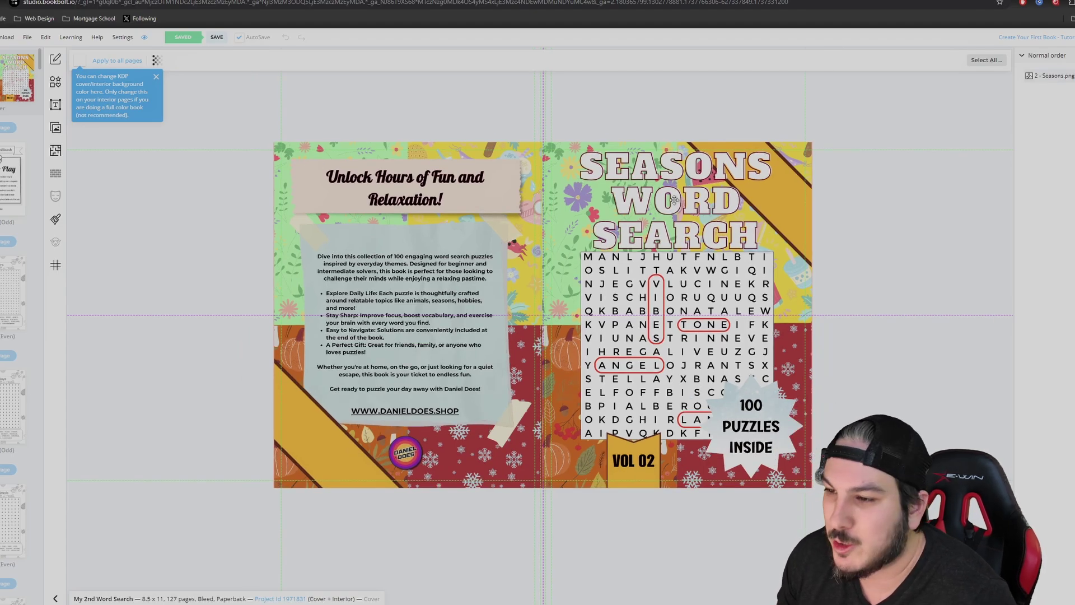
pyautogui.scroll(1, 306, 223)
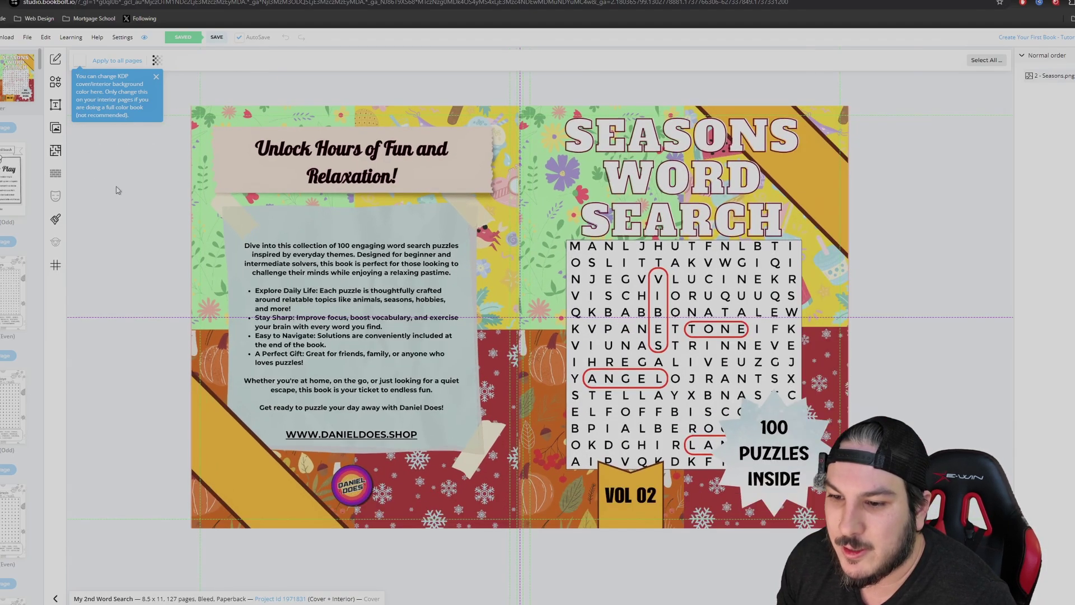
pyautogui.click(9, 288)
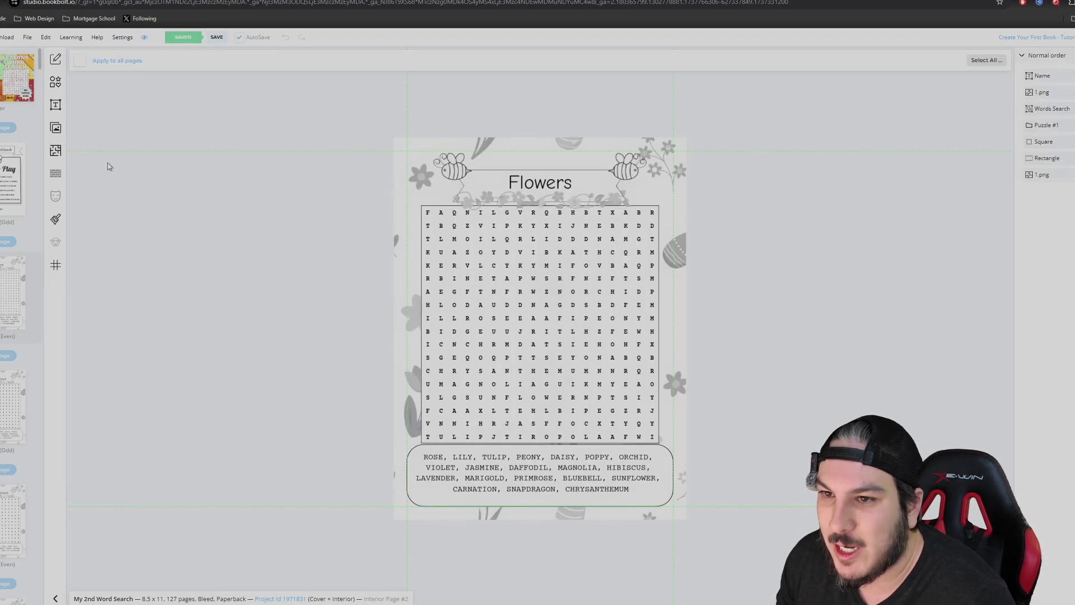
pyautogui.click(0, 37)
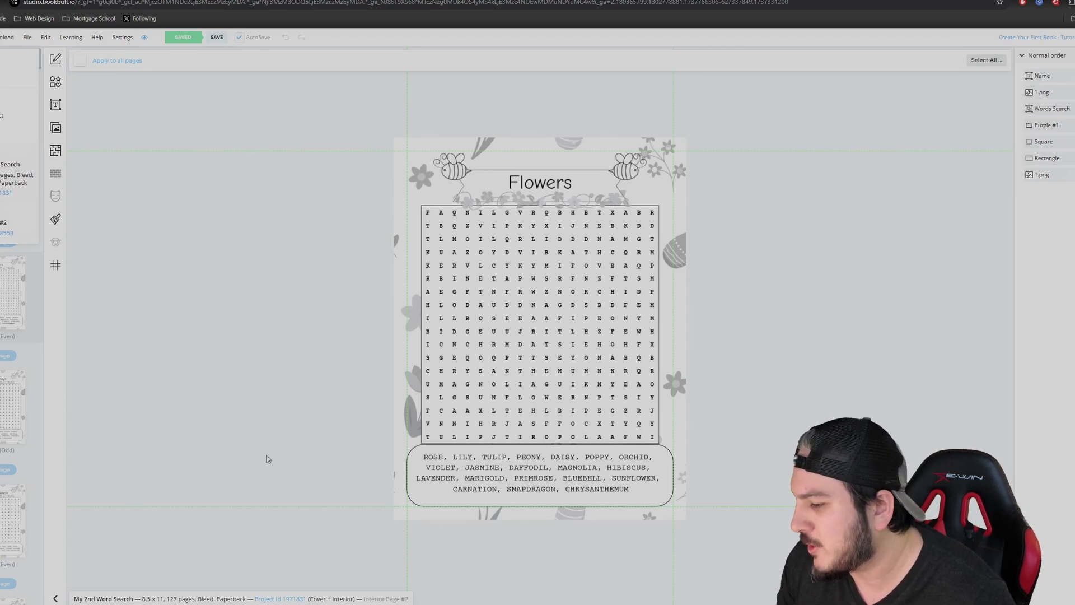
pyautogui.click(71, 37)
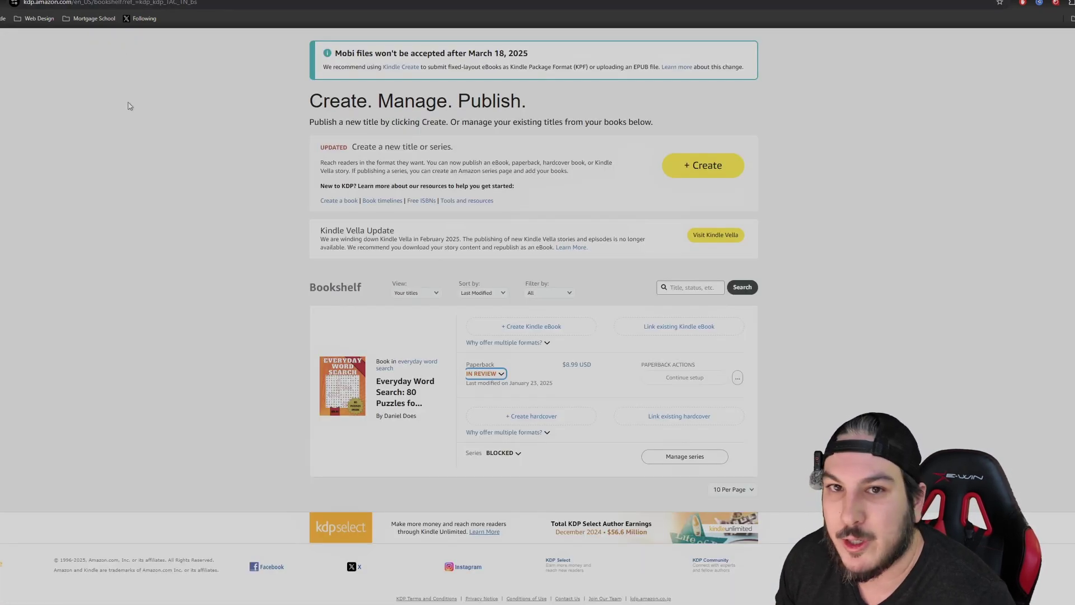
# Start a new paperback title from the KDP bookshelf.
pyautogui.scroll(1, 835, 283)
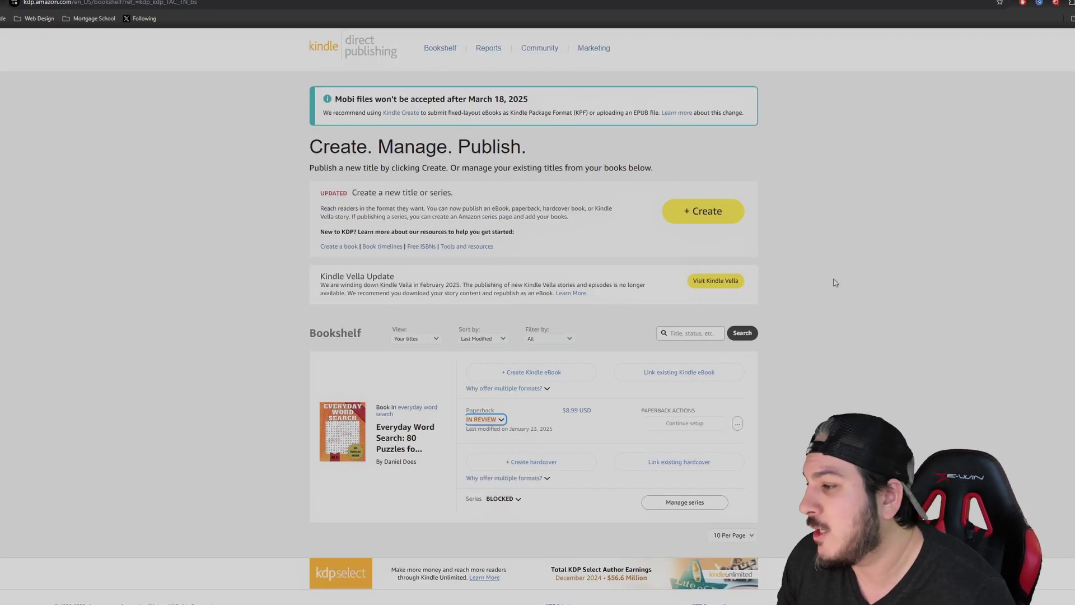
pyautogui.click(710, 216)
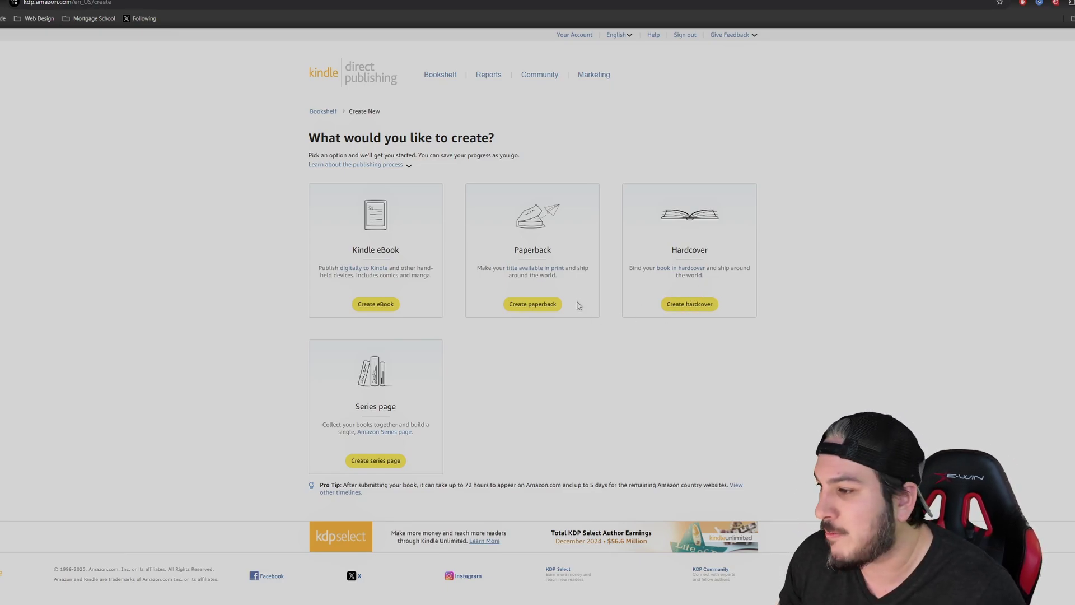
pyautogui.click(538, 309)
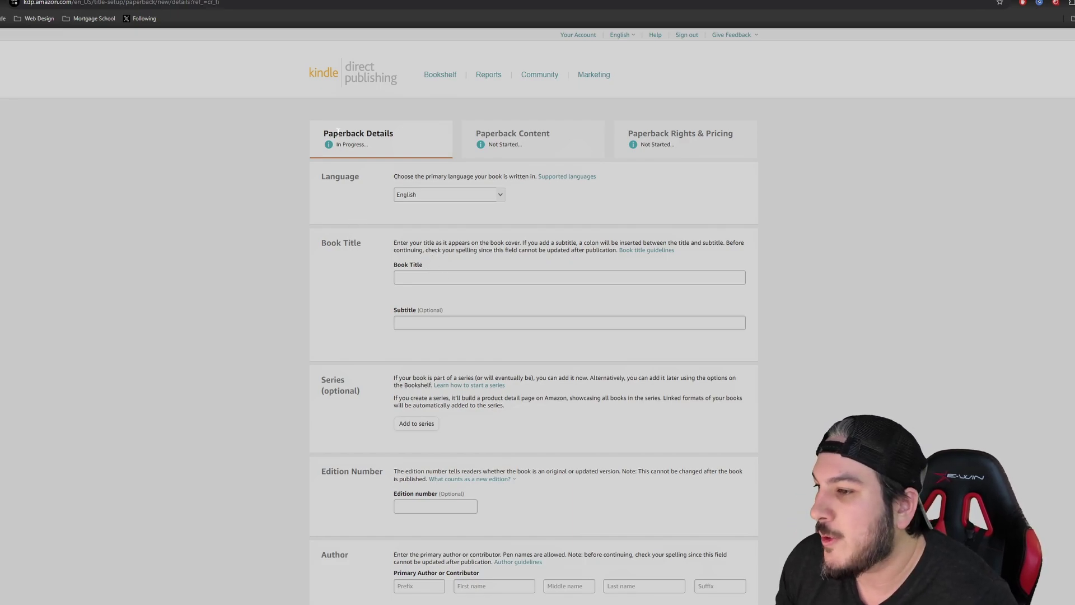
# Examine the three paperback setup stages: Paperback Details, Paperback Content, and Paperback Rights & Pricing.
pyautogui.moveTo(324, 134); pyautogui.dragTo(396, 133)
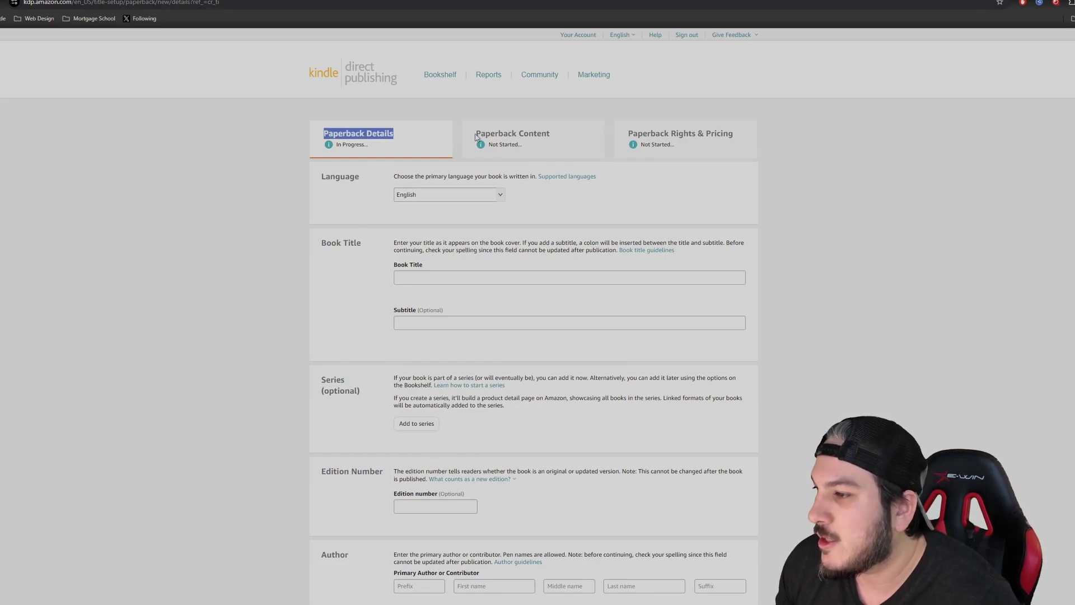
pyautogui.moveTo(475, 134); pyautogui.dragTo(733, 134)
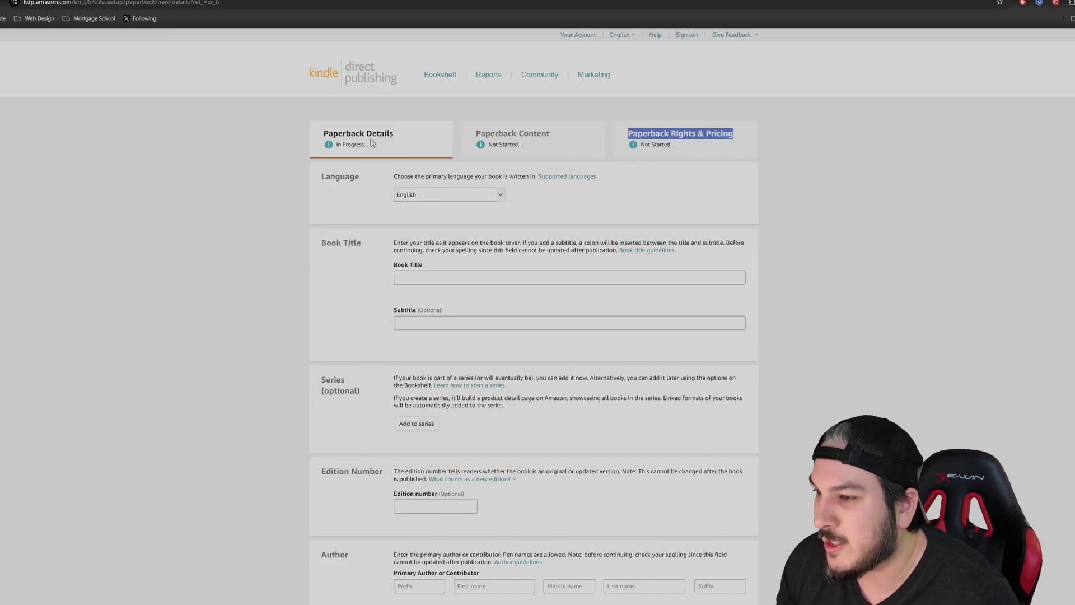
pyautogui.moveTo(320, 135); pyautogui.dragTo(364, 134)
pyautogui.moveTo(485, 133); pyautogui.dragTo(539, 131)
pyautogui.moveTo(643, 134); pyautogui.dragTo(656, 133)
pyautogui.moveTo(346, 133); pyautogui.dragTo(359, 133)
pyautogui.moveTo(499, 133); pyautogui.dragTo(524, 133)
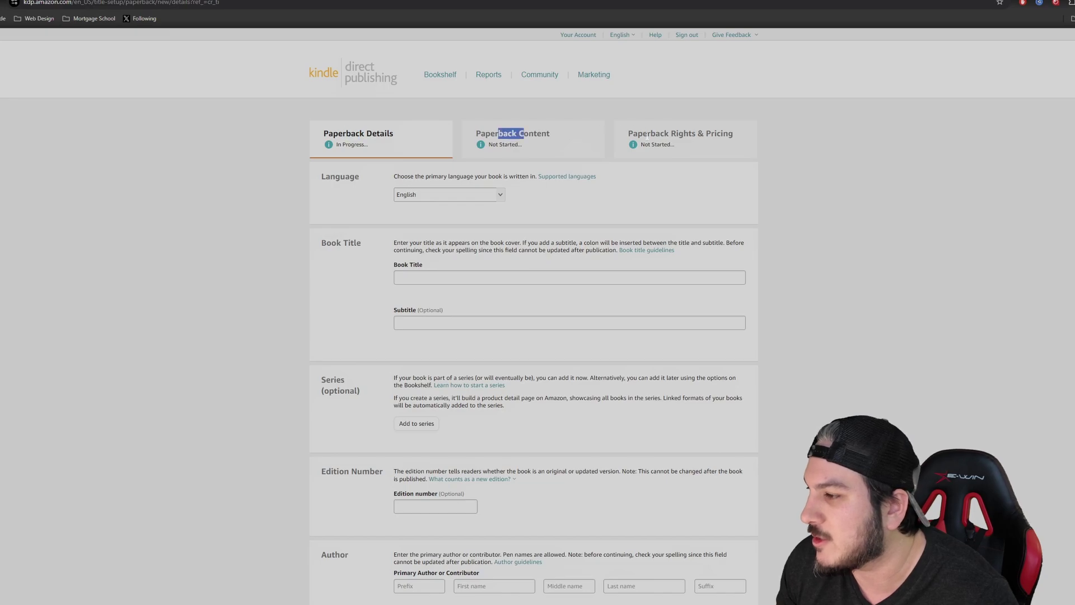
pyautogui.moveTo(651, 133); pyautogui.dragTo(657, 133)
pyautogui.click(387, 88)
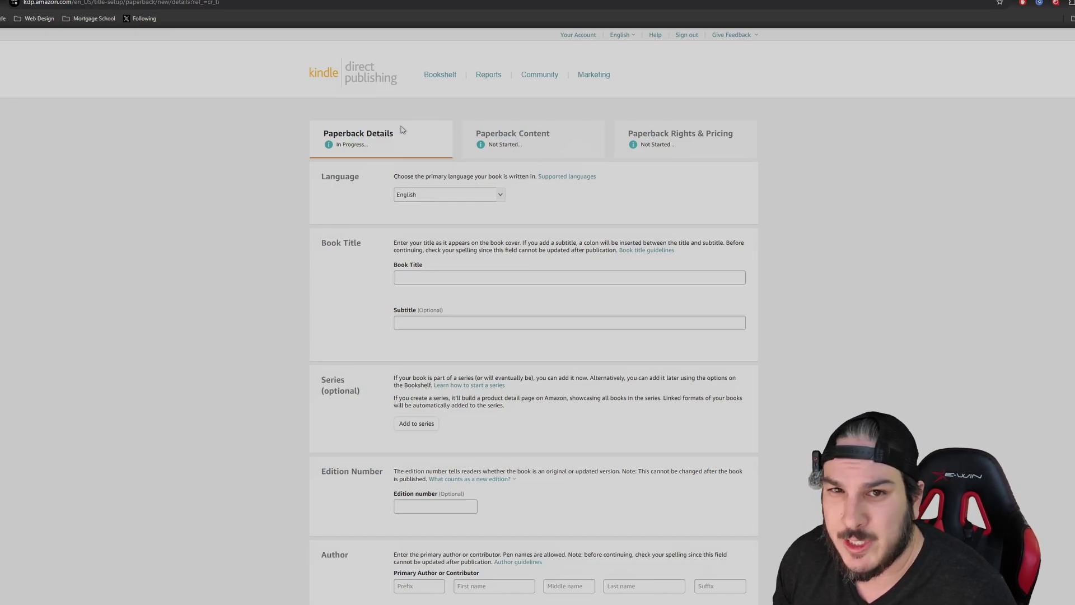
# Keep English as the book's language and enter the book title "Everyday Word Search: Seasons".
pyautogui.scroll(-1, 392, 131)
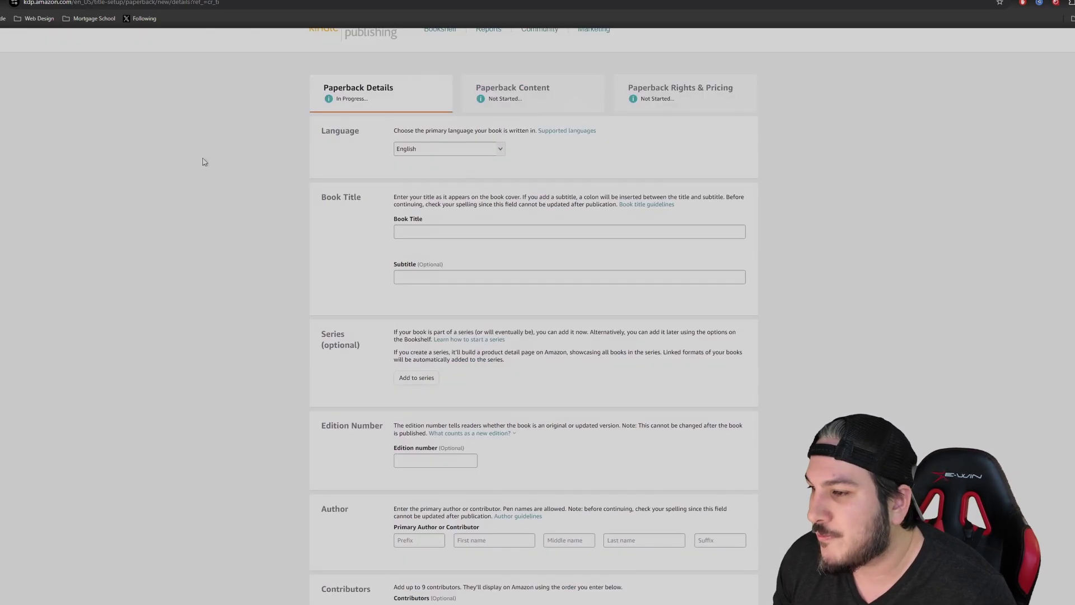
pyautogui.click(502, 150)
pyautogui.click(546, 153)
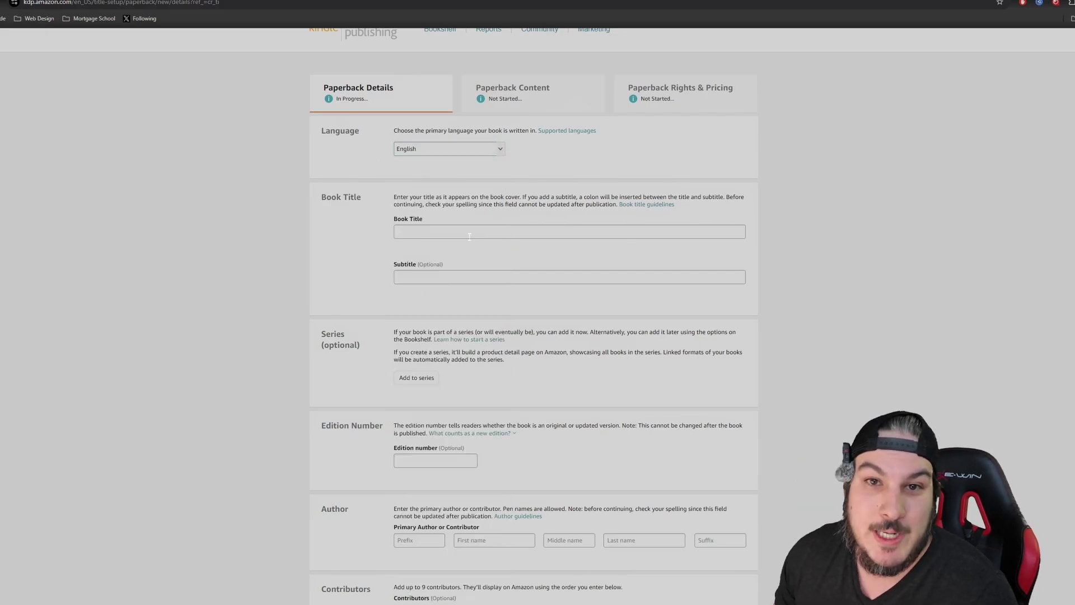
pyautogui.click(502, 232)
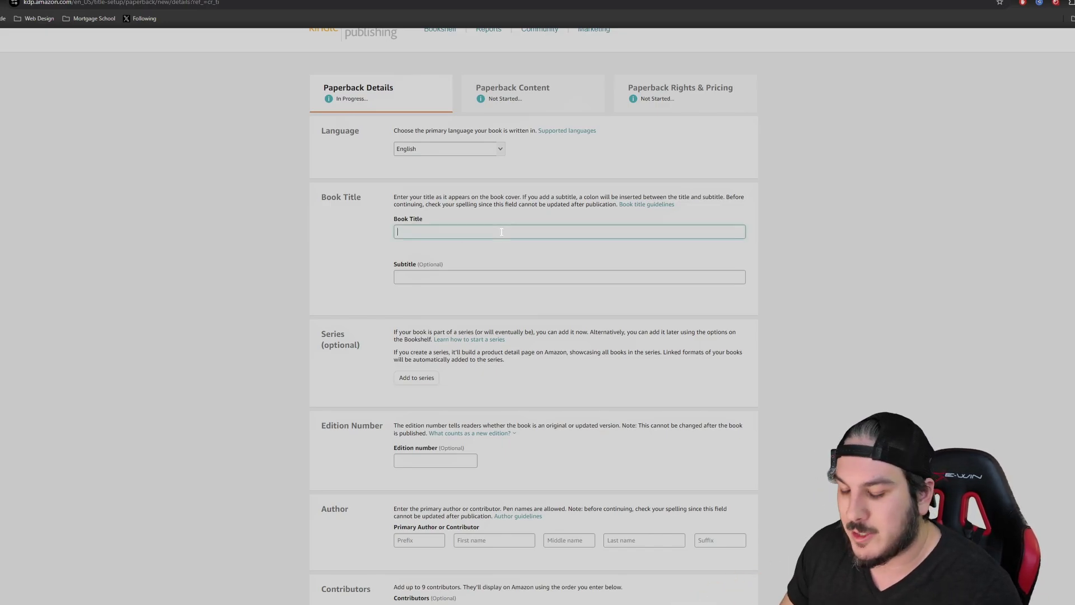
pyautogui.write('Everyday')
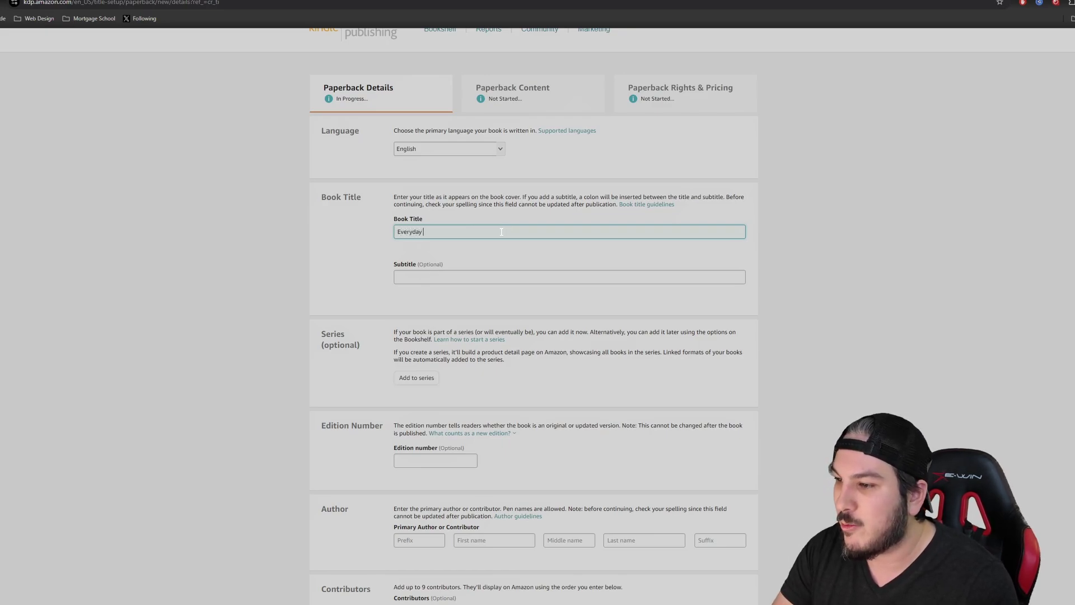
pyautogui.write(' Work')
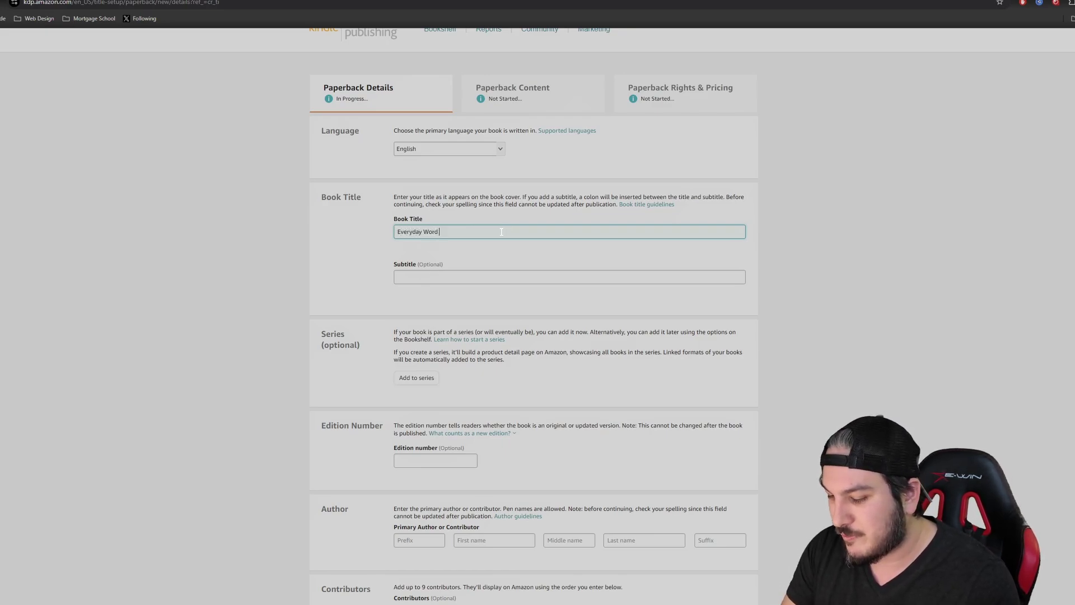
pyautogui.write(' Search')
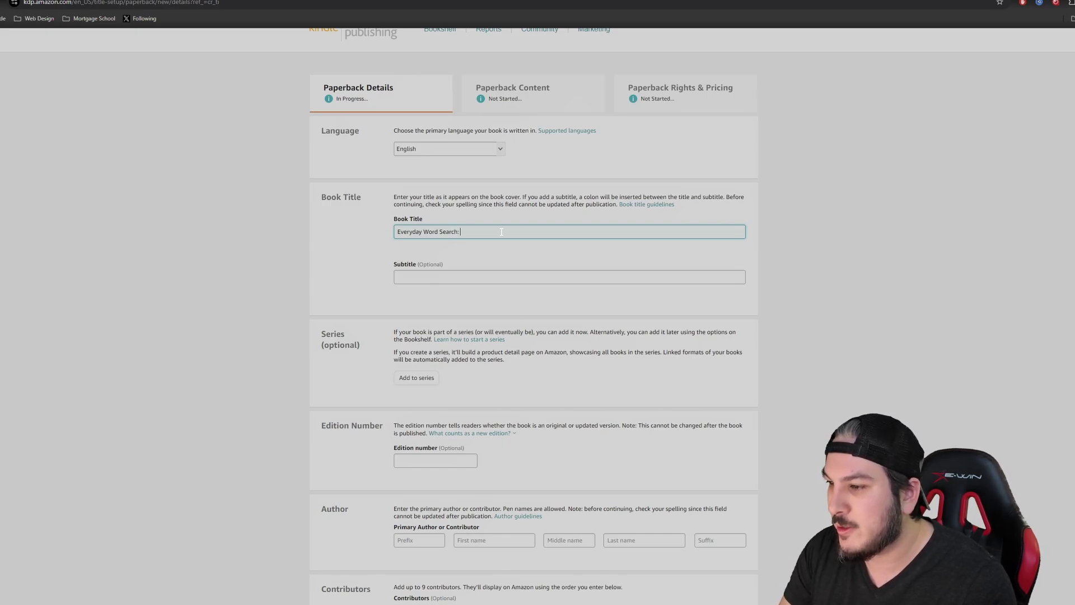
pyautogui.write(': SEa')
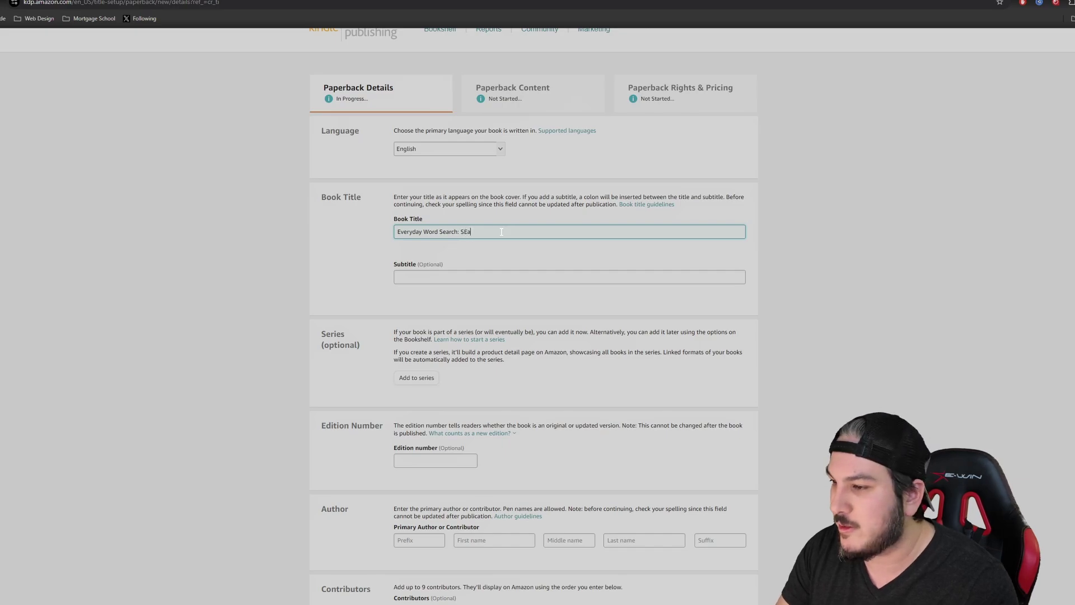
pyautogui.press('BackSpace')
pyautogui.press('BackSpace')
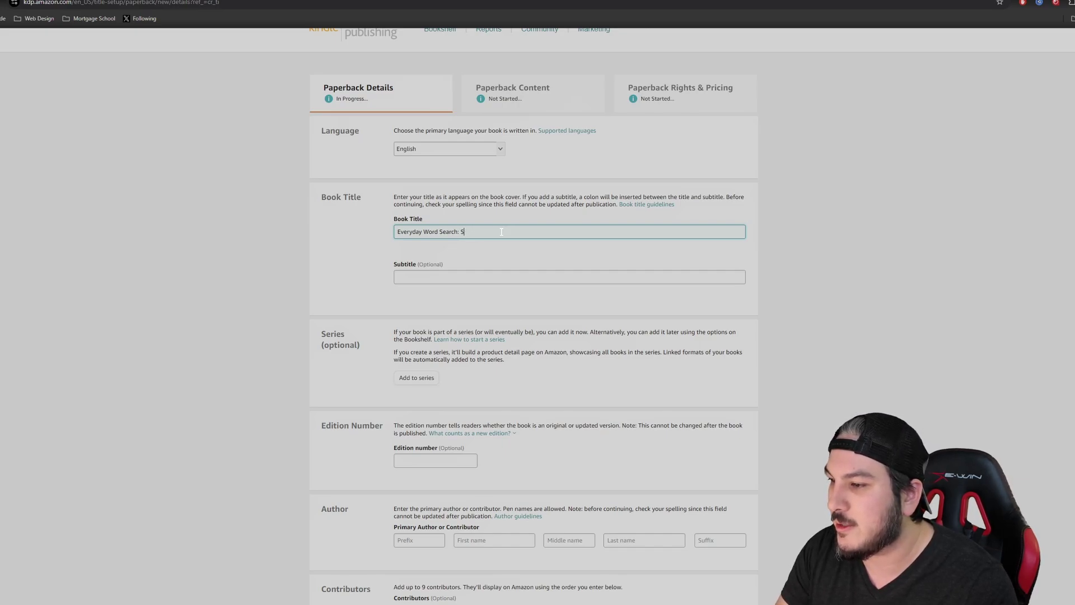
pyautogui.write('easono')
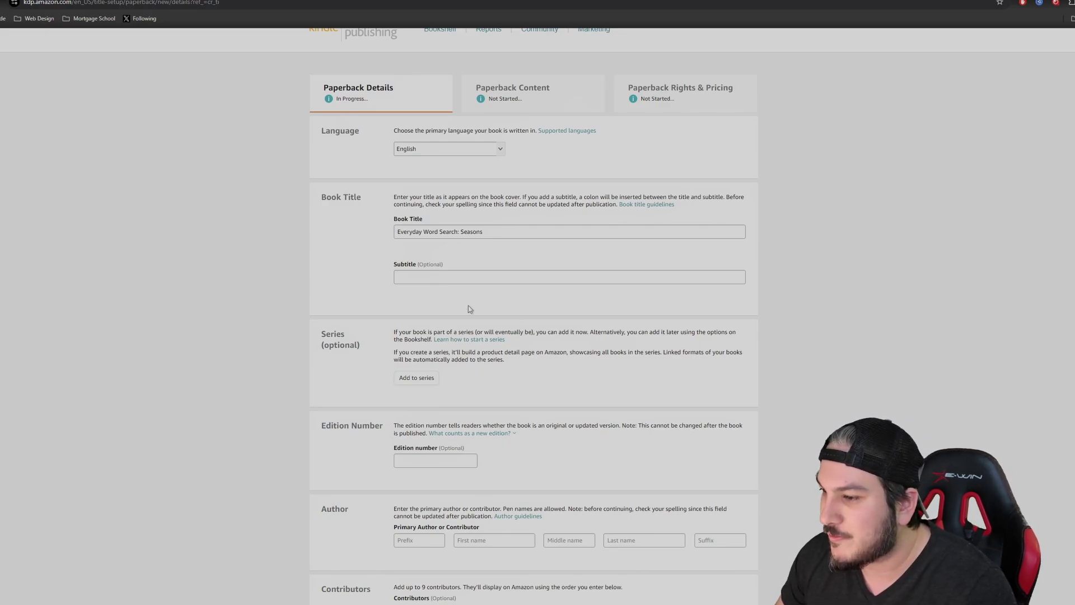
# Enter the subtitle "A Year of Puzzles: Word Searches Inspired by Spring, Summer, Fall, and Winter VOL 2".
pyautogui.click(434, 275)
pyautogui.write('A Year of Puzzles: Word Searches Inspired by Spring, Summer, Fall, and Winter')
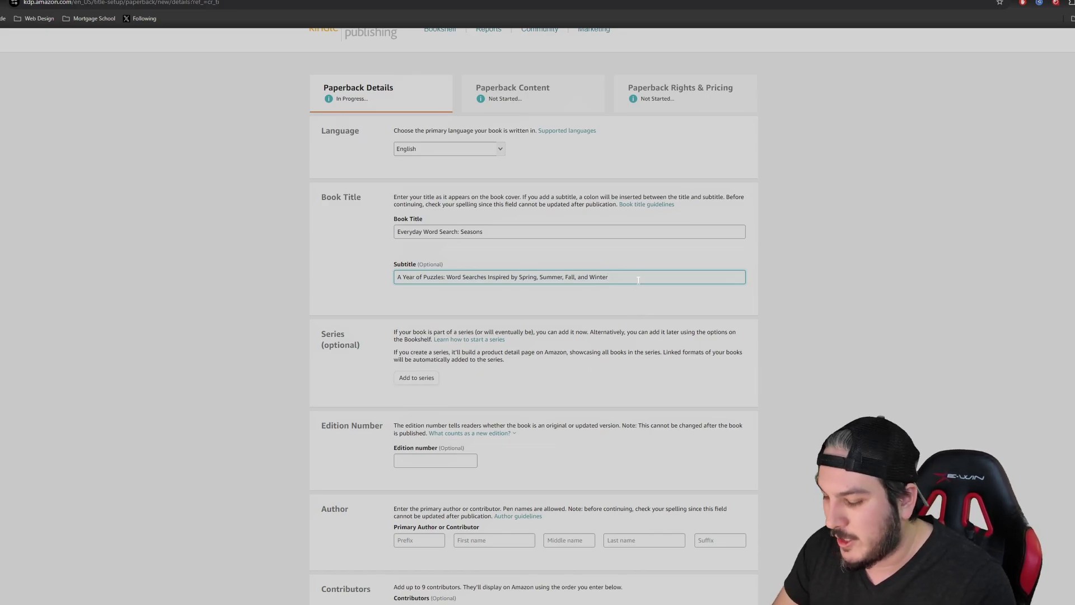
pyautogui.write('V')
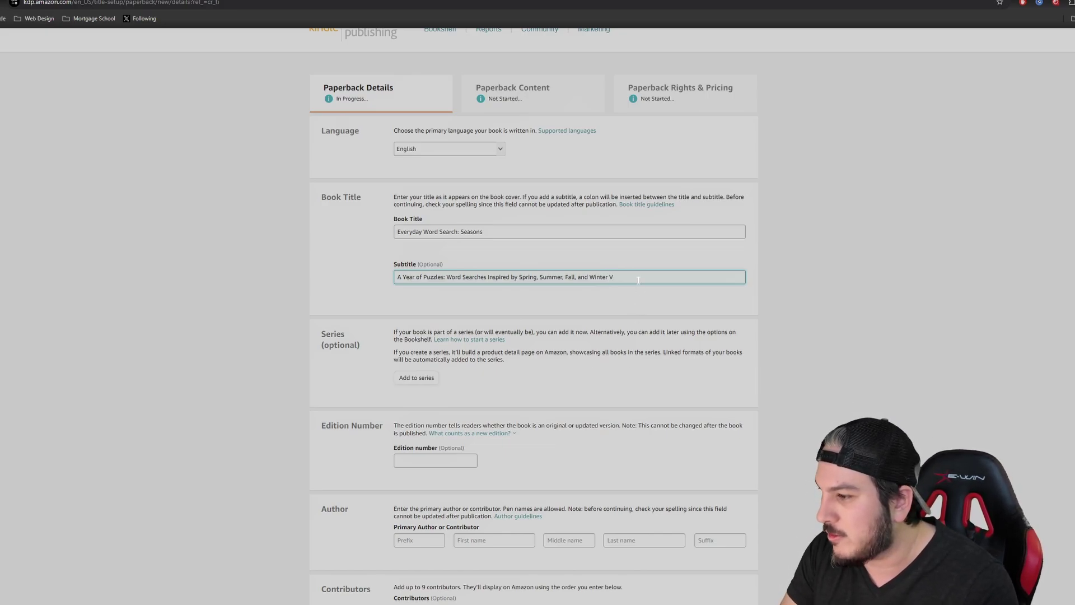
pyautogui.write('OL 2')
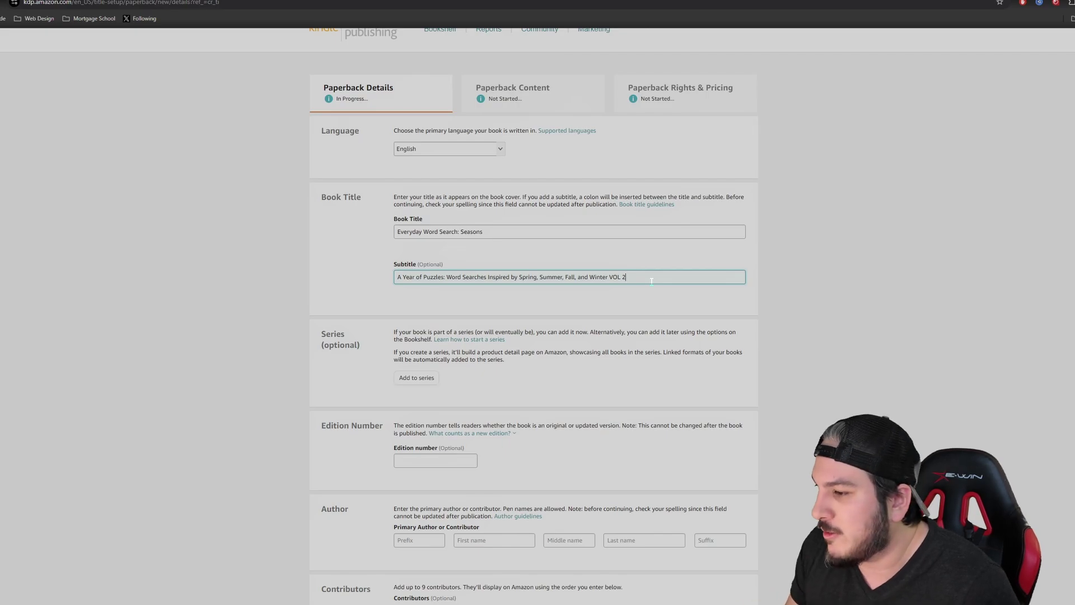
# Leave the edition number blank and fill in the primary author's first and last name.
pyautogui.scroll(-3, 644, 286)
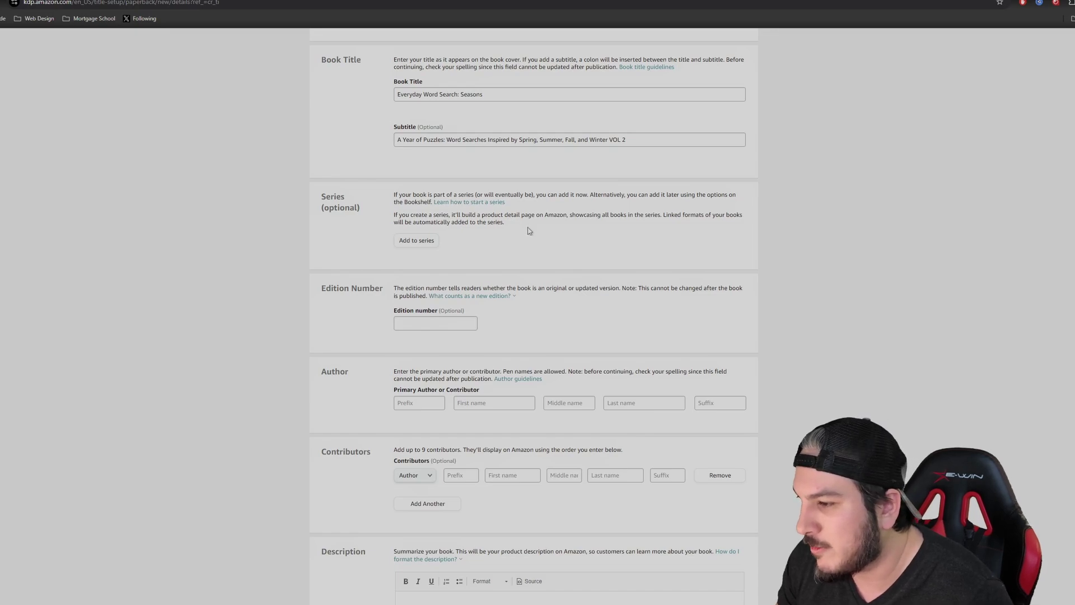
pyautogui.scroll(-1, 445, 238)
pyautogui.scroll(2, 446, 241)
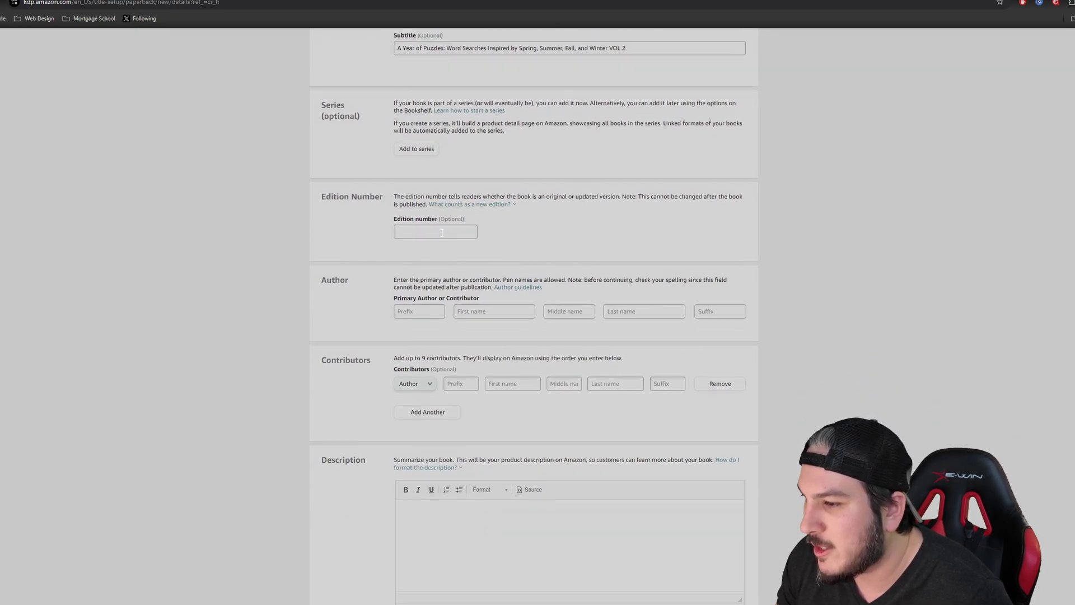
pyautogui.click(444, 232)
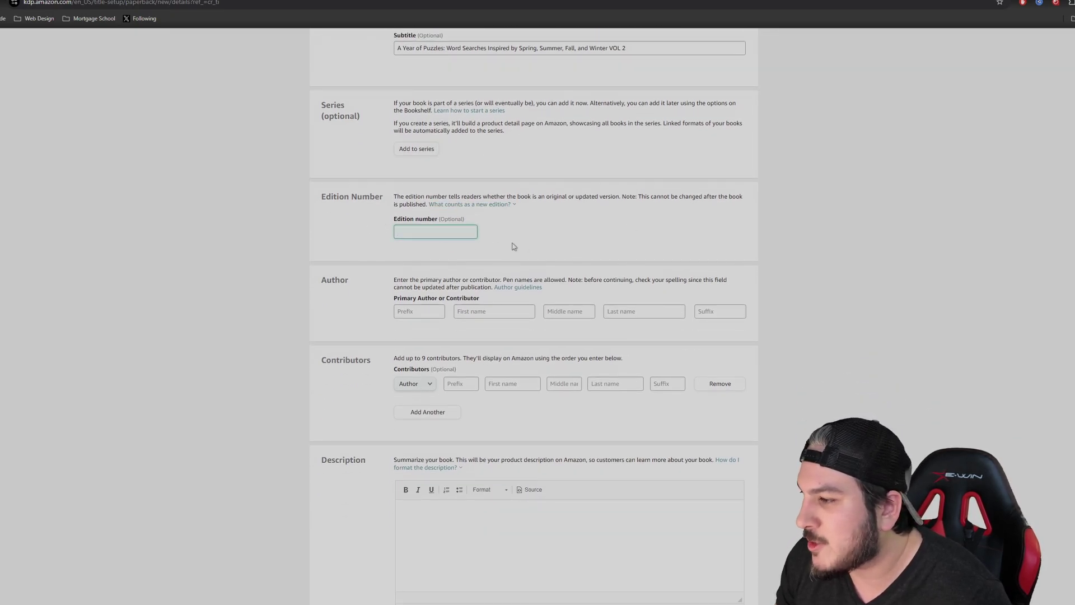
pyautogui.click(638, 223)
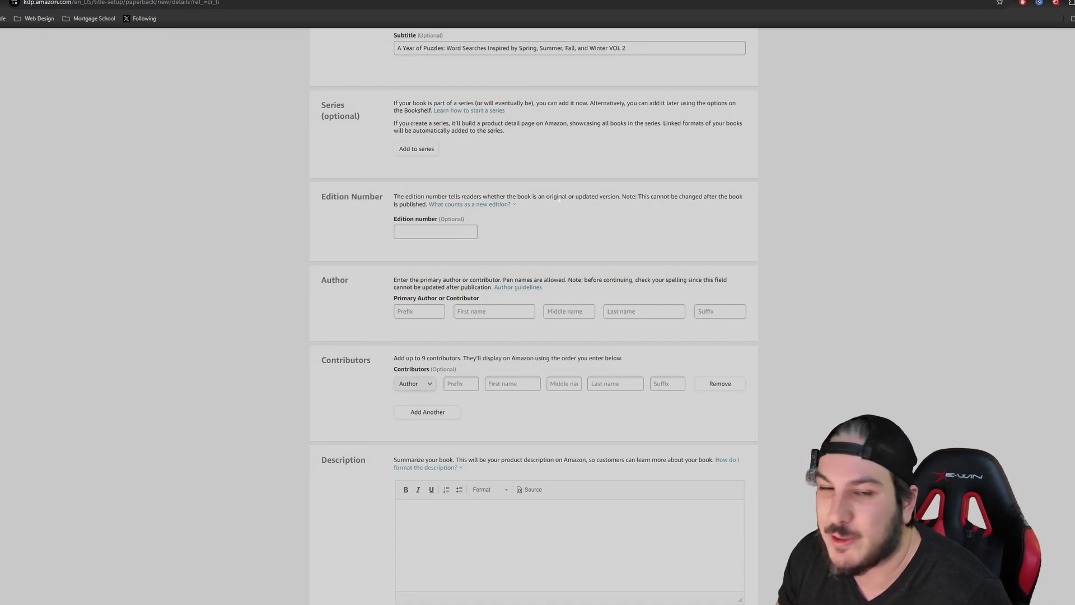
pyautogui.click(476, 231)
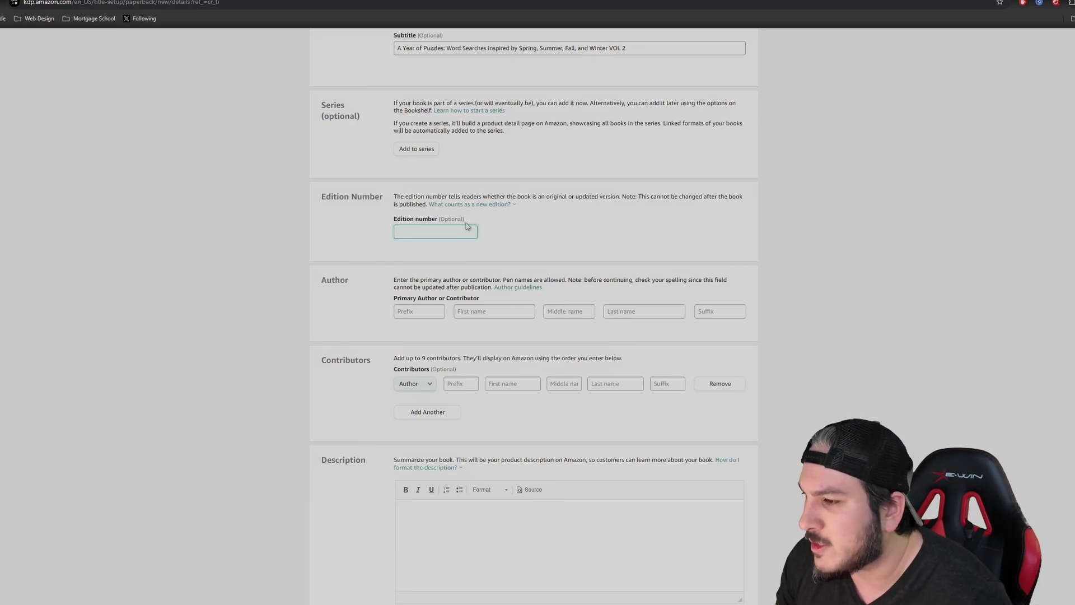
pyautogui.scroll(-2, 521, 233)
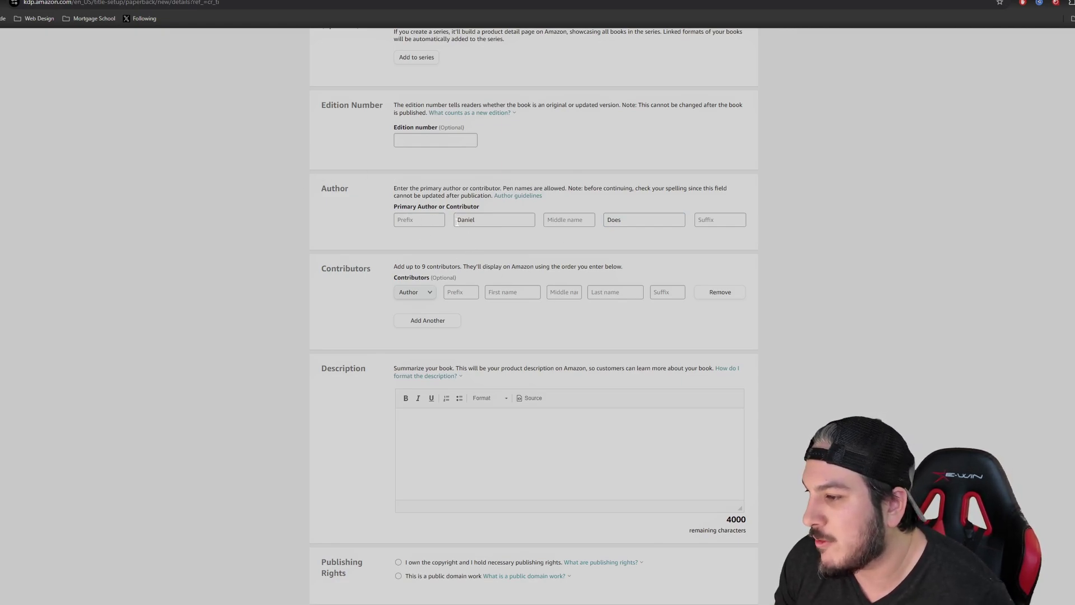
# Paste the prepared book description about 100 seasonal word search puzzles and read it through.
pyautogui.scroll(-2, 451, 286)
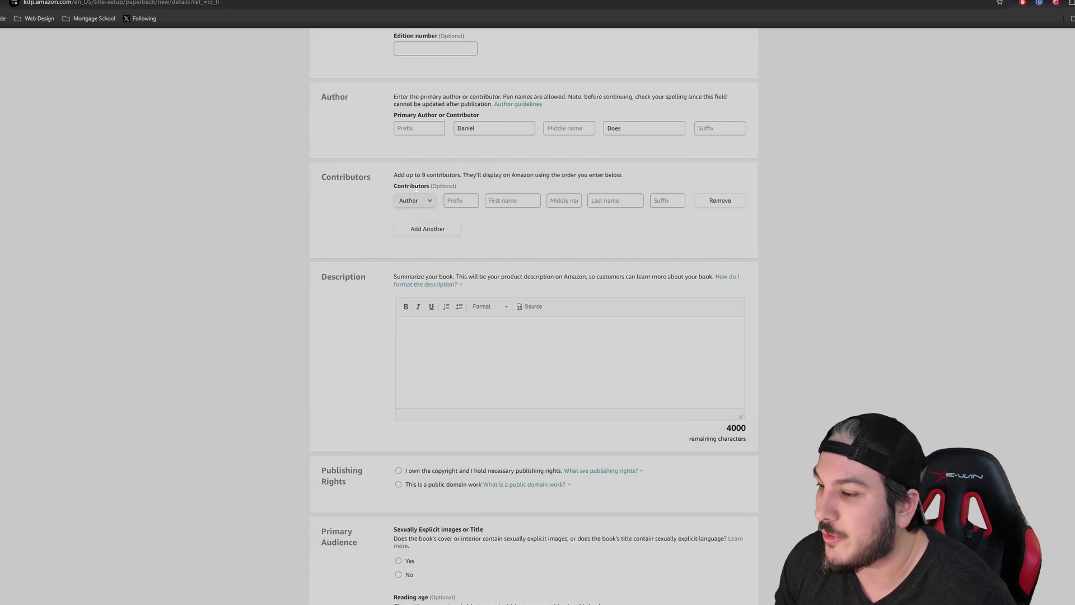
pyautogui.scroll(-2, 202, 242)
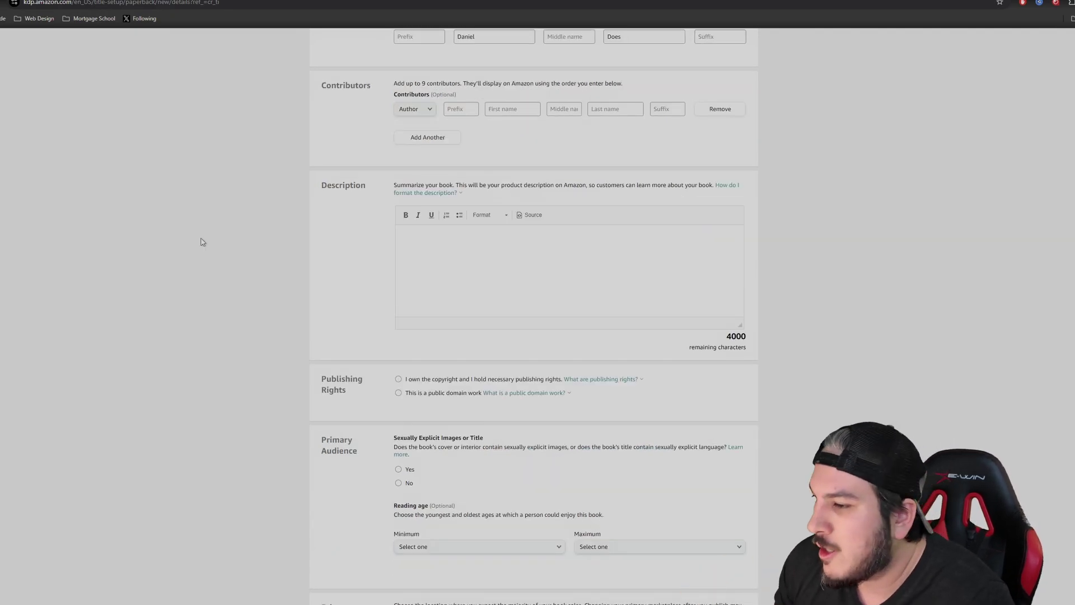
pyautogui.click(441, 254)
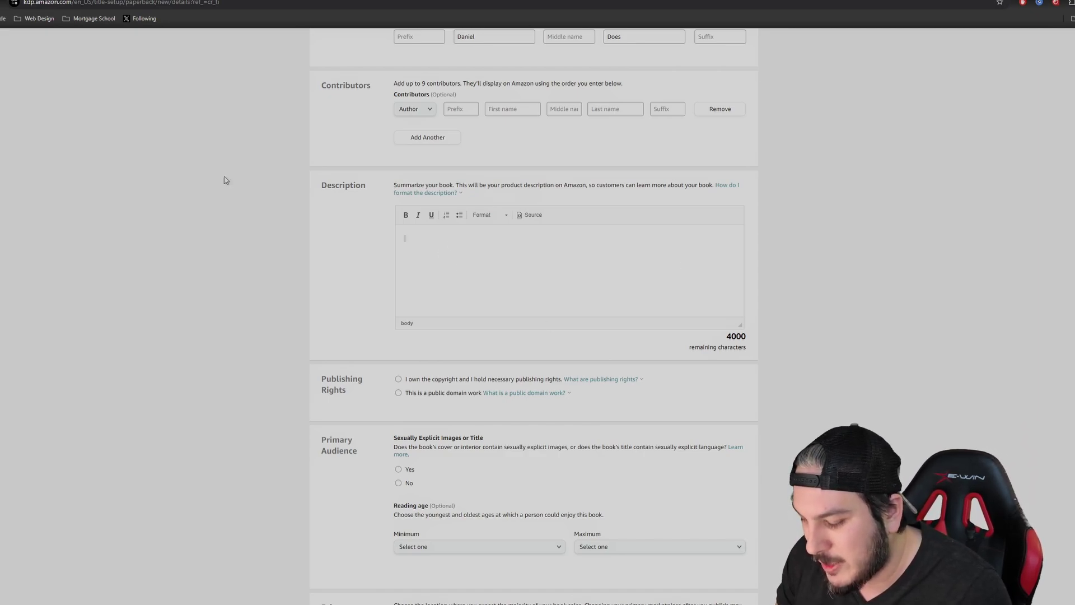
pyautogui.hotkey('ctrl', 'v')
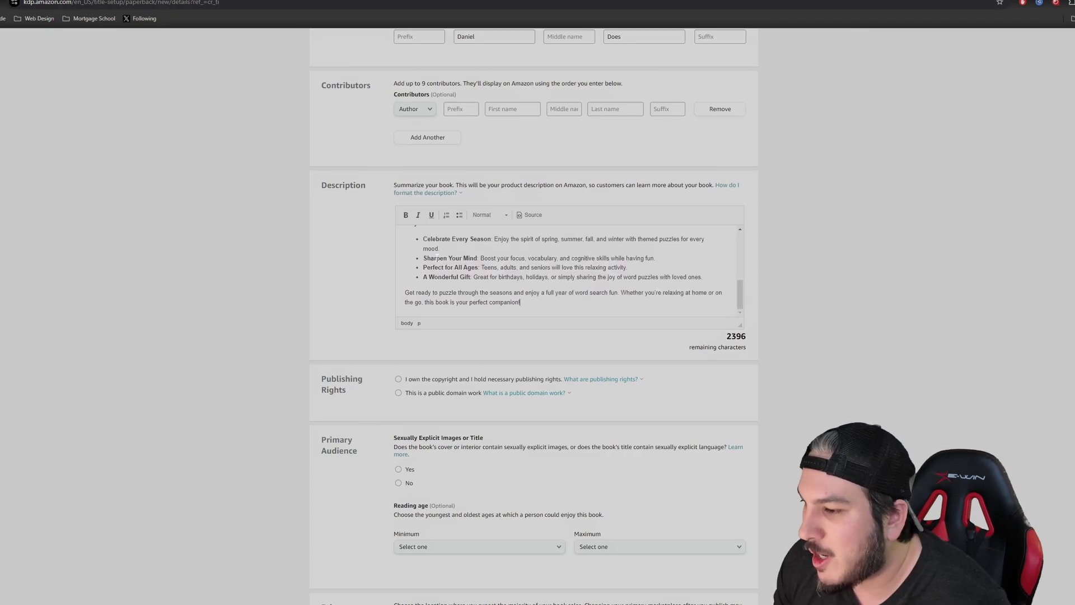
pyautogui.scroll(6, 444, 273)
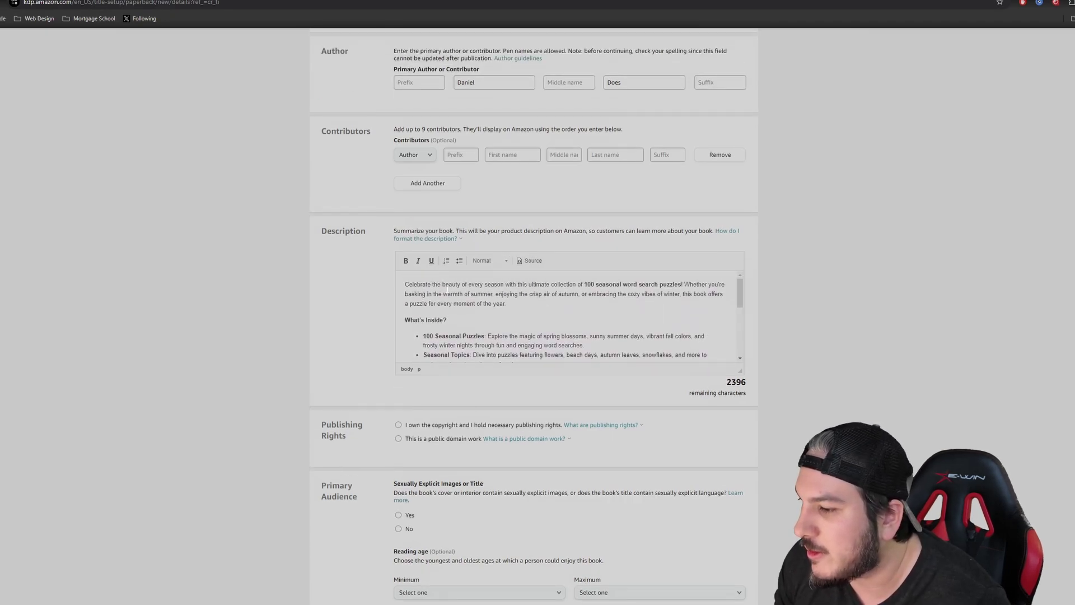
pyautogui.scroll(-2, 451, 306)
# Declare ownership of the copyright and publishing rights, and answer No to sexually explicit images or title.
pyautogui.scroll(-2, 452, 307)
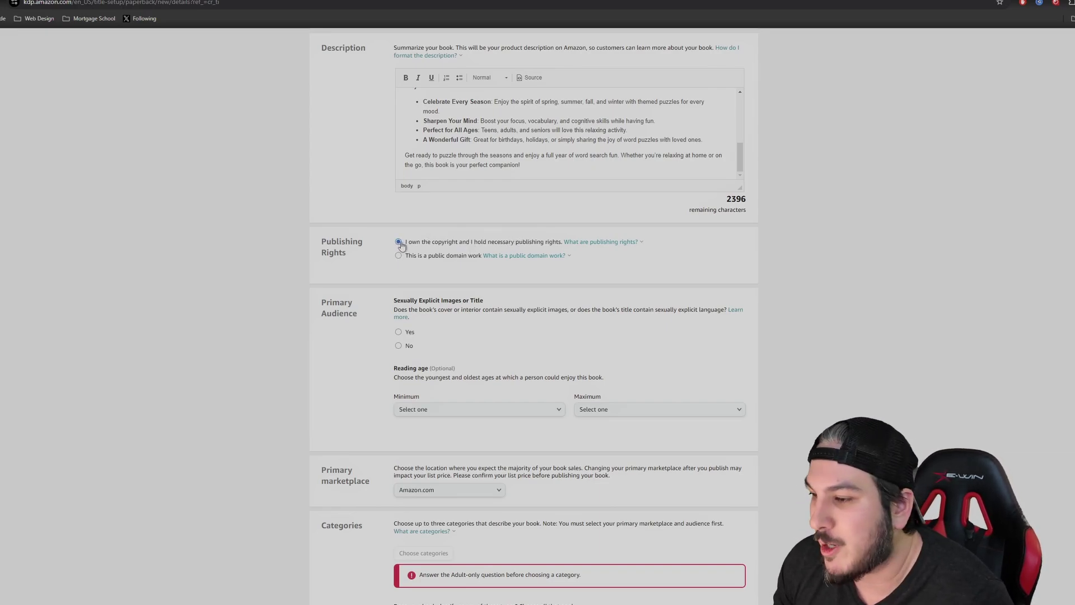
pyautogui.scroll(-2, 380, 288)
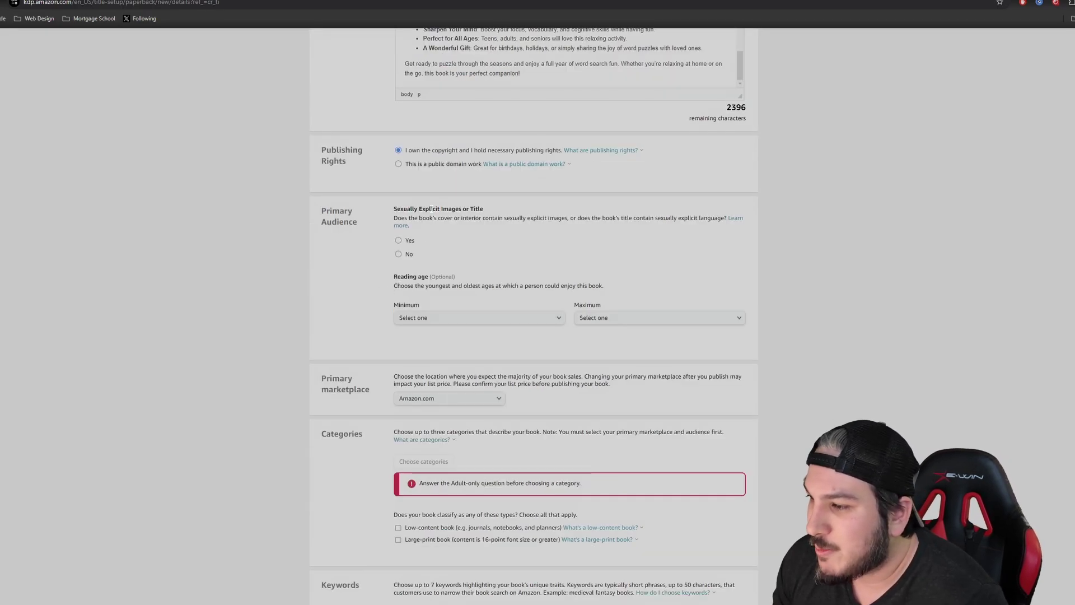
pyautogui.click(409, 257)
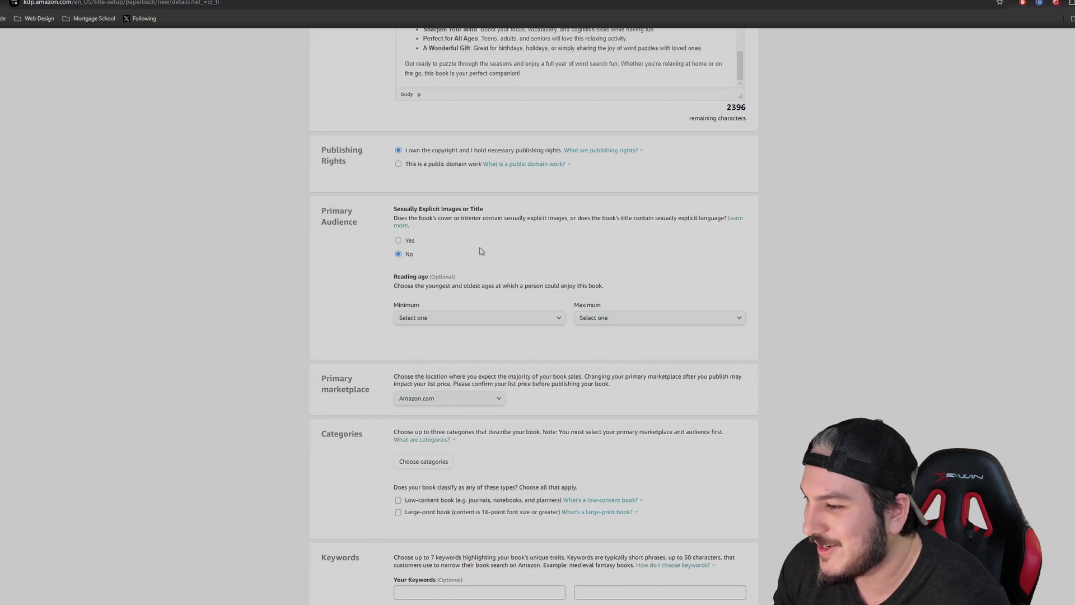
# Read the KDP help guidance on reading-age ranges for children's and young adult categories, and compare it with the optional Reading age setting.
pyautogui.scroll(-1, 458, 230)
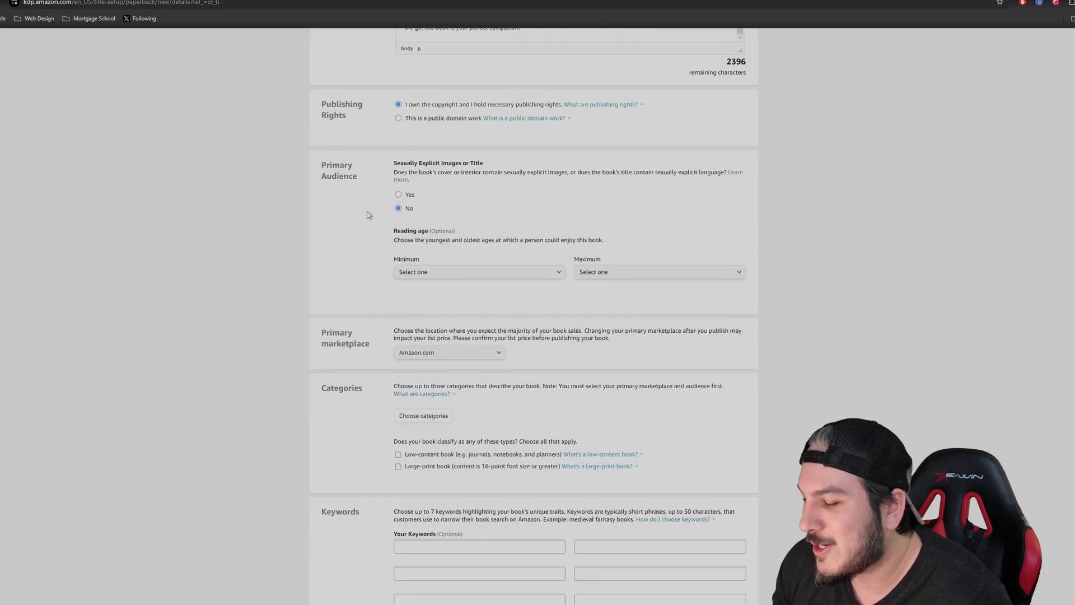
pyautogui.scroll(-1, 336, 191)
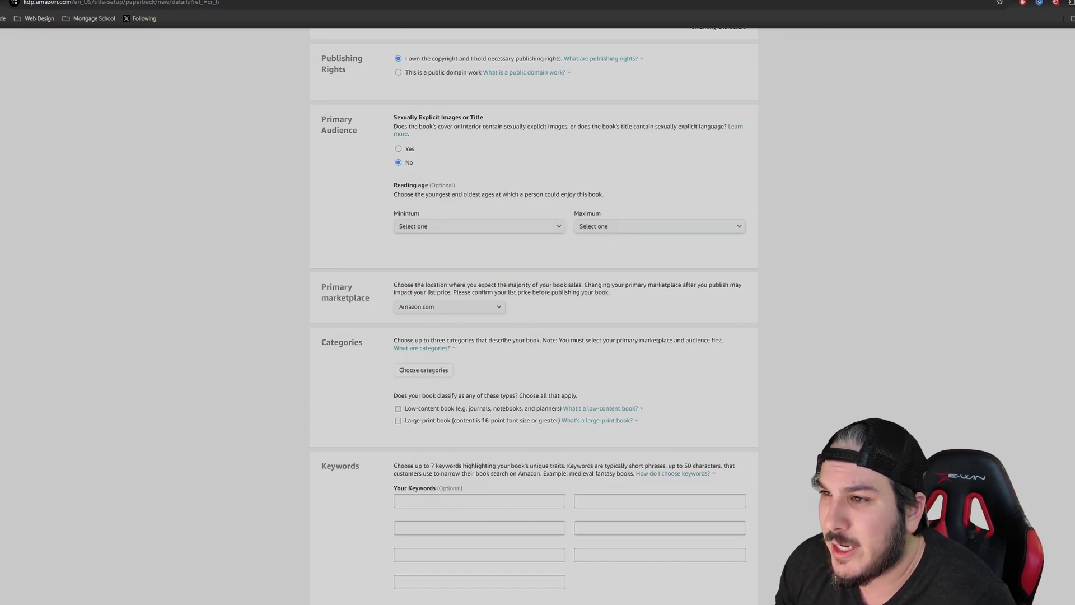
pyautogui.hotkey('ctrl', 'Tab')
pyautogui.scroll(-2, 282, 235)
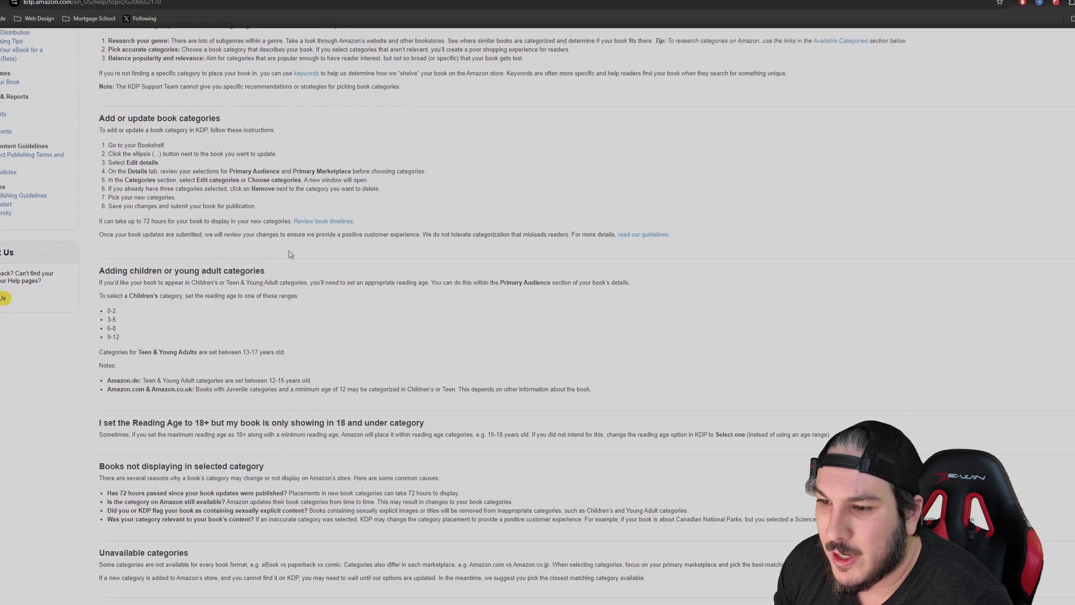
pyautogui.moveTo(98, 228); pyautogui.dragTo(210, 310)
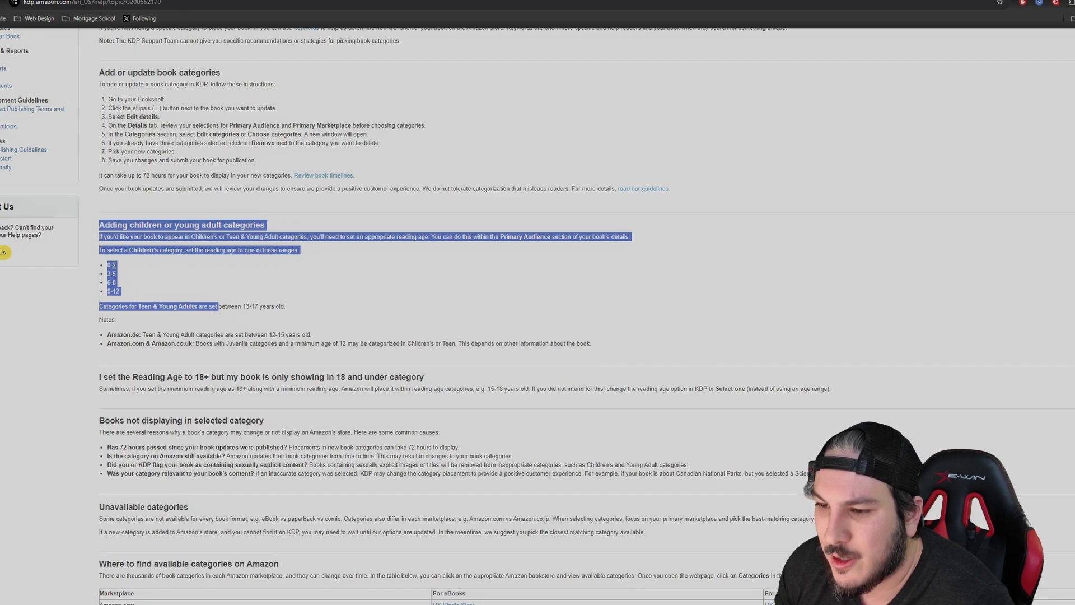
pyautogui.click(110, 274)
pyautogui.click(118, 284)
pyautogui.moveTo(112, 268); pyautogui.dragTo(302, 296)
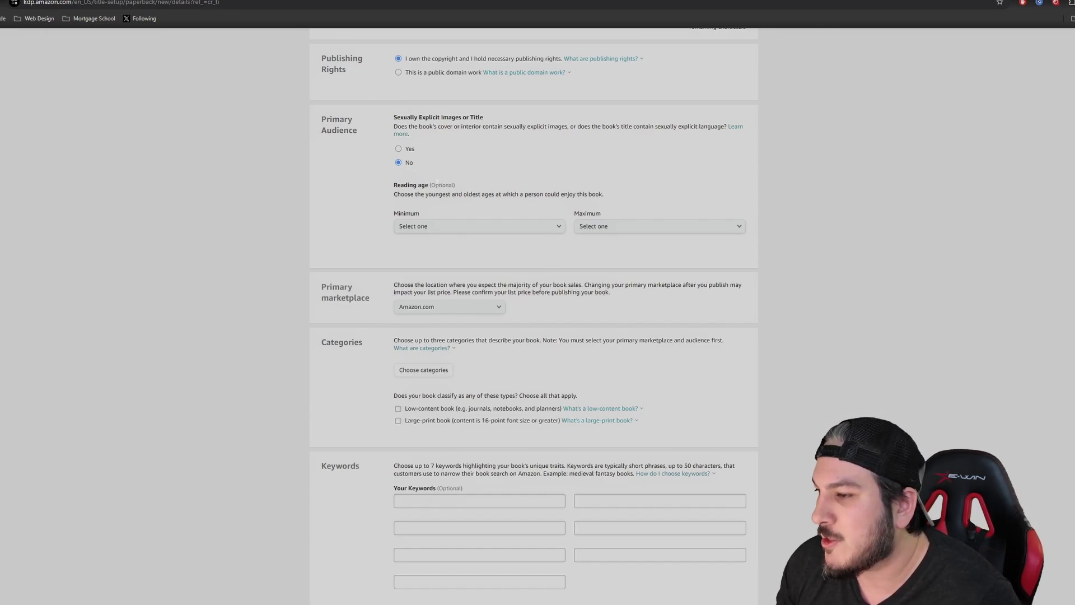
pyautogui.moveTo(437, 183); pyautogui.dragTo(457, 188)
# Review the available primary marketplaces and keep Amazon.com selected.
pyautogui.scroll(-2, 351, 246)
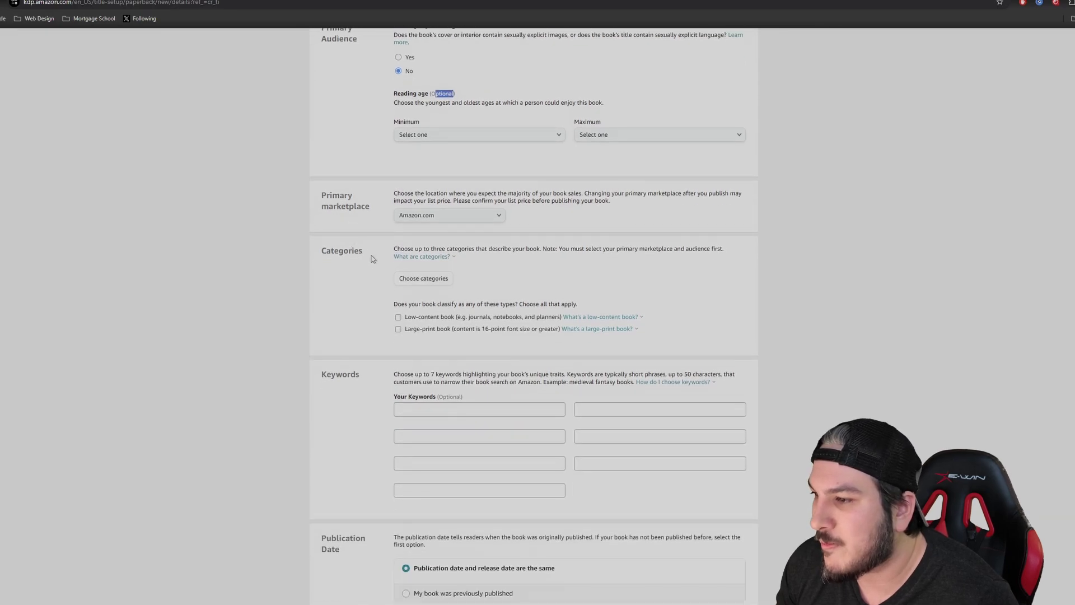
pyautogui.scroll(1, 388, 182)
pyautogui.scroll(-1, 378, 199)
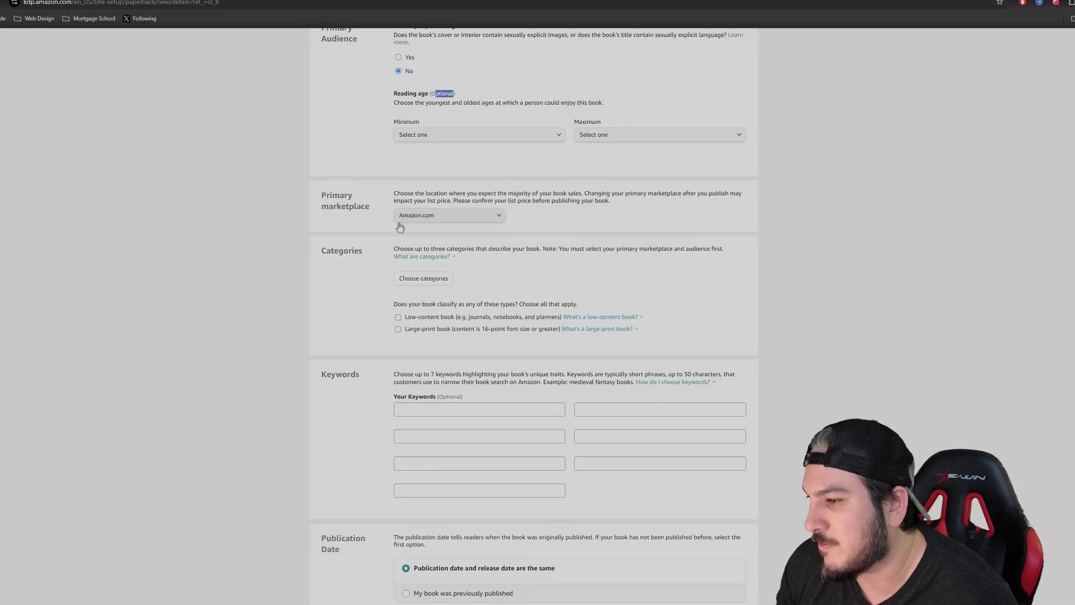
pyautogui.click(498, 217)
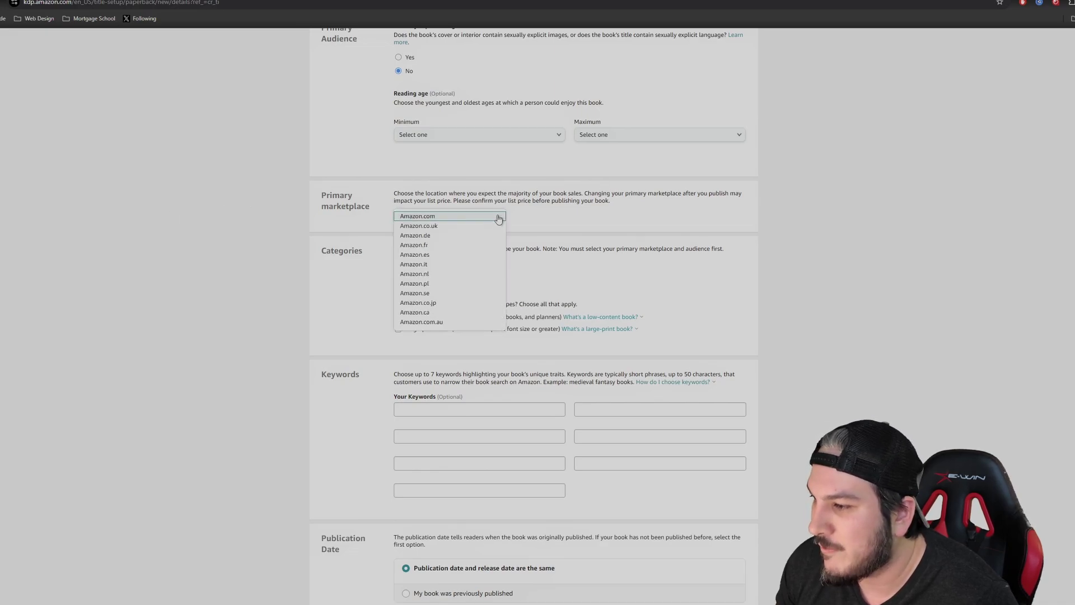
pyautogui.click(498, 218)
pyautogui.click(497, 217)
pyautogui.click(557, 212)
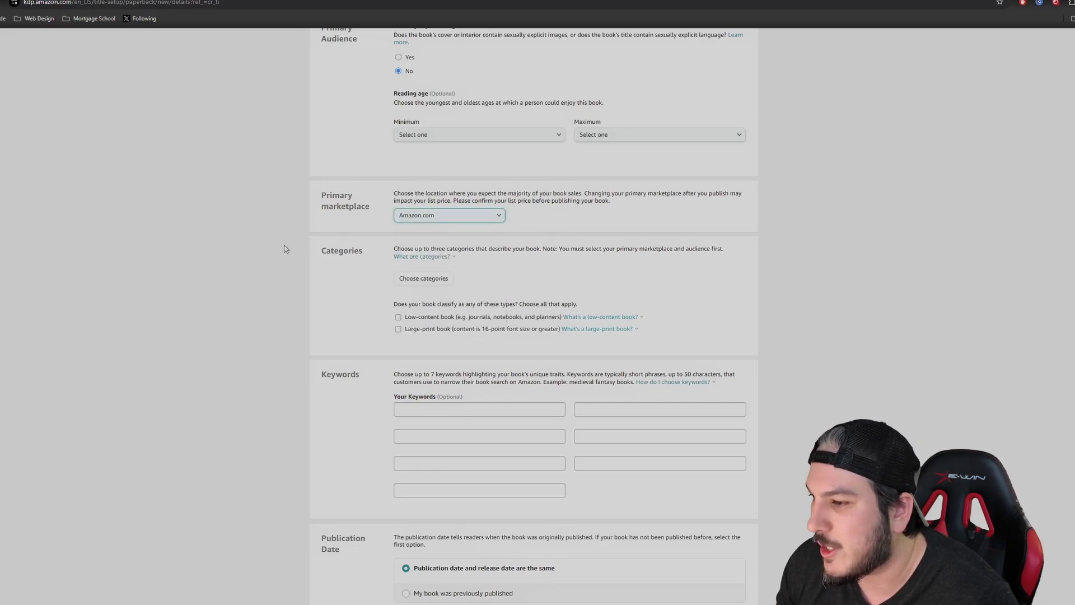
# Choose the book's category as Humor & Entertainment with the subcategory Puzzles & Games.
pyautogui.scroll(-1, 286, 249)
pyautogui.click(431, 233)
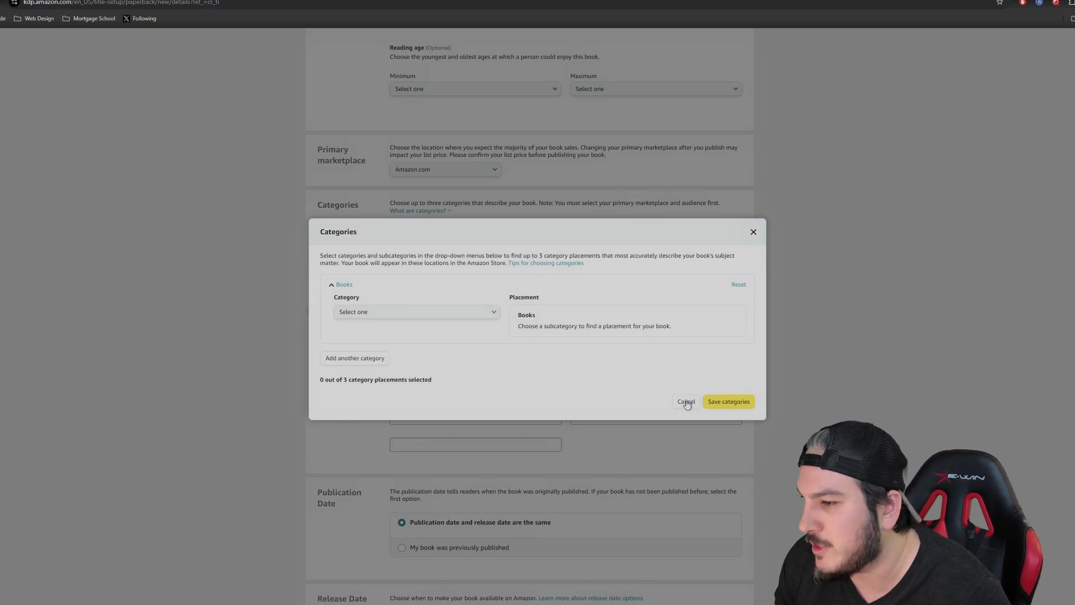
pyautogui.click(686, 402)
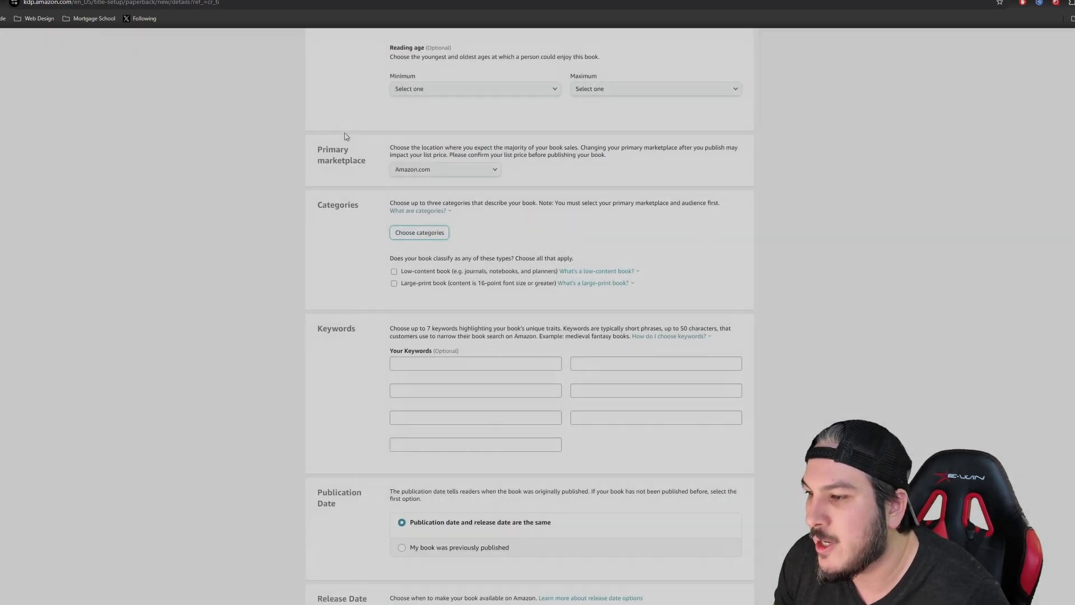
pyautogui.click(435, 236)
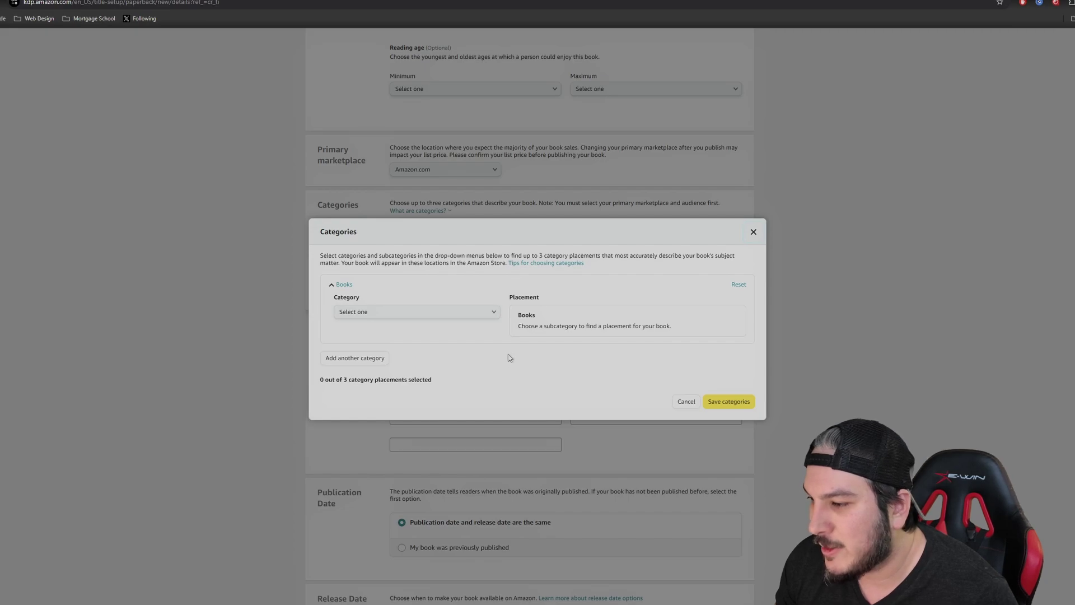
pyautogui.click(495, 312)
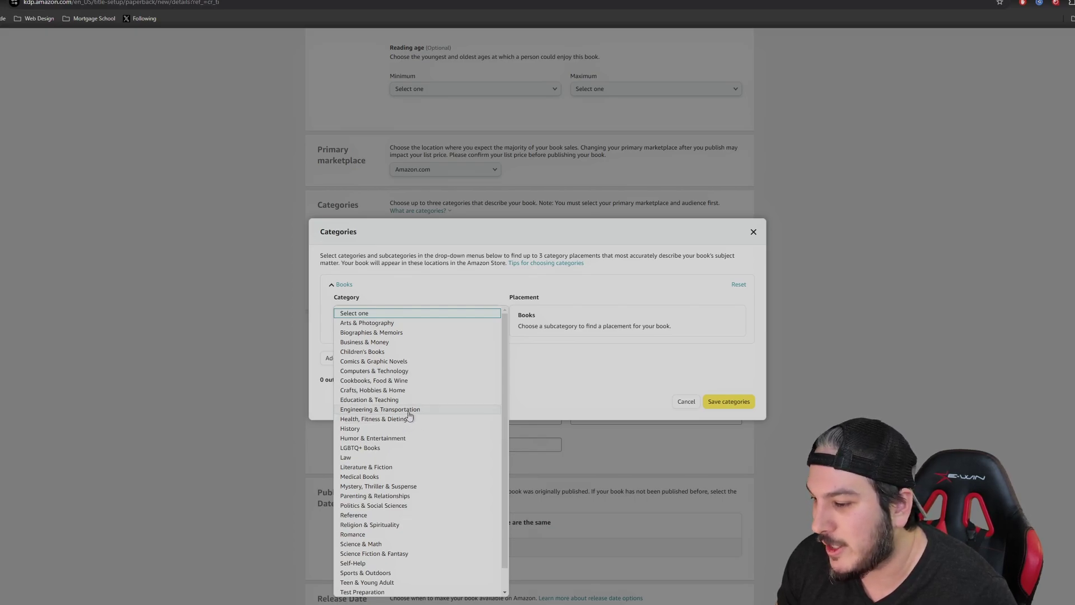
pyautogui.click(399, 439)
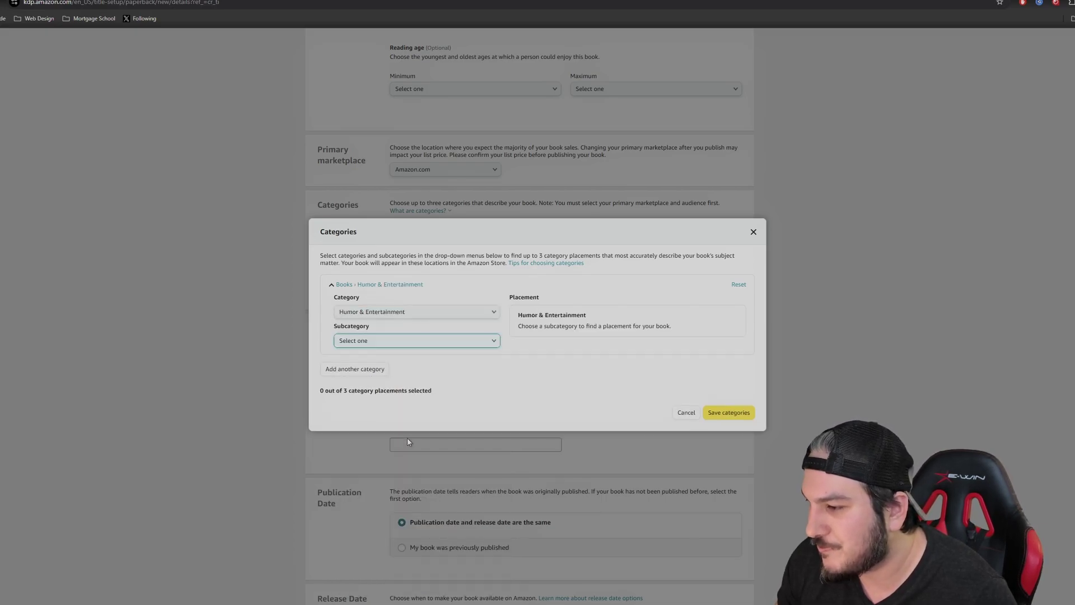
pyautogui.click(425, 343)
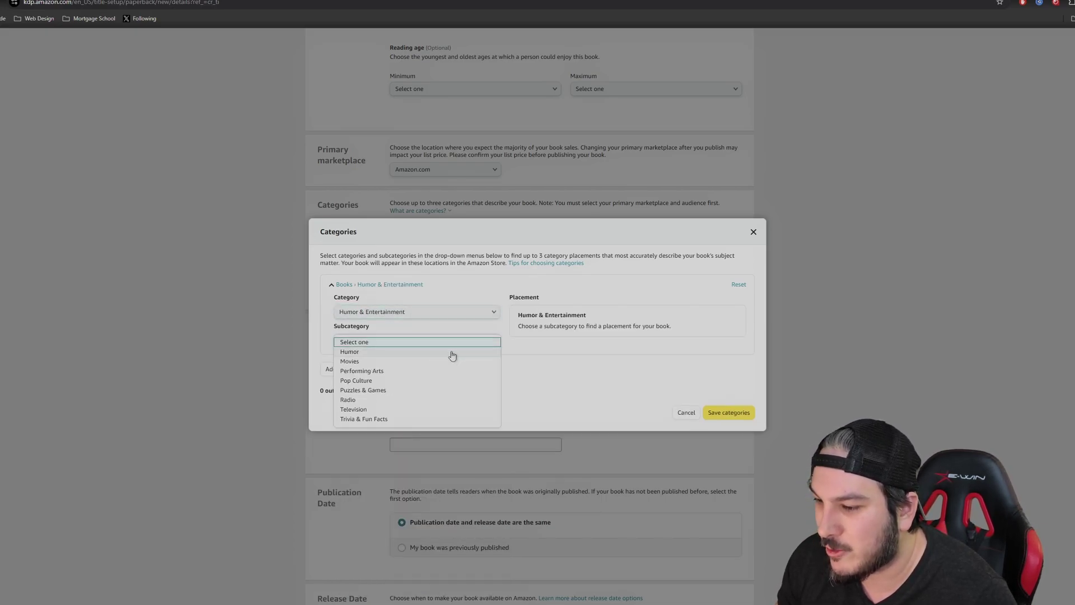
pyautogui.click(396, 392)
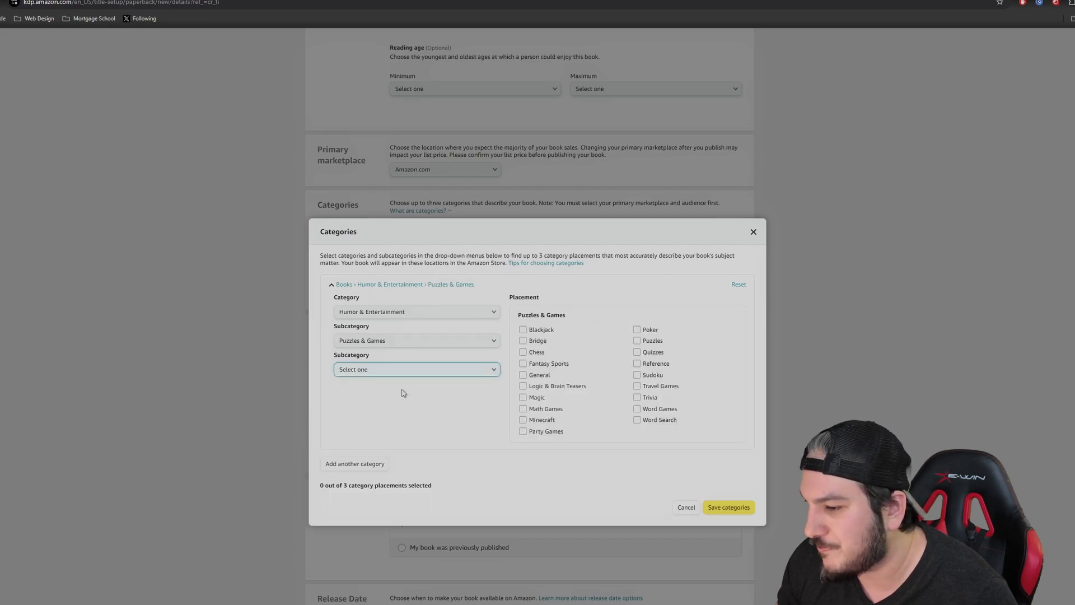
pyautogui.click(429, 372)
pyautogui.click(488, 464)
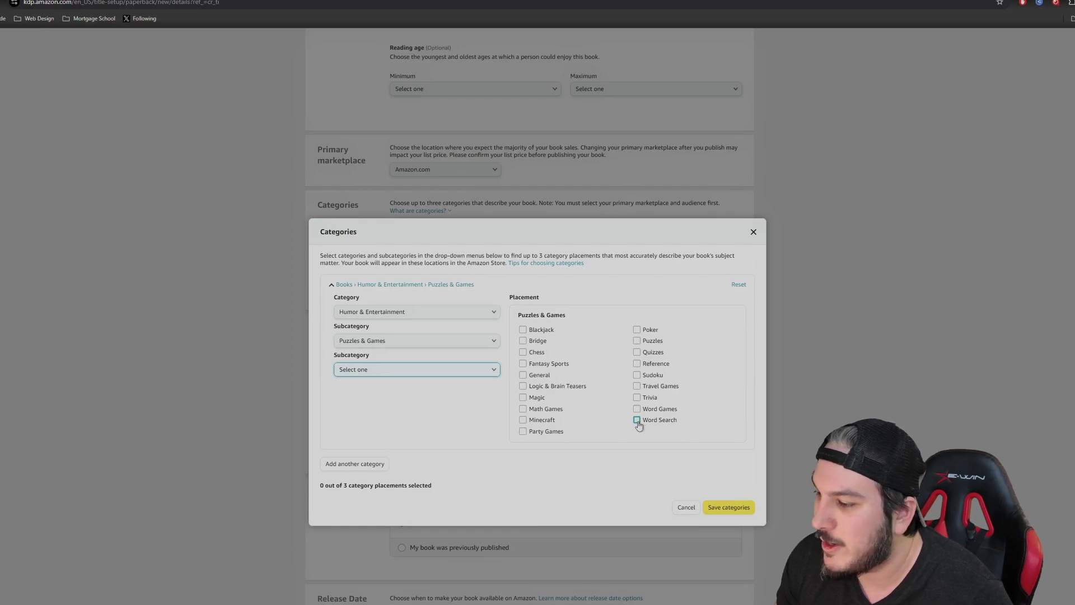
# Select the Word Search, Word Games and Puzzles placements and save the categories.
pyautogui.click(637, 420)
pyautogui.click(637, 409)
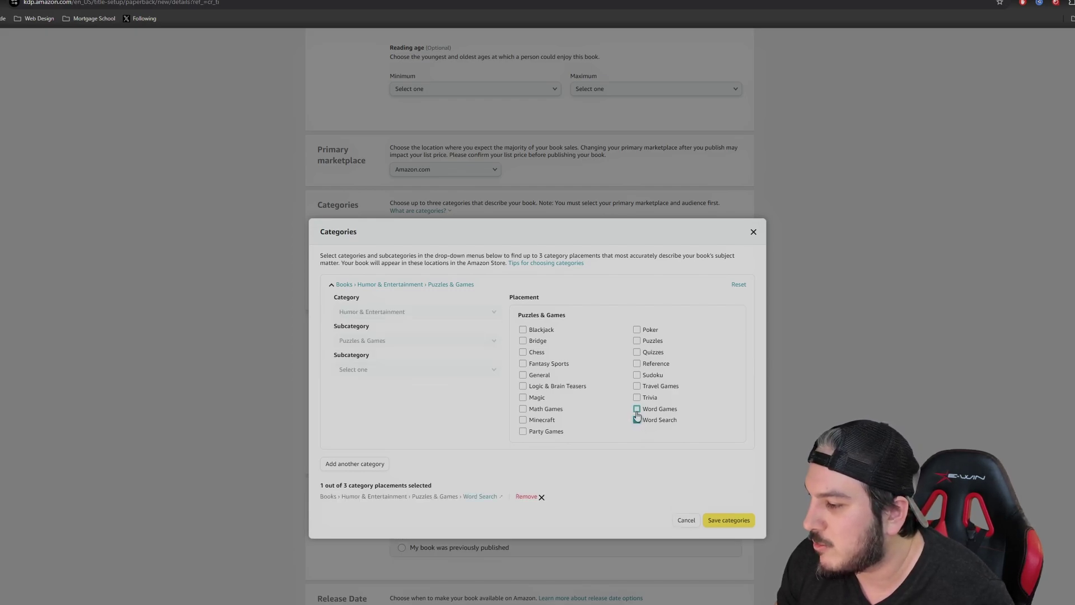
pyautogui.click(637, 341)
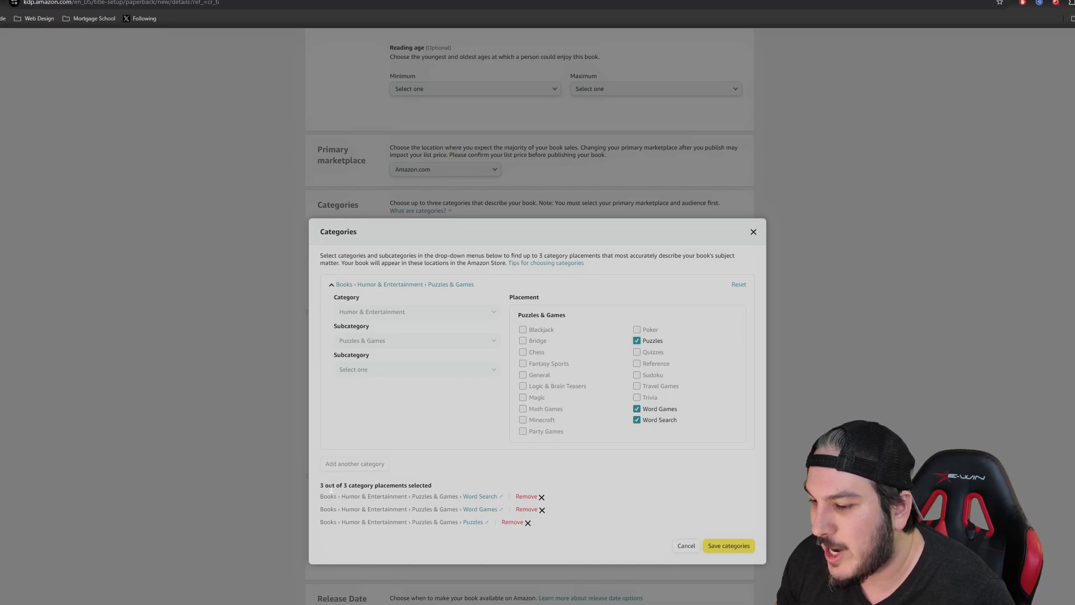
pyautogui.moveTo(320, 485); pyautogui.dragTo(471, 494)
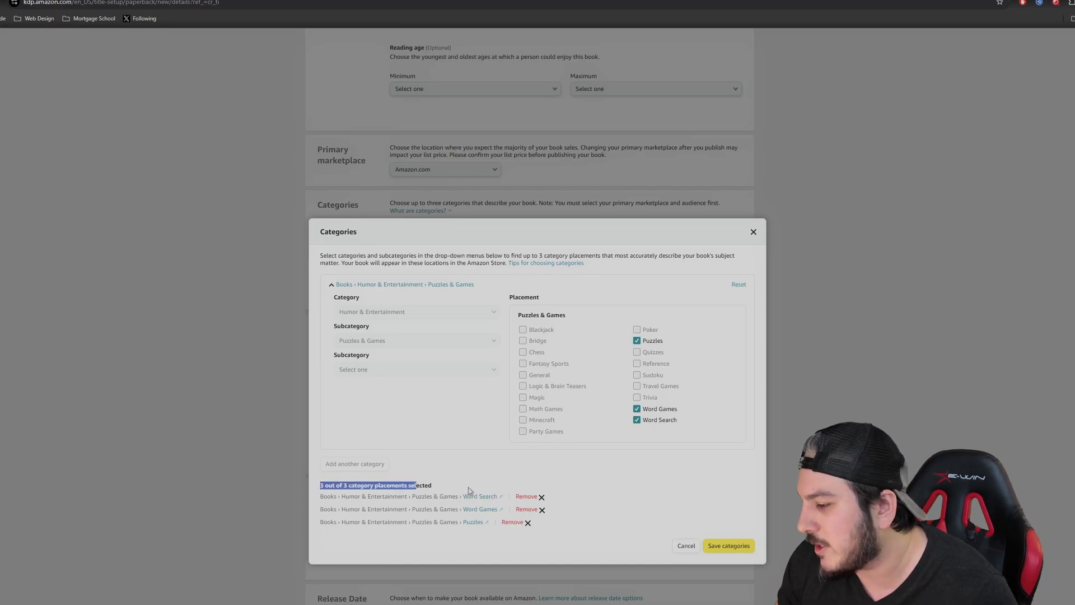
pyautogui.click(738, 546)
# Check the low-content option against the examples on KDP's Low-Content Books help page.
pyautogui.scroll(-2, 564, 520)
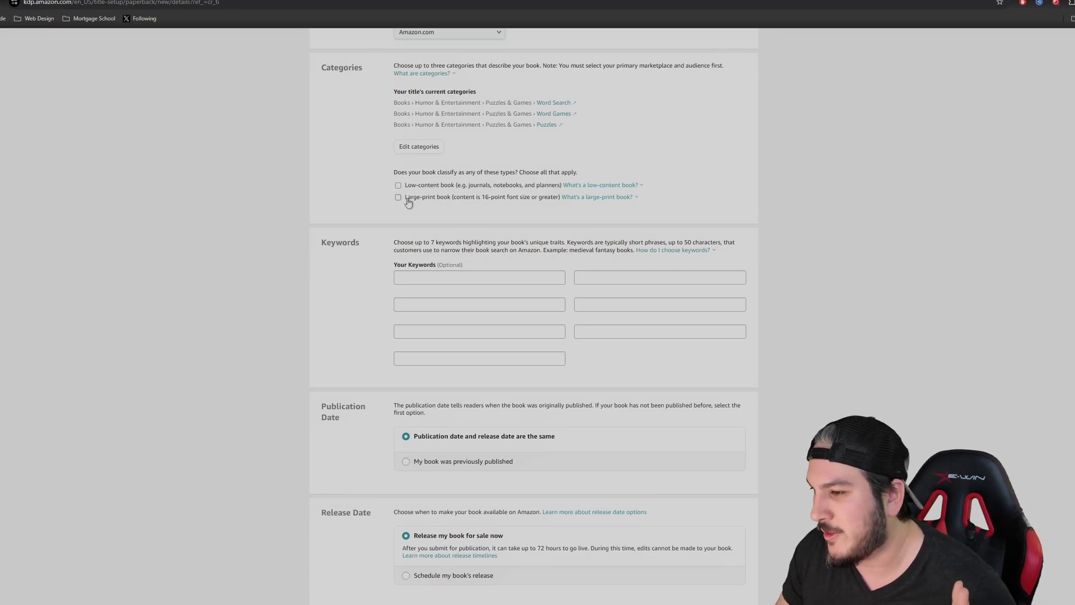
pyautogui.moveTo(411, 186); pyautogui.dragTo(434, 186)
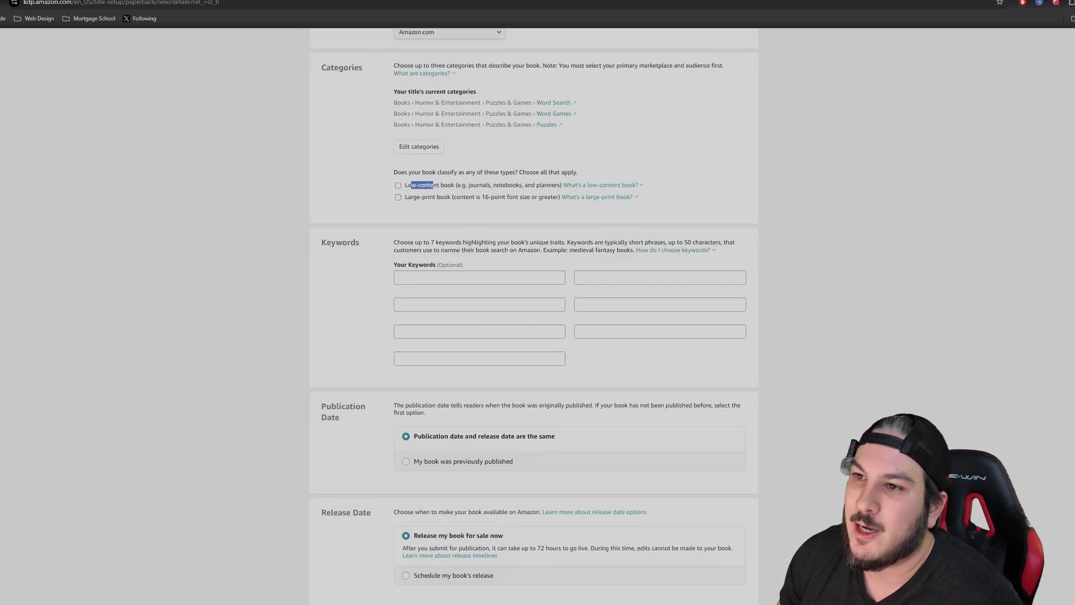
pyautogui.click(153, 1)
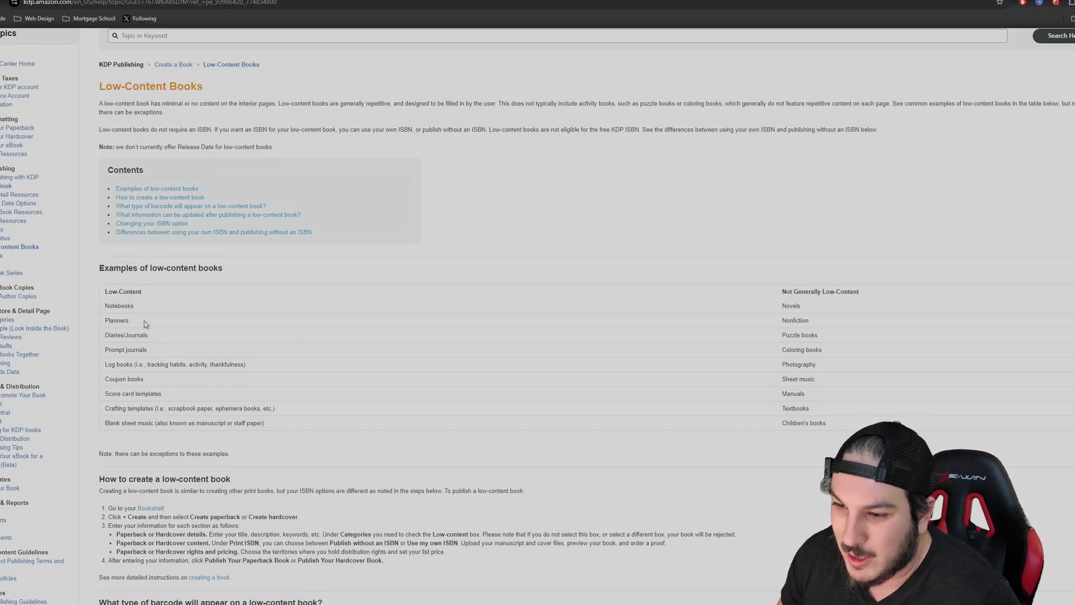
pyautogui.moveTo(121, 335); pyautogui.dragTo(140, 393)
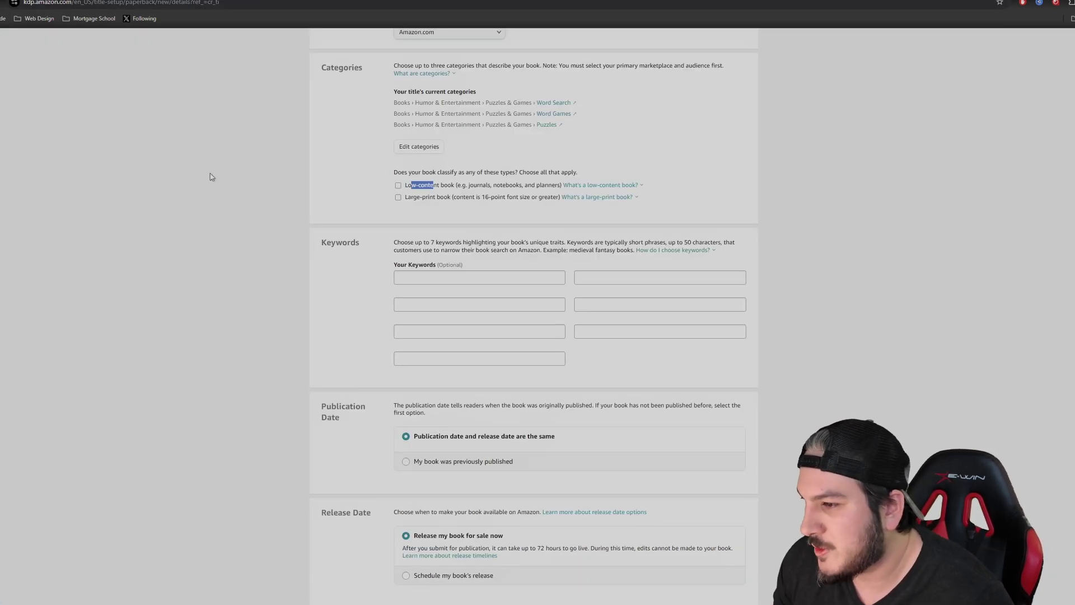
# Classify the book as large-print, leaving the low-content option unselected.
pyautogui.click(402, 200)
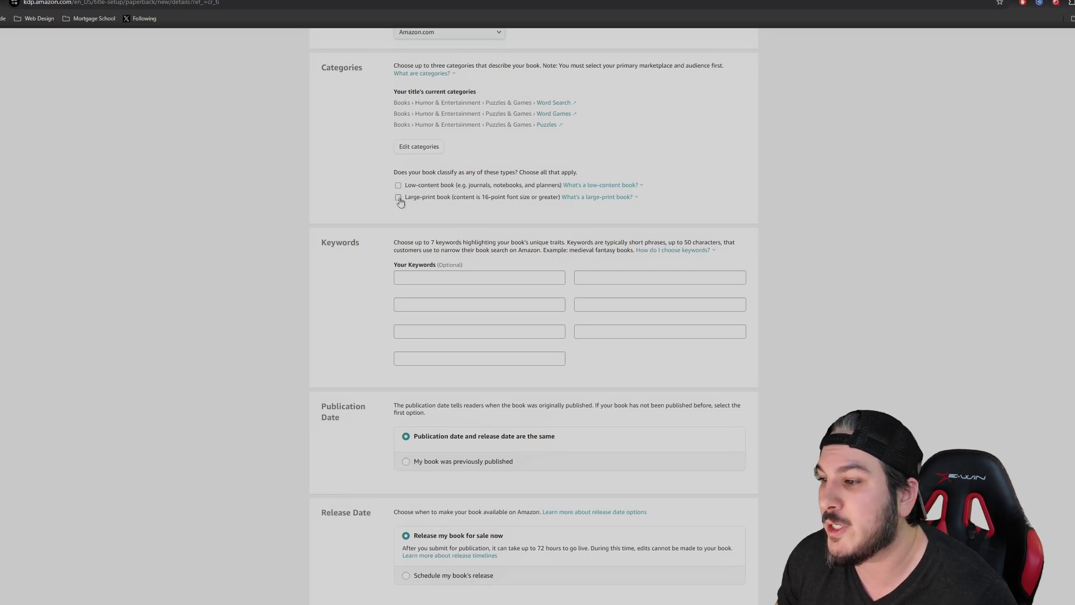
pyautogui.click(399, 200)
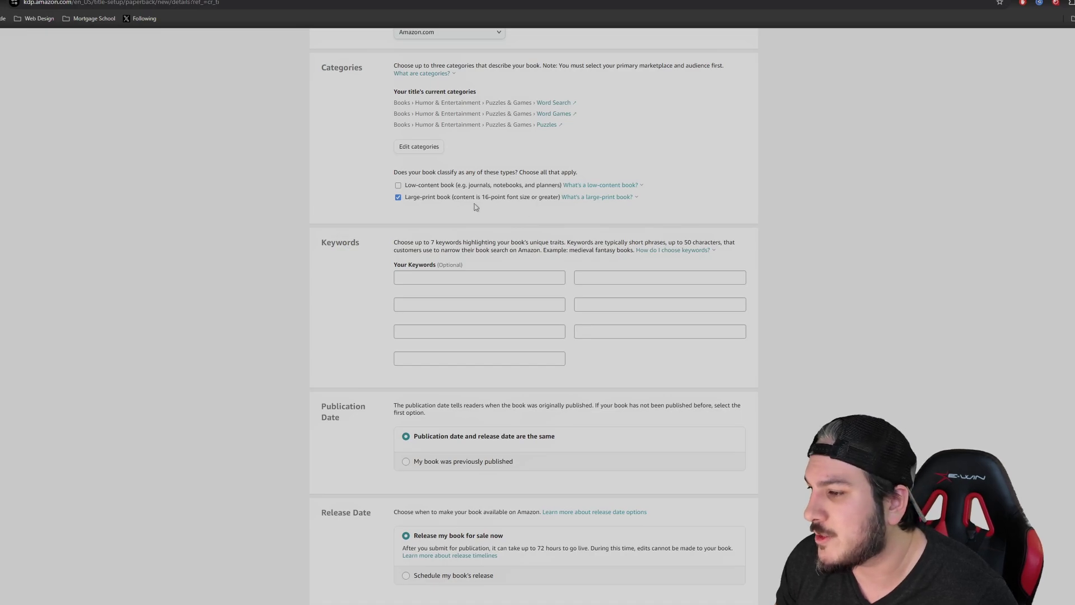
pyautogui.moveTo(463, 197); pyautogui.dragTo(499, 203)
pyautogui.click(427, 201)
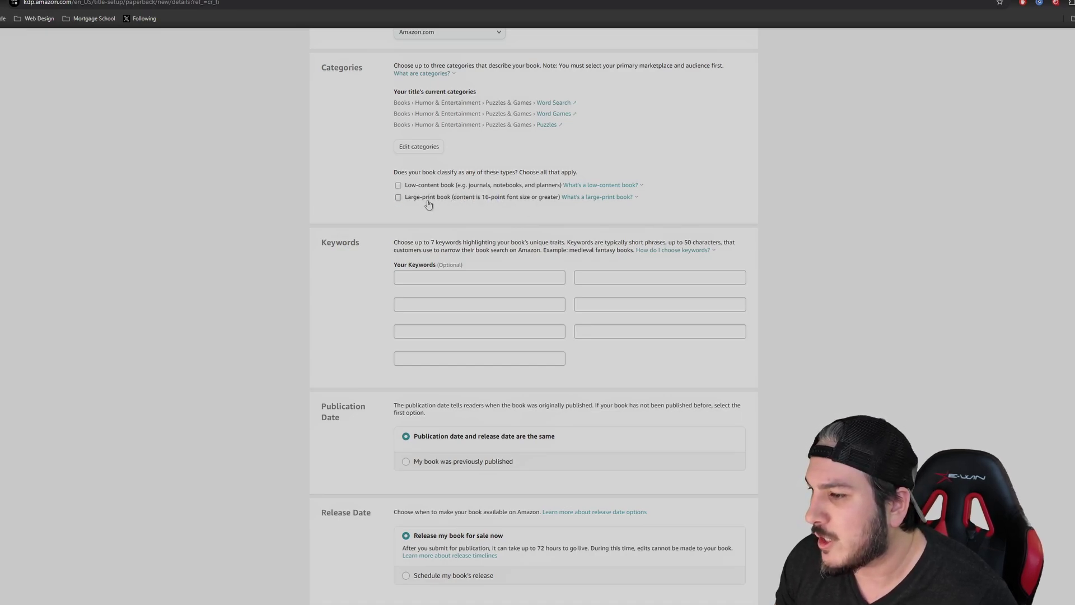
pyautogui.click(399, 198)
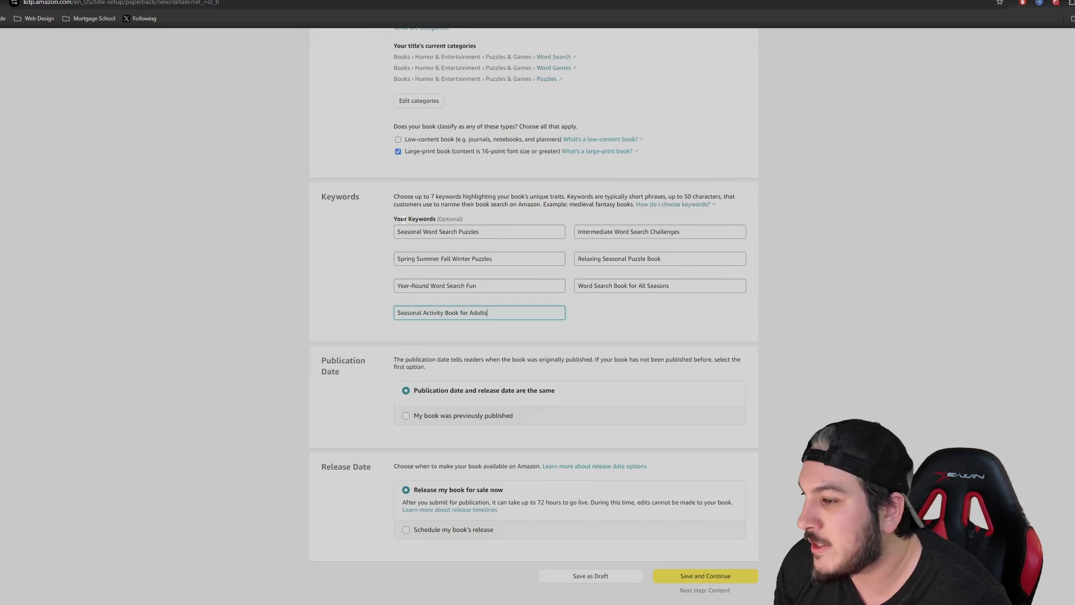
# Keep the default publication date and immediate release, then save the paperback details and continue to the content stage.
pyautogui.scroll(-3, 296, 213)
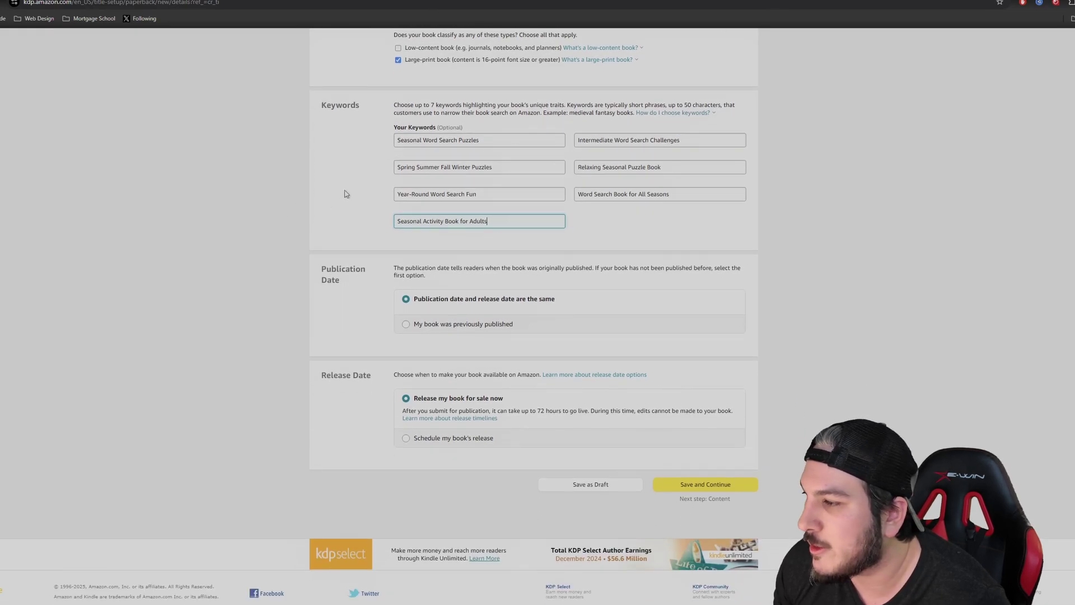
pyautogui.scroll(-1, 336, 252)
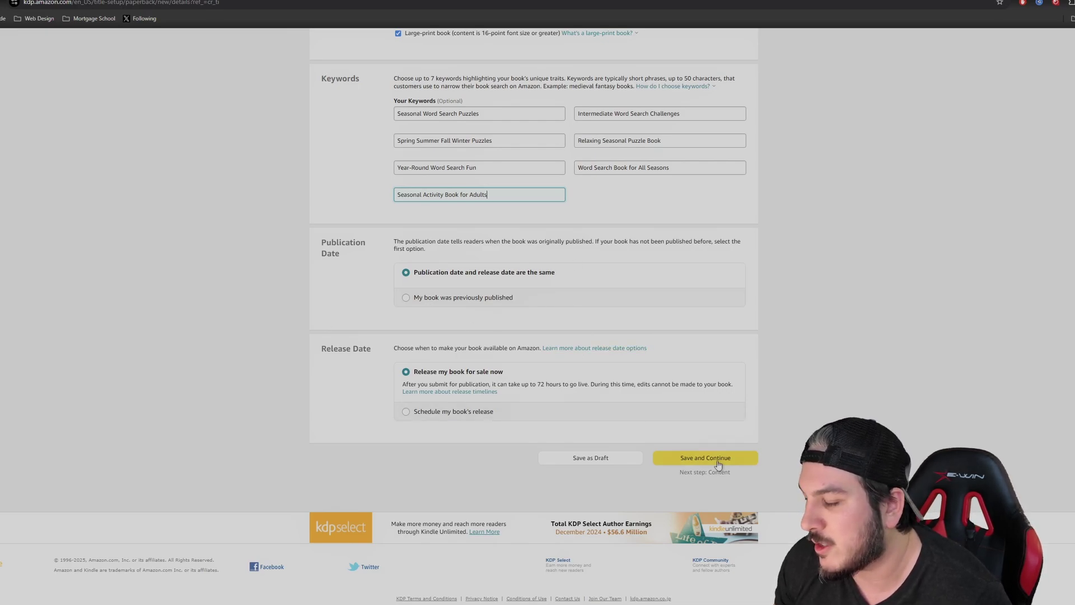
pyautogui.click(751, 462)
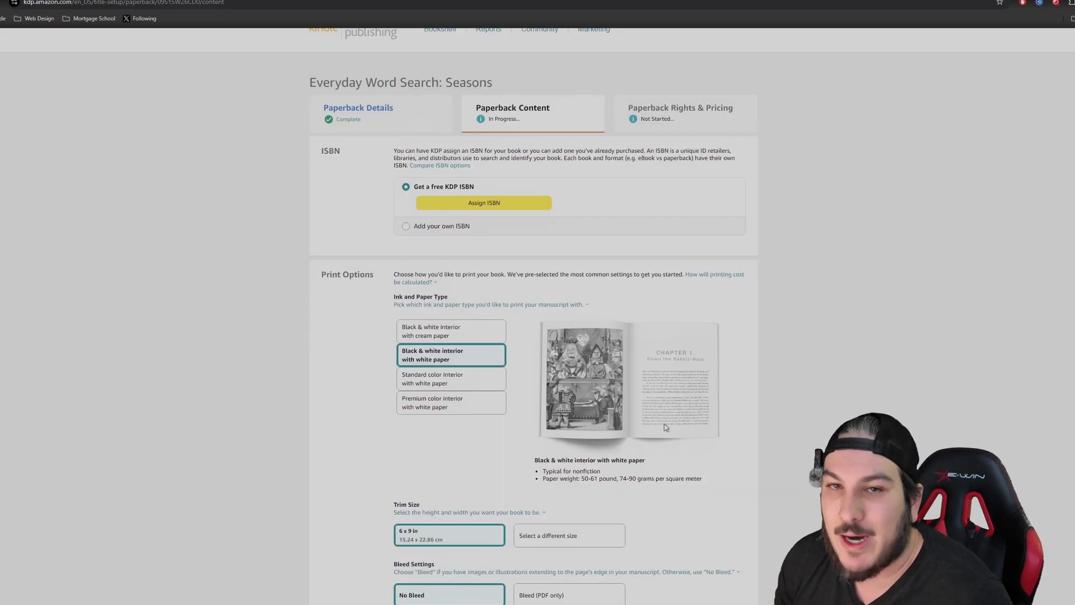
# Assign a free KDP ISBN to the book and confirm the assignment.
pyautogui.click(403, 307)
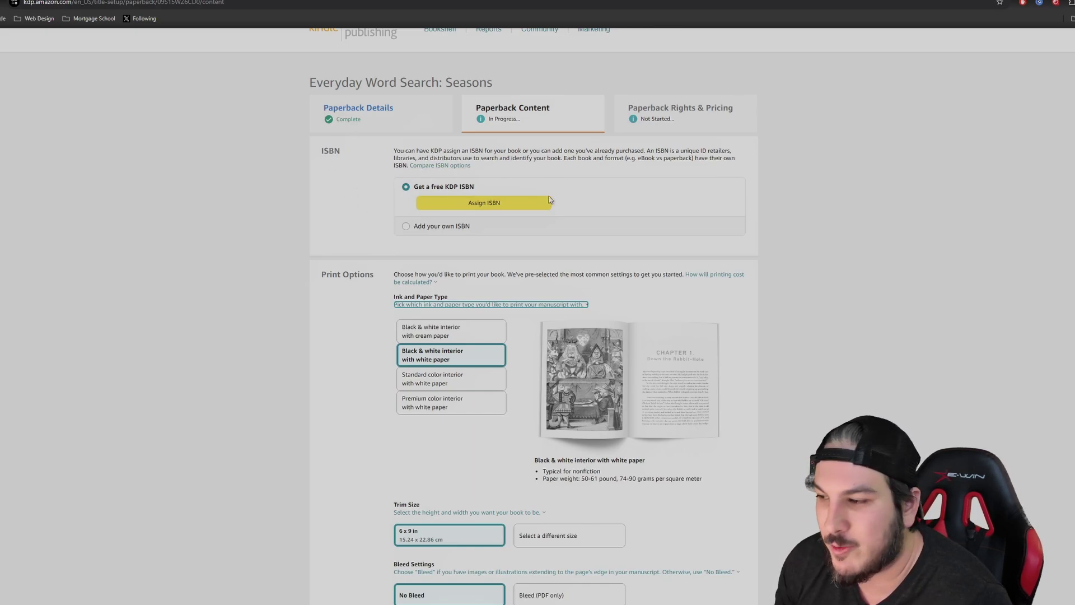
pyautogui.click(485, 204)
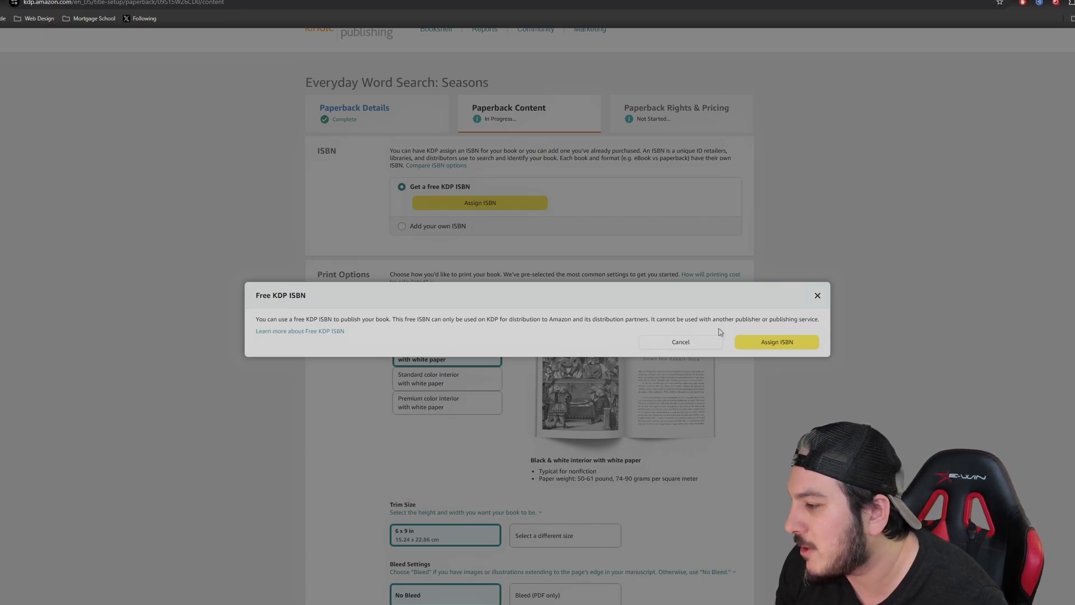
pyautogui.click(787, 343)
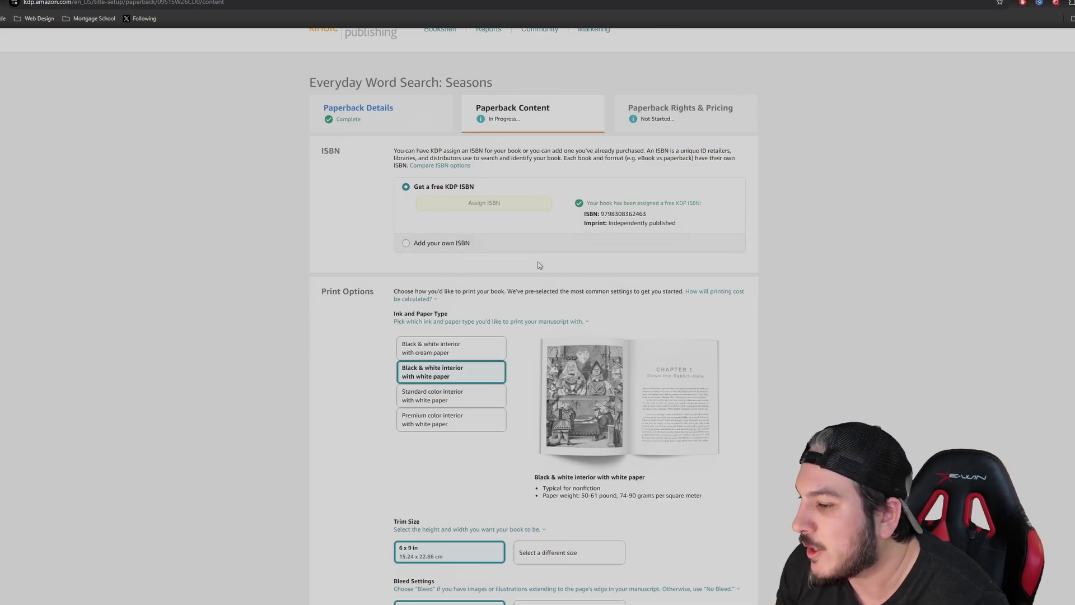
# Keep the black & white interior with white paper and set the trim size to 8.5 x 11 in.
pyautogui.scroll(-3, 538, 264)
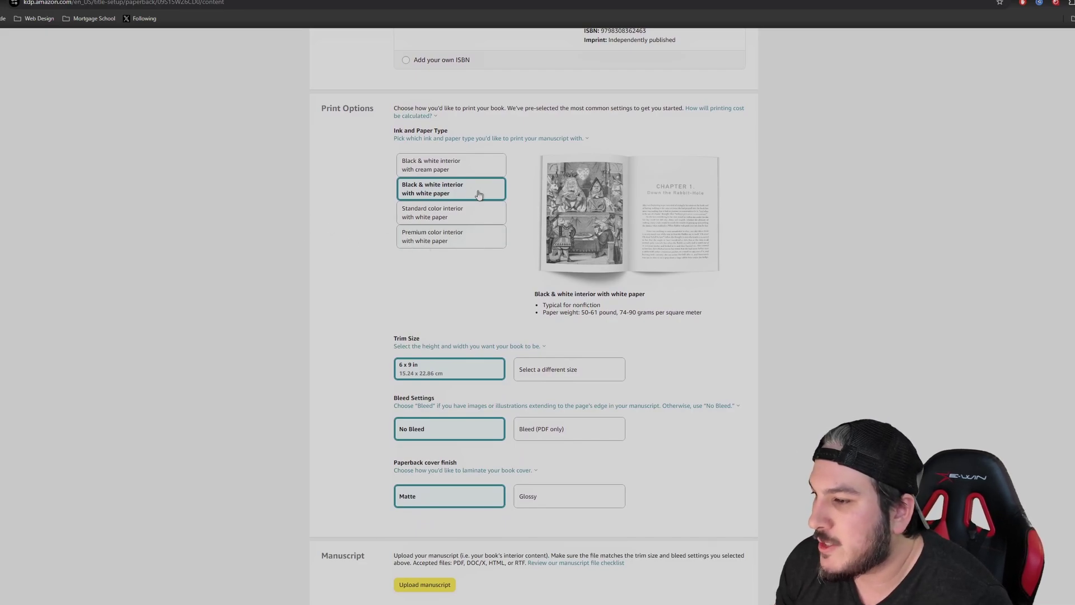
pyautogui.scroll(-2, 410, 220)
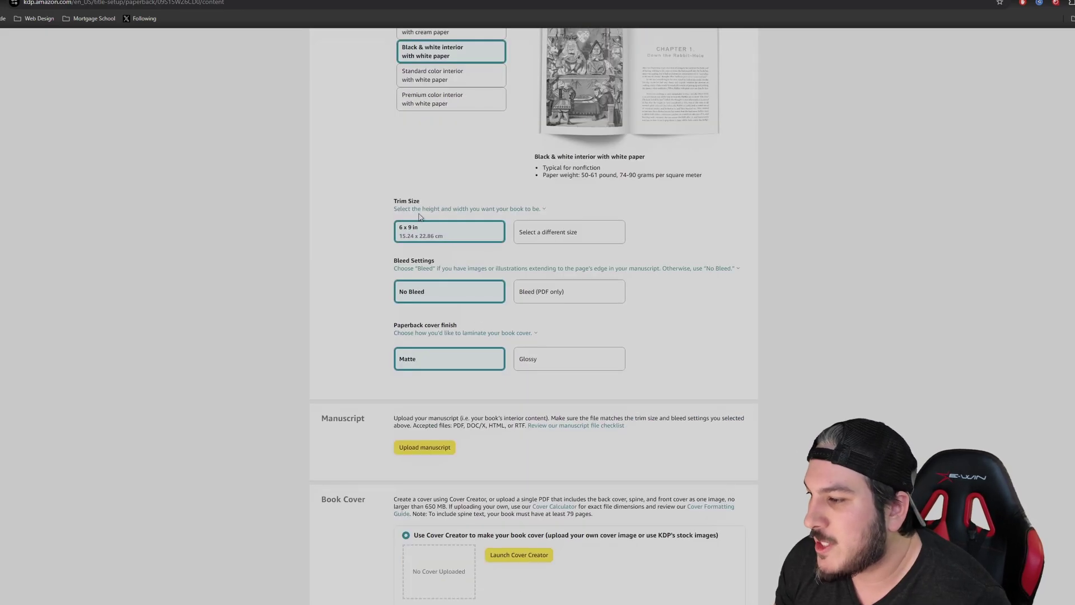
pyautogui.click(552, 239)
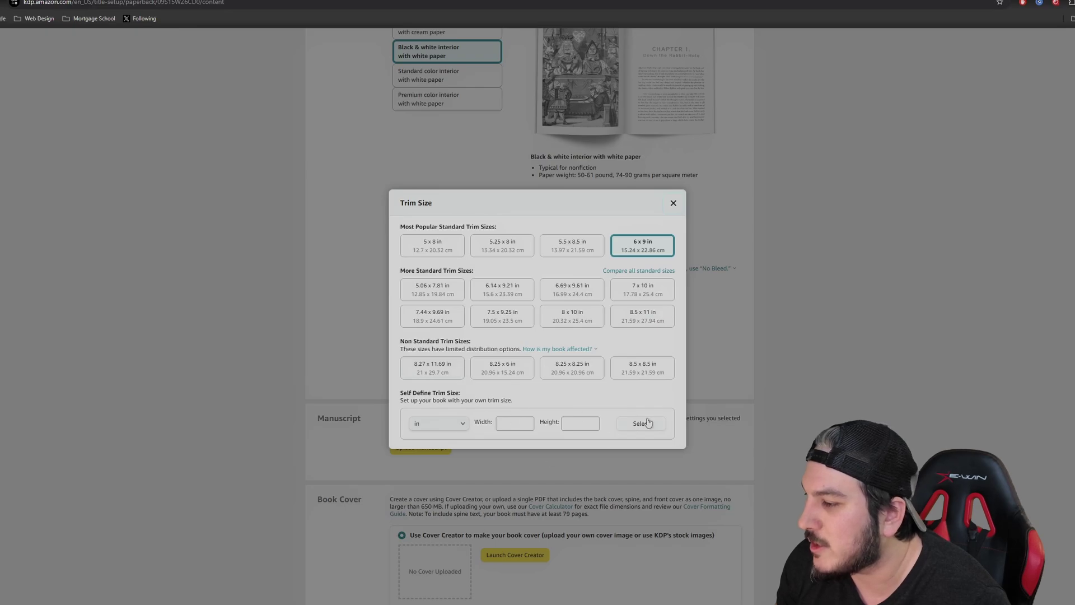
pyautogui.click(649, 320)
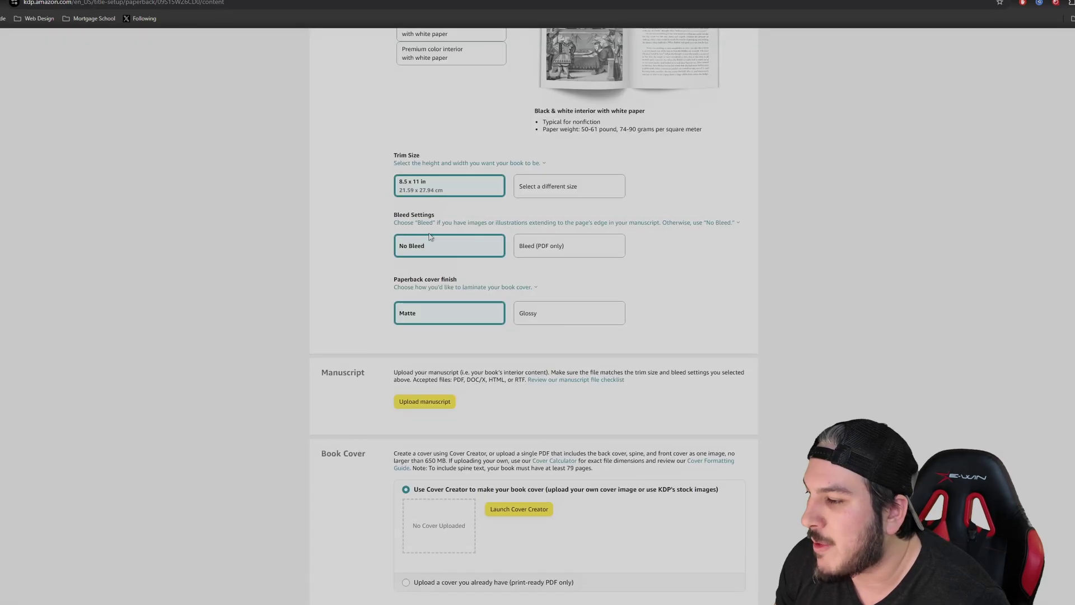
# Set the bleed setting to Bleed (PDF only) and the paperback cover finish to Glossy.
pyautogui.click(555, 251)
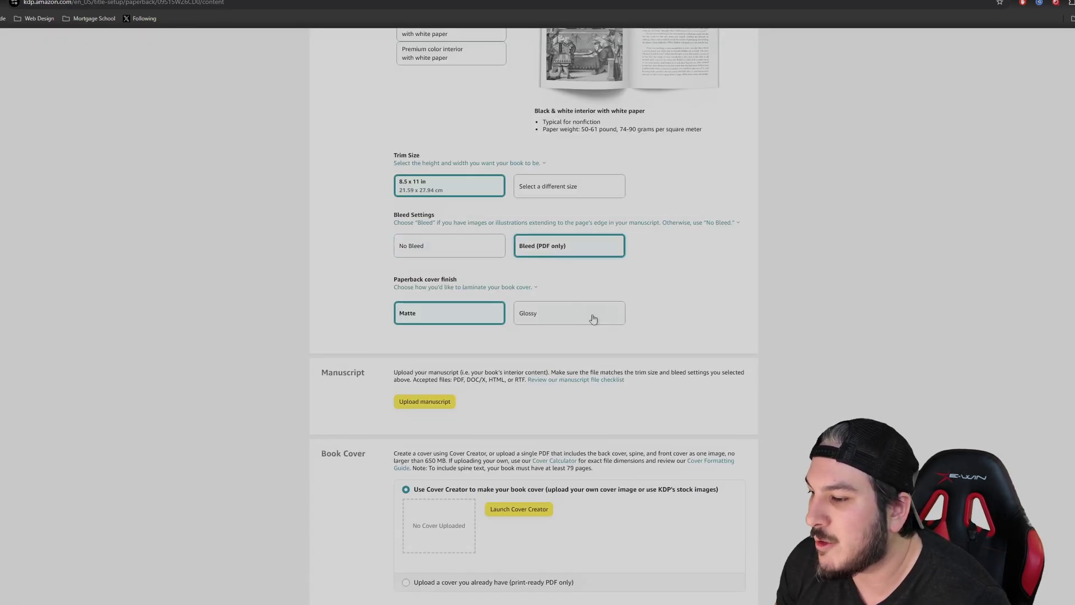
pyautogui.moveTo(464, 300)
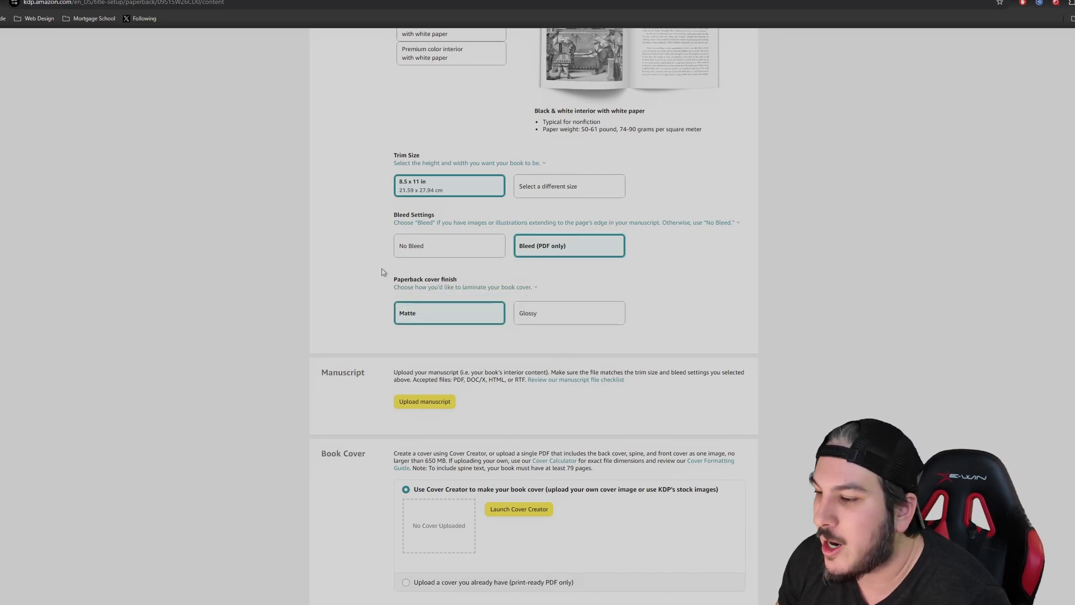
pyautogui.moveTo(504, 287)
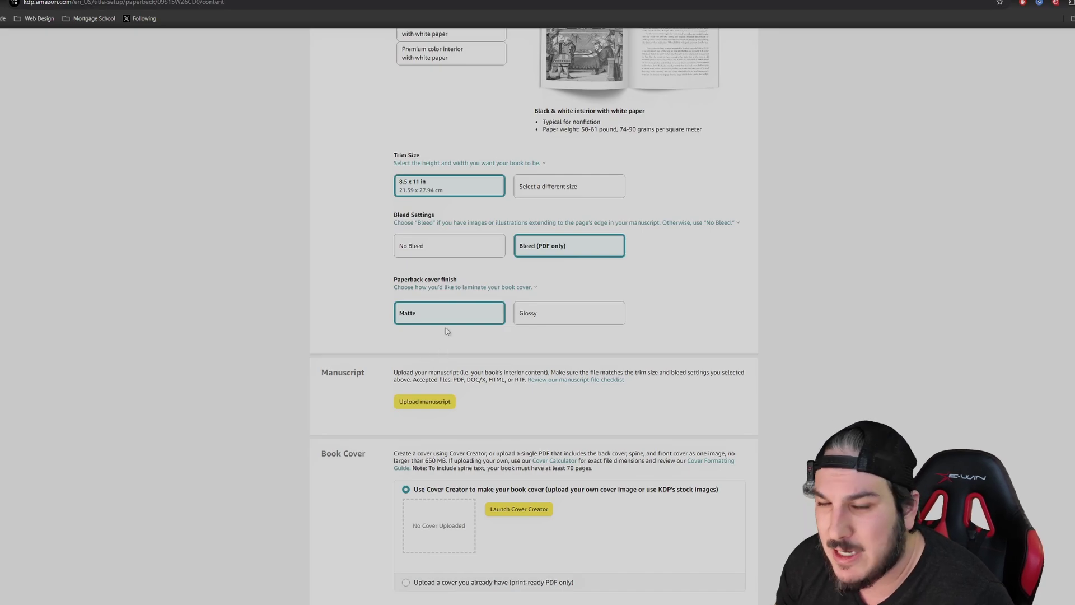
pyautogui.click(556, 321)
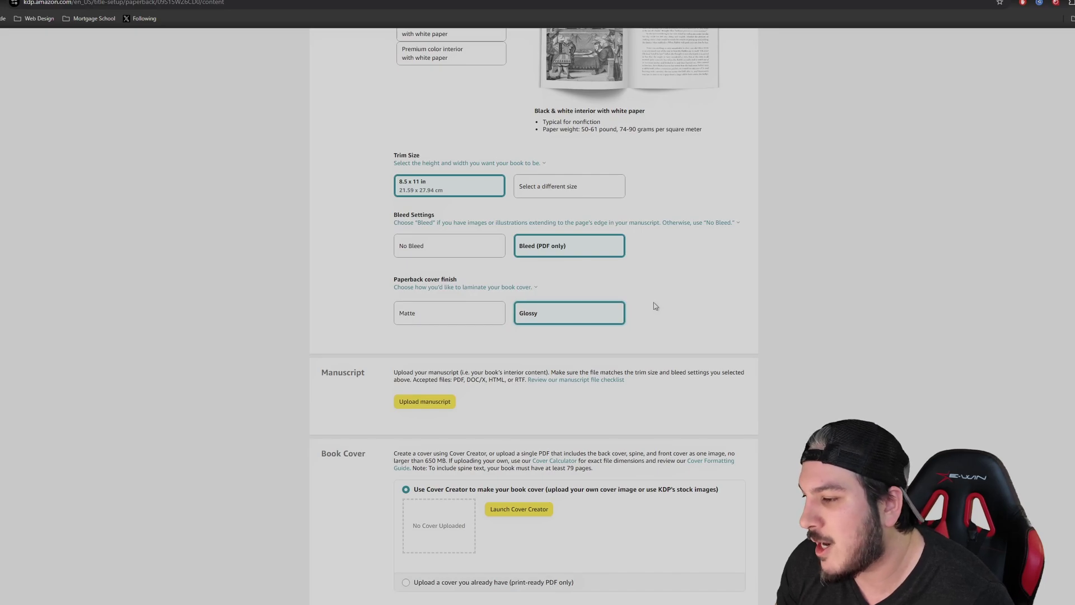
# Upload the manuscript file "Paperback Interior (My_2nd_Word_Search) 8_5X11 127 pages Bleed CMYK.pdf".
pyautogui.scroll(-3, 656, 305)
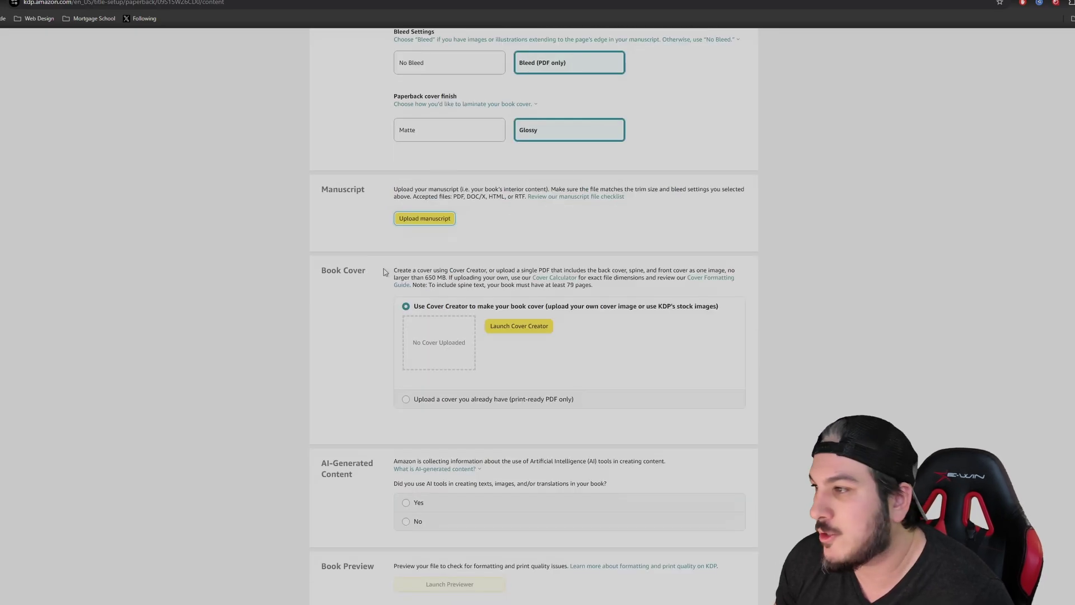
pyautogui.click(439, 224)
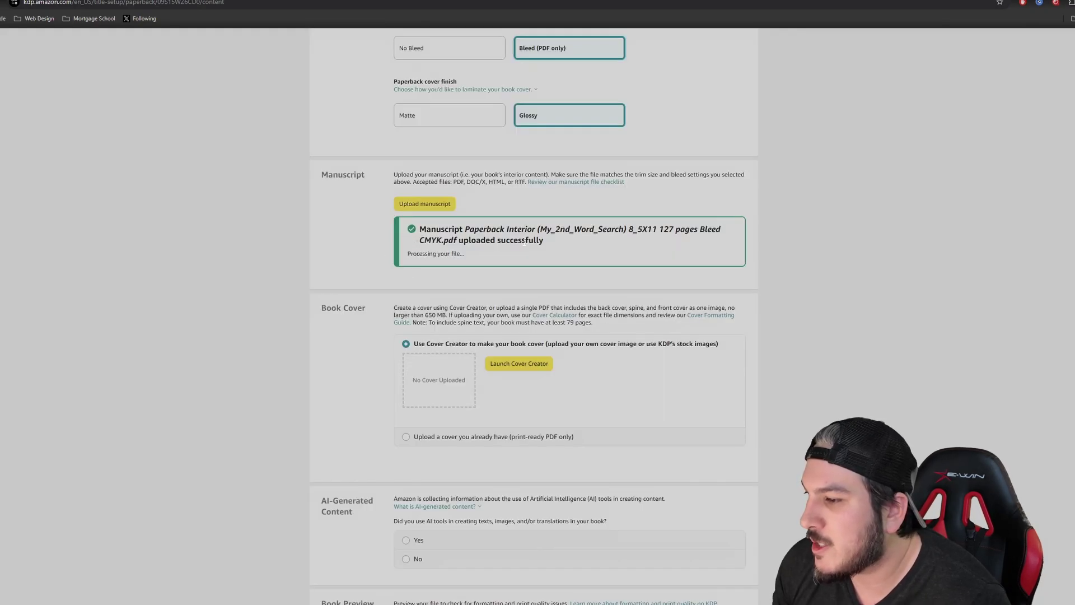
# Choose to supply an existing print-ready PDF cover instead of using Cover Creator.
pyautogui.scroll(-3, 350, 252)
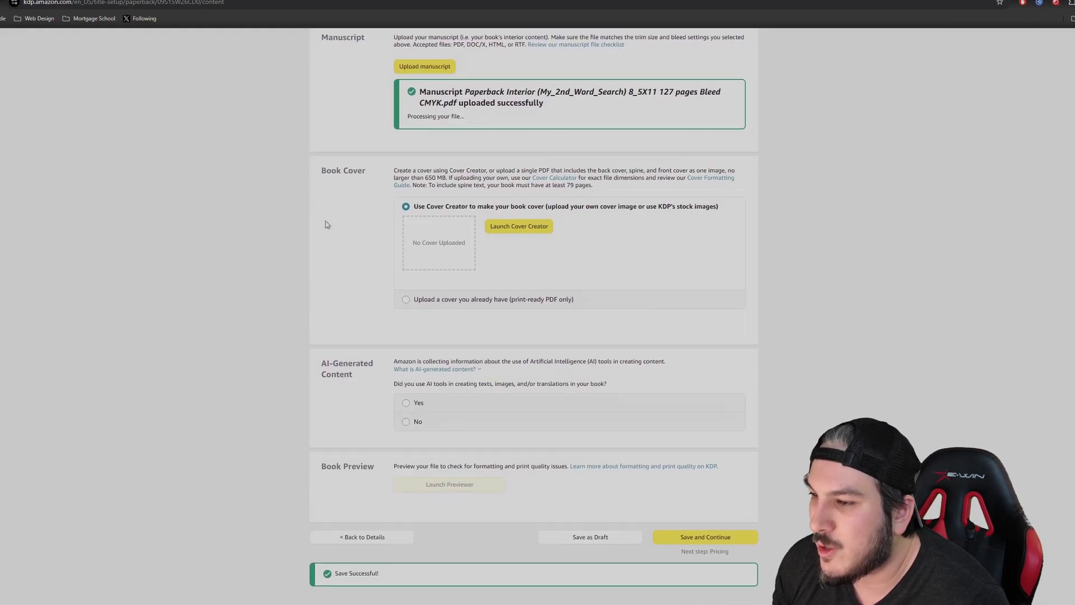
pyautogui.click(485, 298)
pyautogui.scroll(-1, 486, 289)
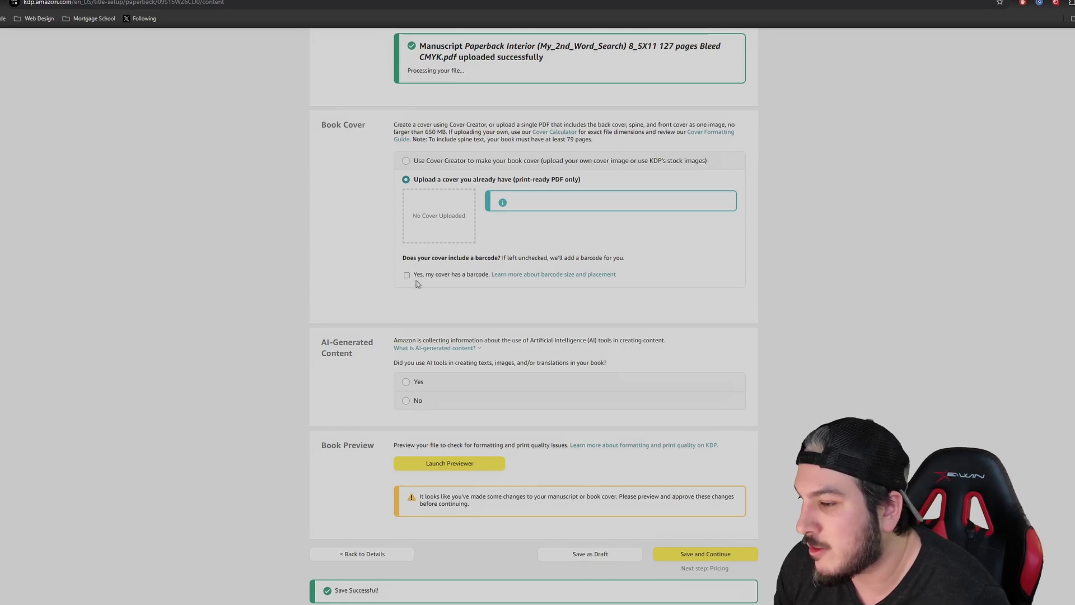
# Declare AI use for the book's texts as "Some sections, with extensive editing" and name ChatGPT as the tool.
pyautogui.scroll(-2, 364, 269)
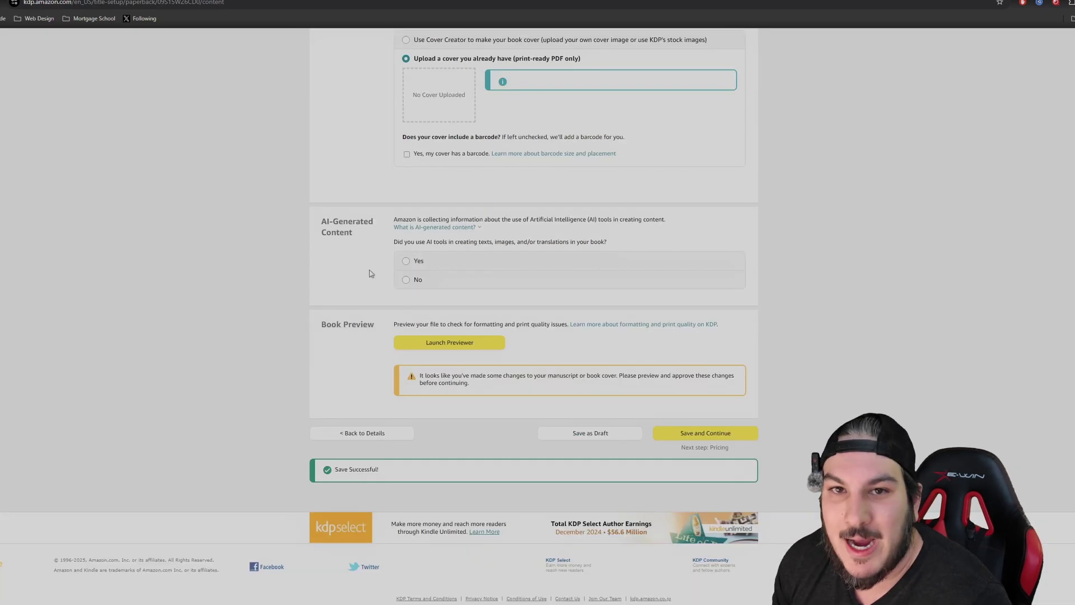
pyautogui.click(407, 262)
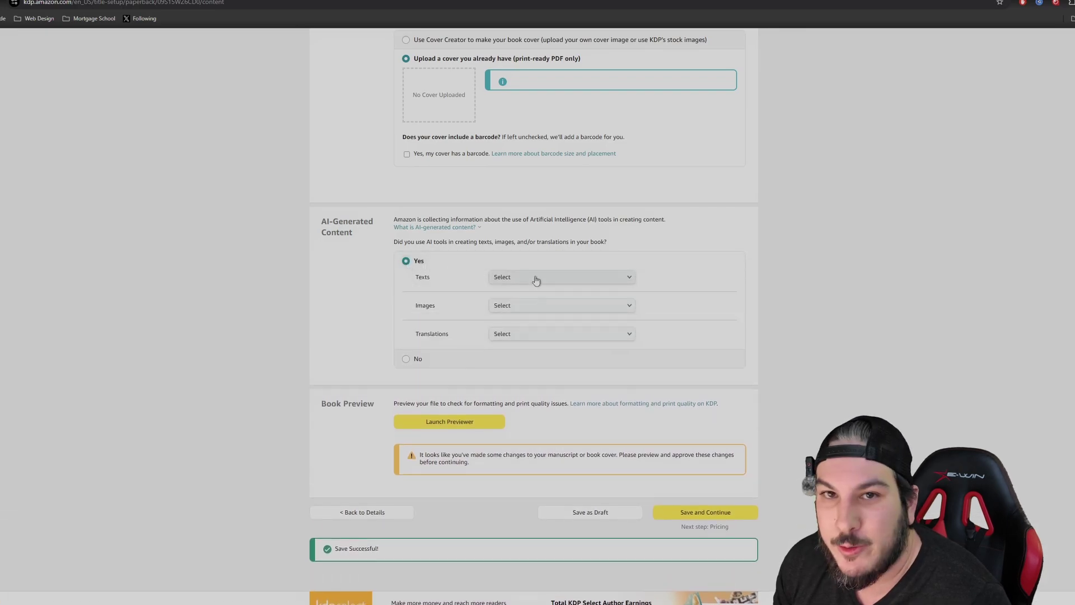
pyautogui.click(562, 280)
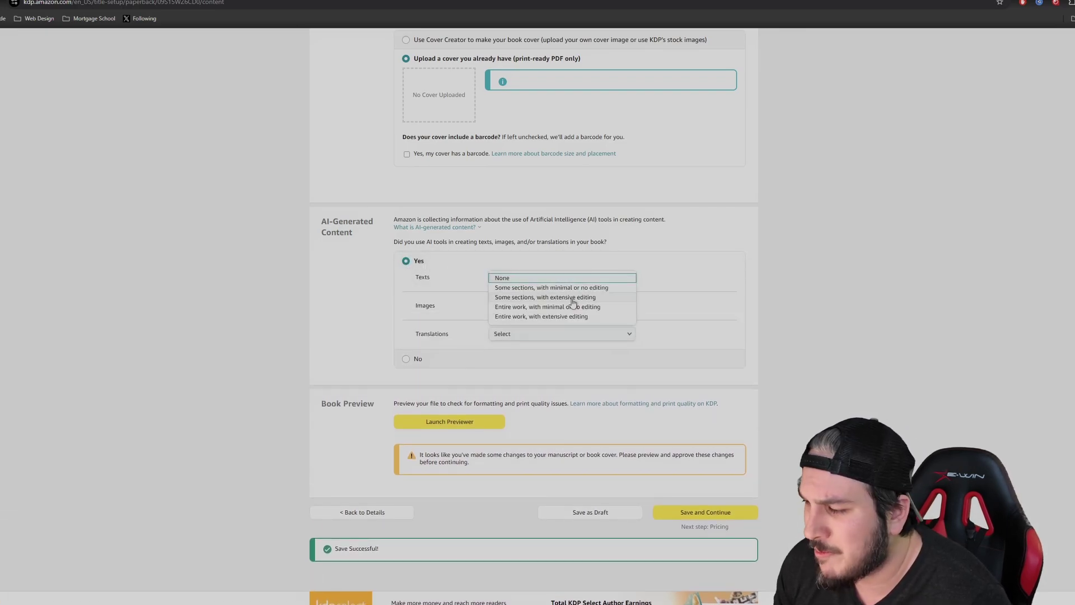
pyautogui.click(574, 299)
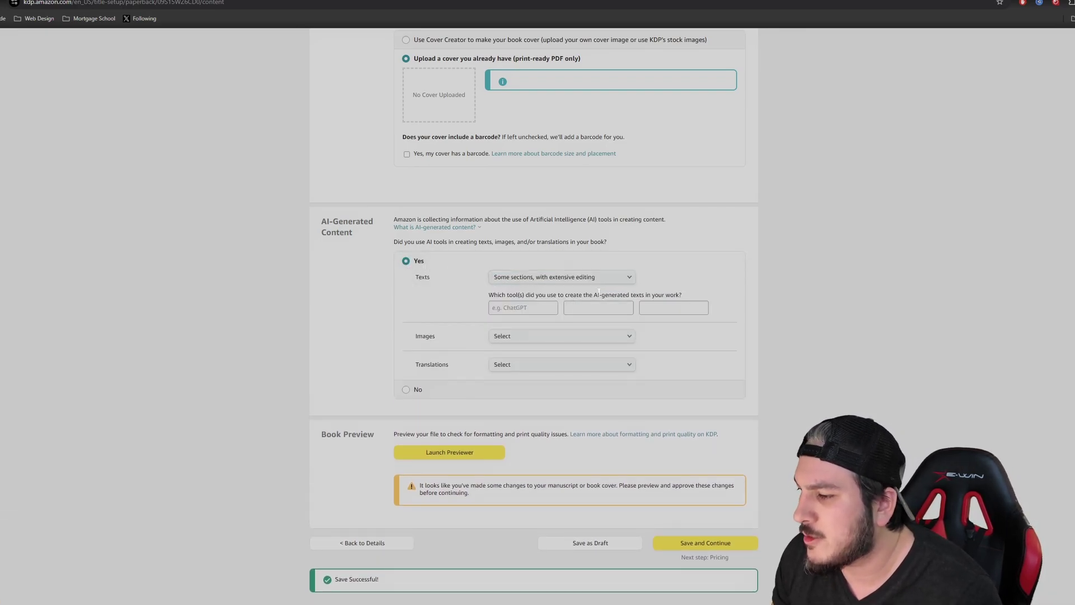
pyautogui.click(522, 307)
pyautogui.write('ChatGPT')
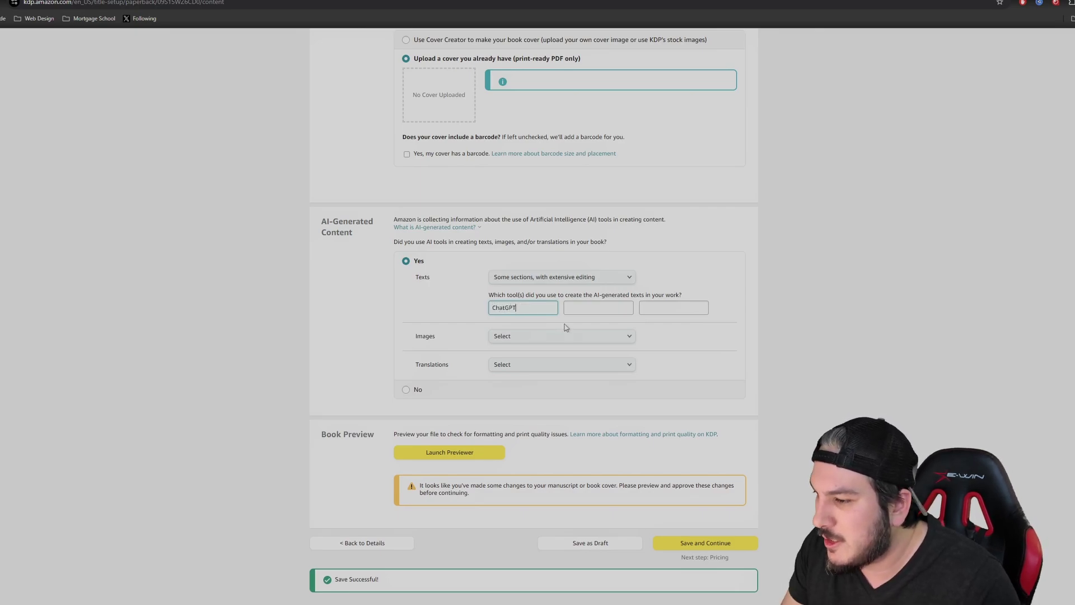
pyautogui.click(739, 317)
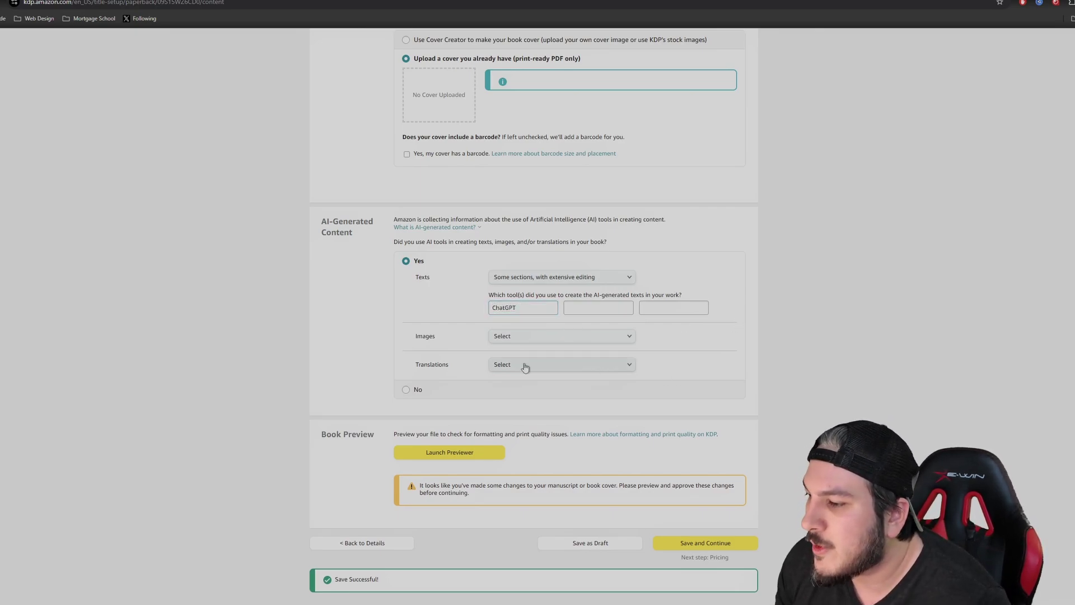
# Set the AI-generated images and translations declarations to None.
pyautogui.click(565, 335)
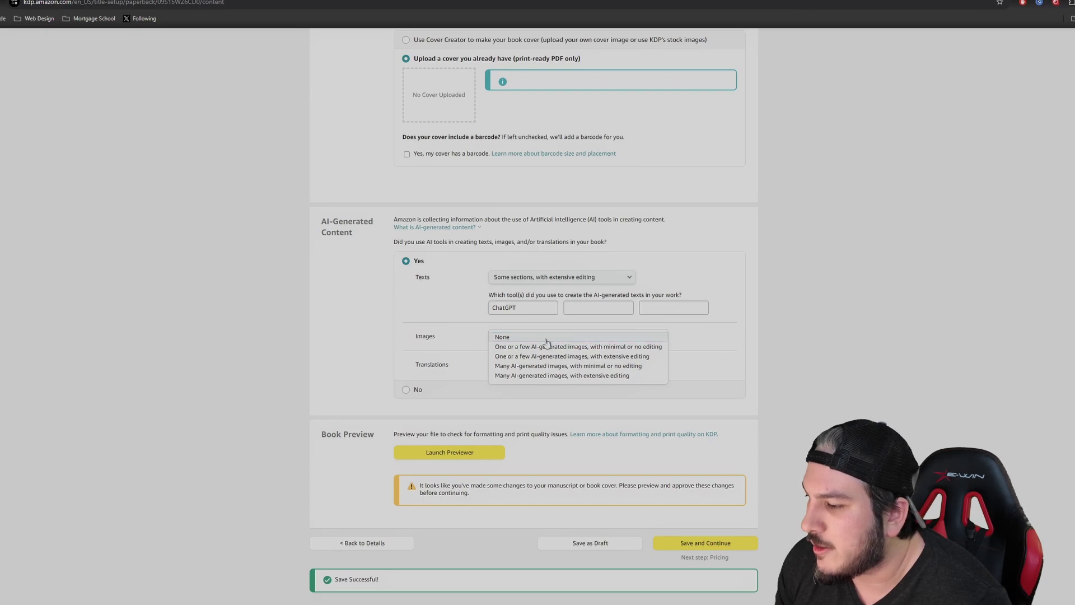
pyautogui.click(548, 347)
pyautogui.click(543, 365)
pyautogui.click(586, 372)
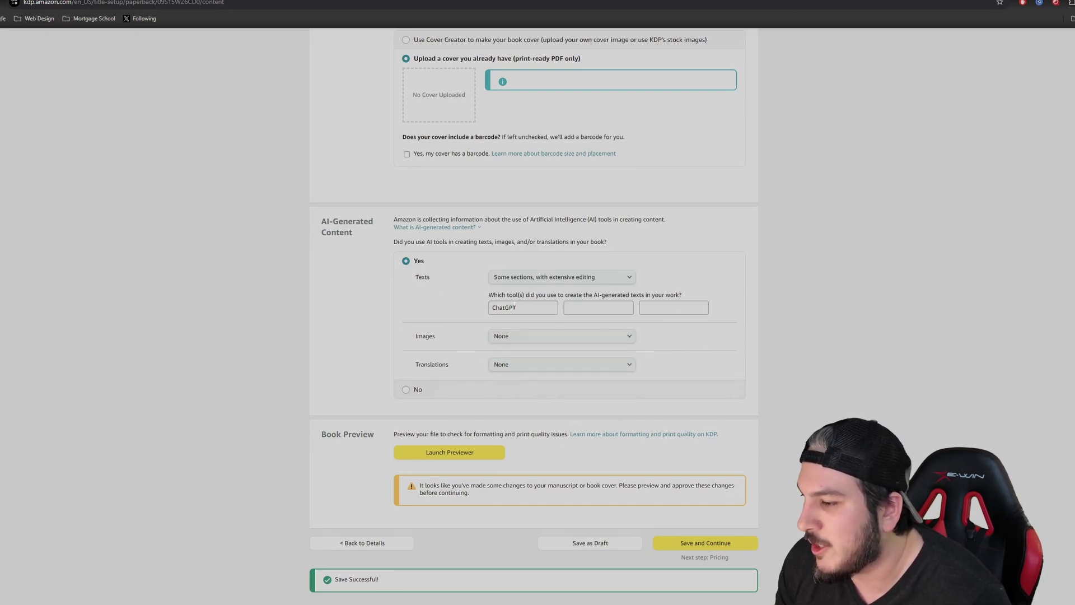
# Launch the print previewer, check the cover and interior pages, and approve the book preview.
pyautogui.scroll(-2, 468, 381)
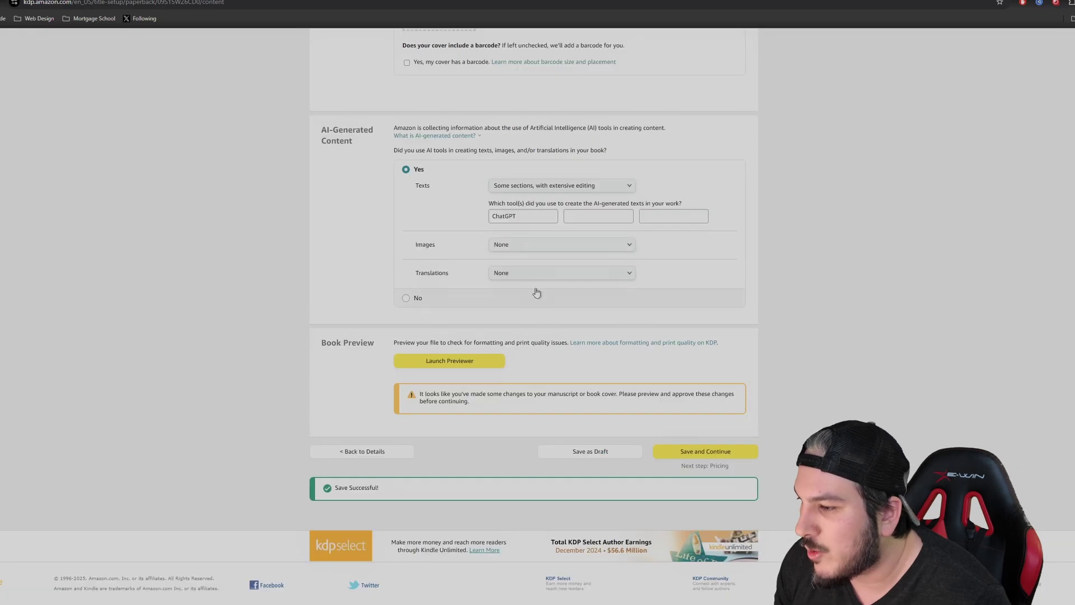
pyautogui.scroll(-1, 540, 249)
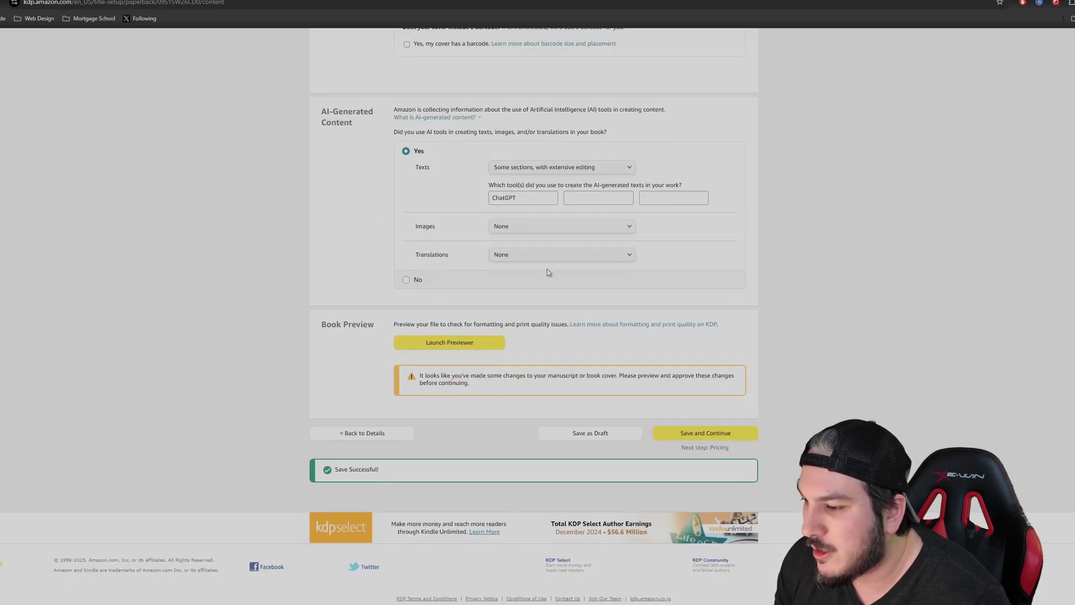
pyautogui.click(466, 344)
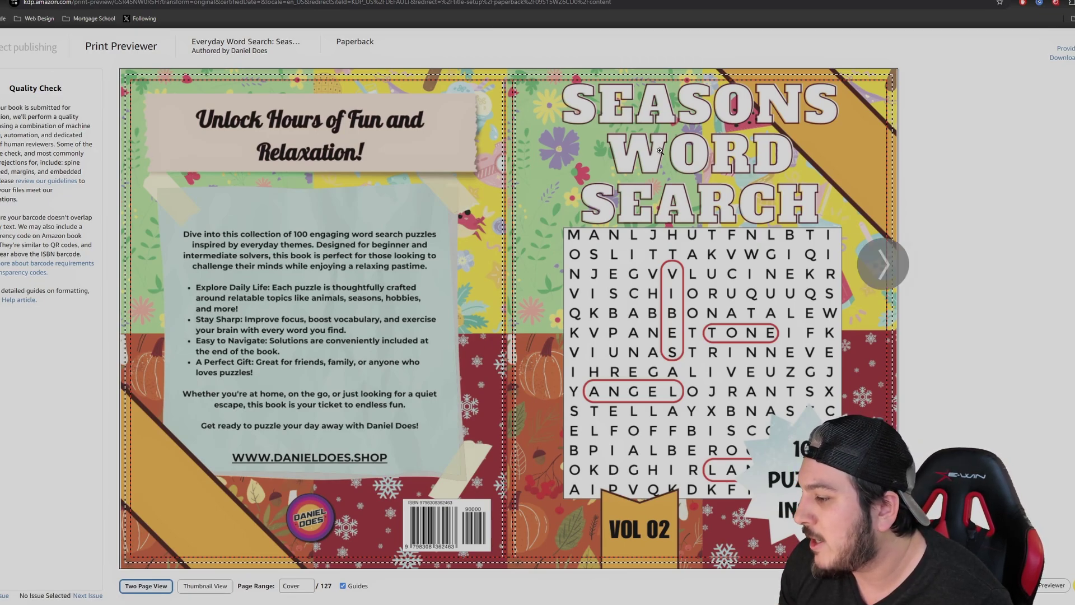
pyautogui.click(893, 273)
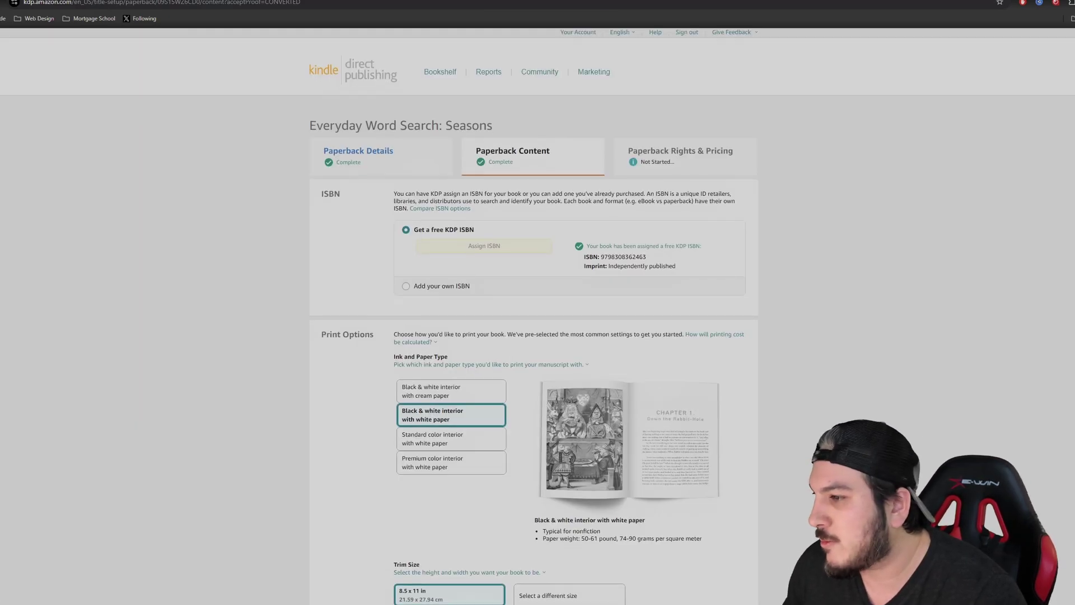
# Review the paperback content and printing cost summary, and save it to continue to pricing.
pyautogui.scroll(-1, 538, 313)
pyautogui.scroll(-10, 533, 314)
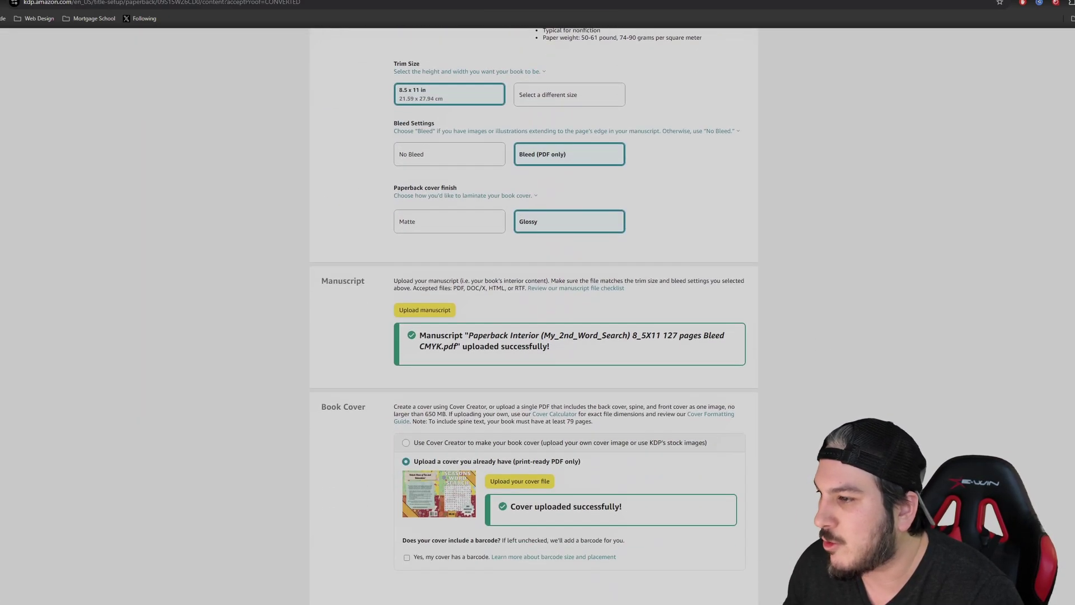
pyautogui.scroll(-8, 533, 314)
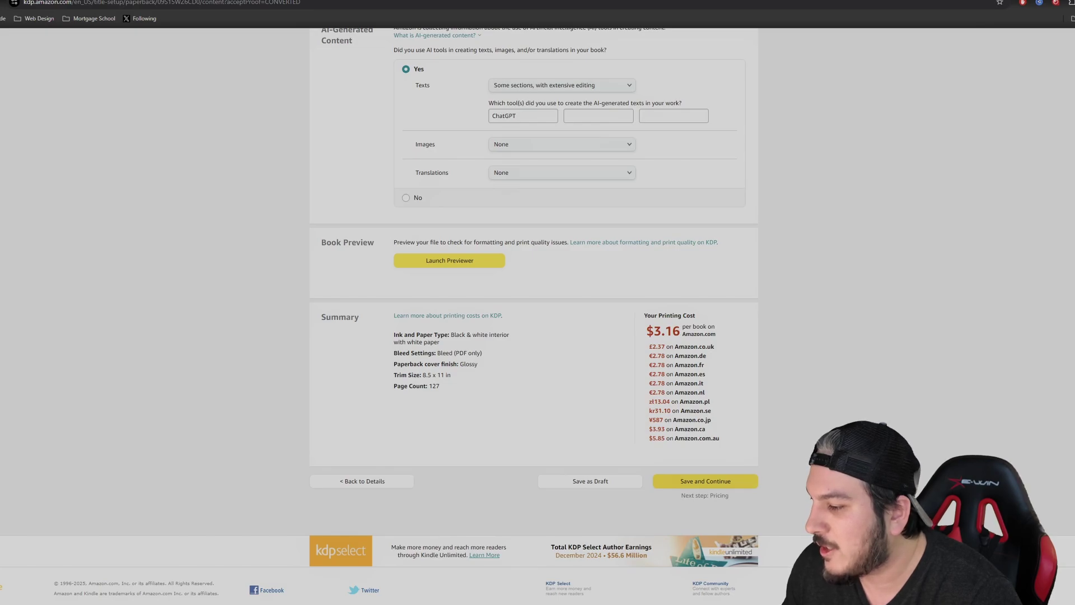
pyautogui.click(706, 481)
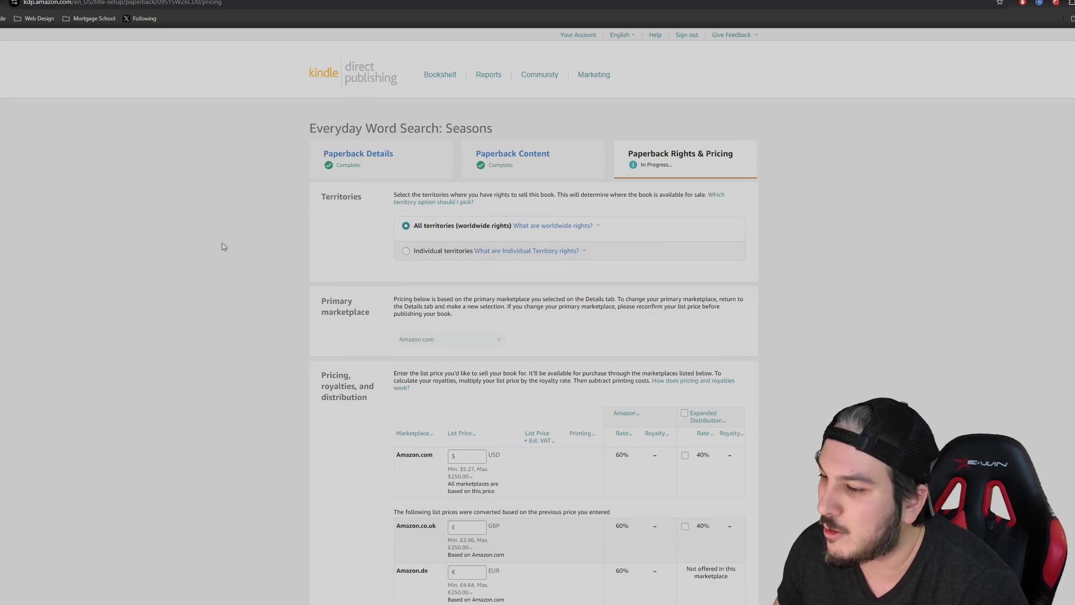
# Set the Amazon.com list price to 8.99 USD as the basis for all other marketplaces.
pyautogui.scroll(-2, 303, 216)
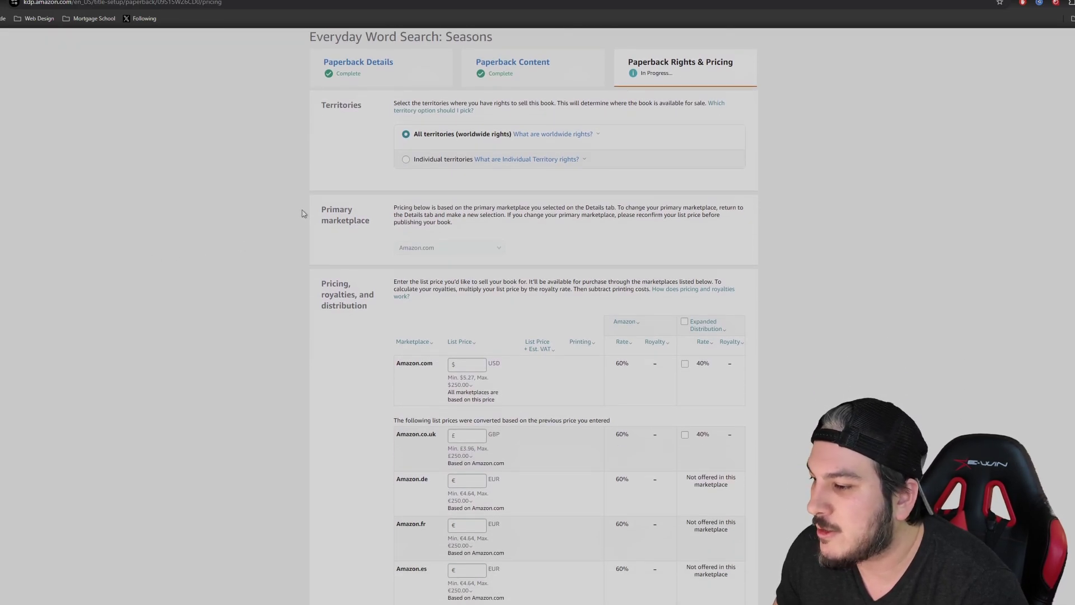
pyautogui.scroll(-2, 300, 214)
pyautogui.click(470, 273)
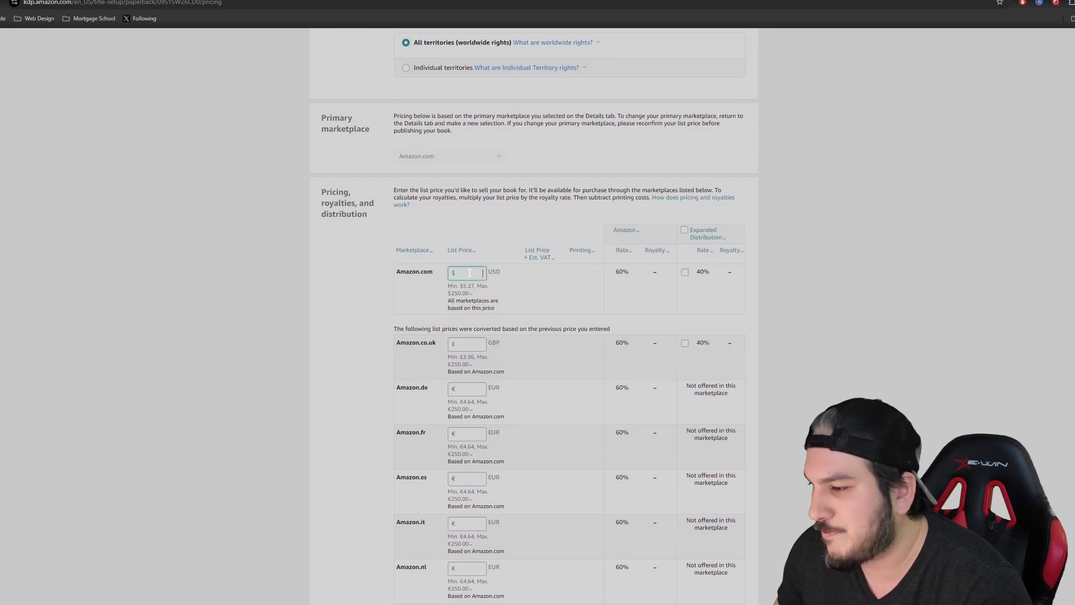
pyautogui.click(499, 285)
pyautogui.click(697, 279)
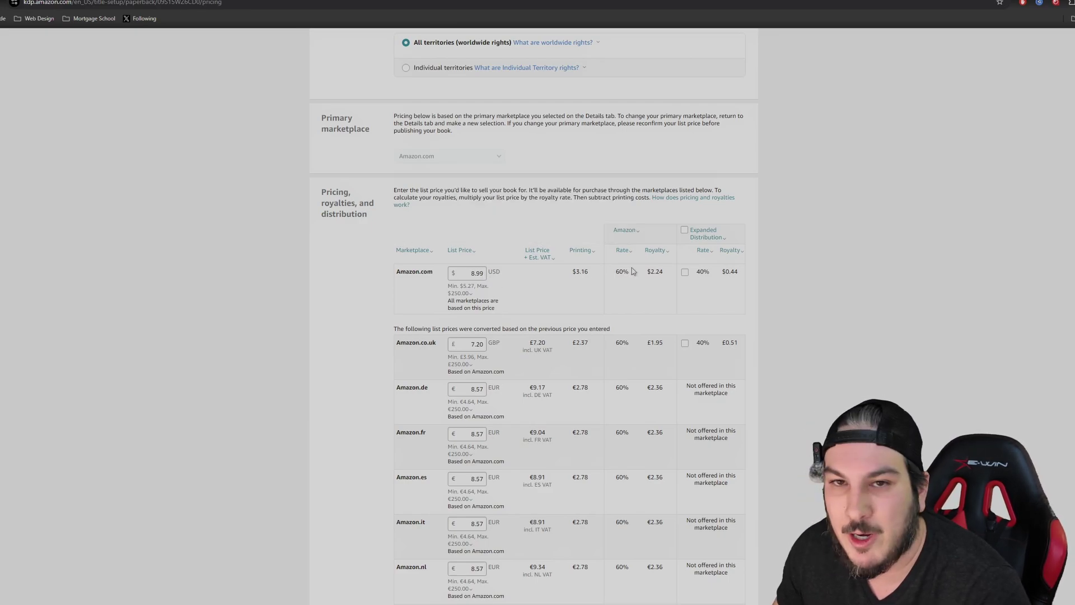
# Enroll the book in Expanded Distribution for all eligible marketplaces and review the converted list prices and royalties.
pyautogui.click(685, 230)
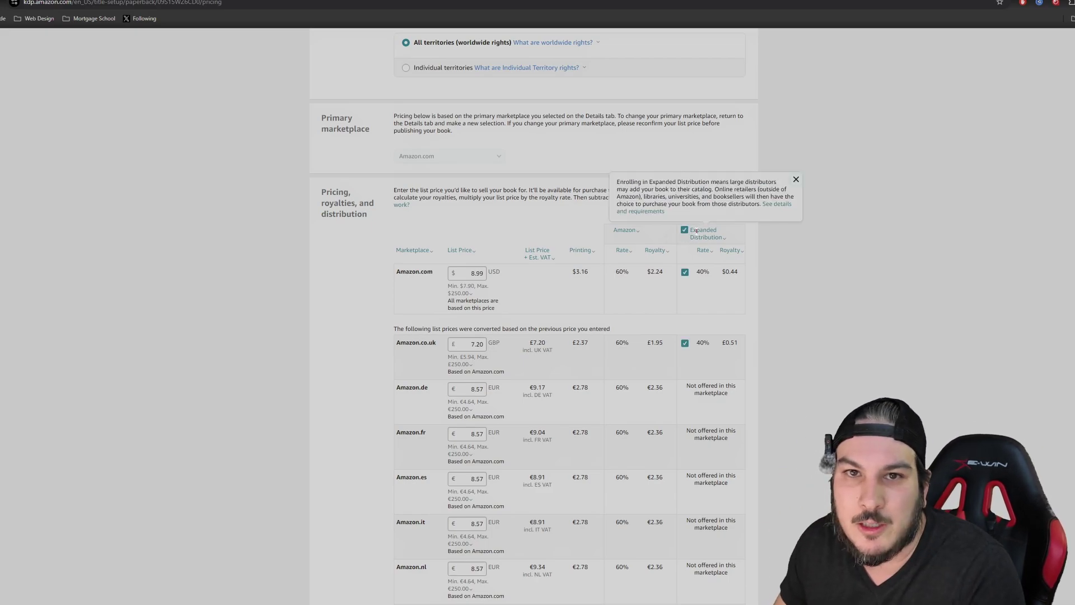
pyautogui.scroll(-3, 560, 190)
pyautogui.scroll(-2, 538, 219)
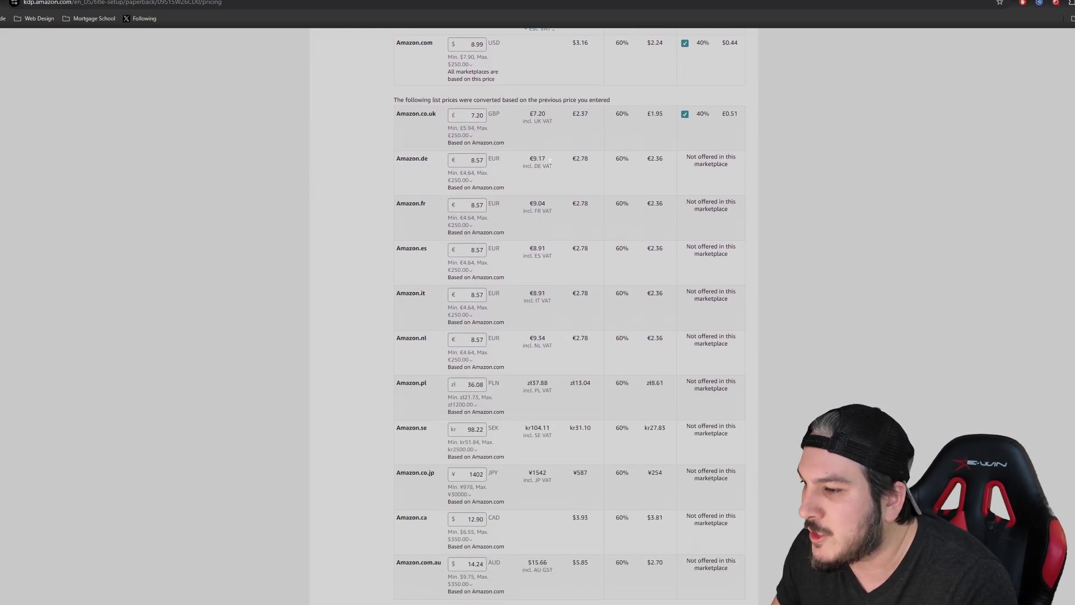
pyautogui.scroll(-3, 550, 168)
pyautogui.scroll(-2, 550, 212)
pyautogui.scroll(8, 560, 219)
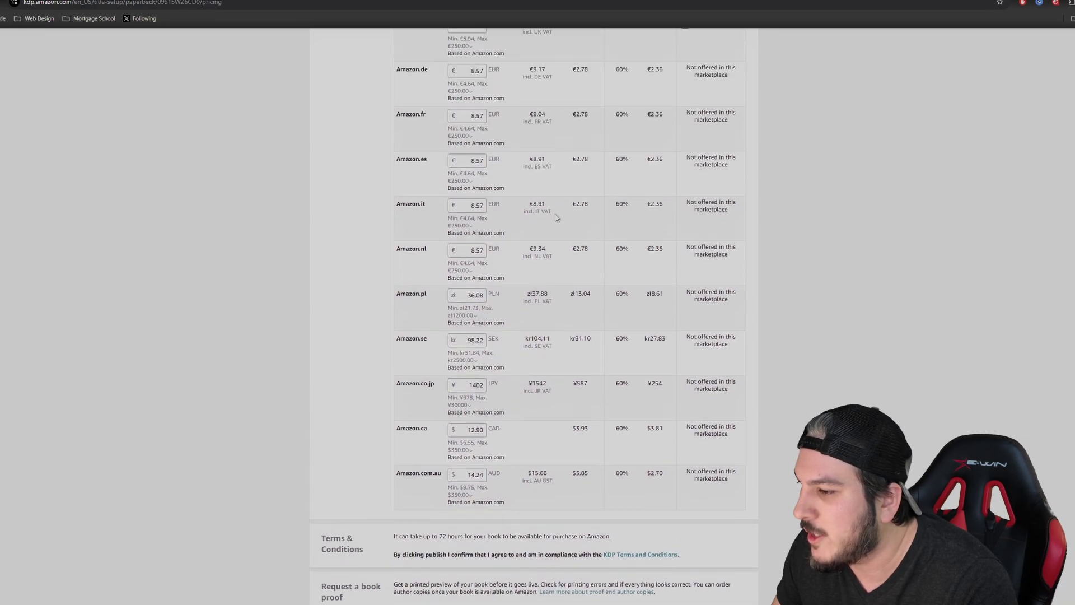
pyautogui.scroll(-6, 584, 231)
pyautogui.scroll(7, 583, 228)
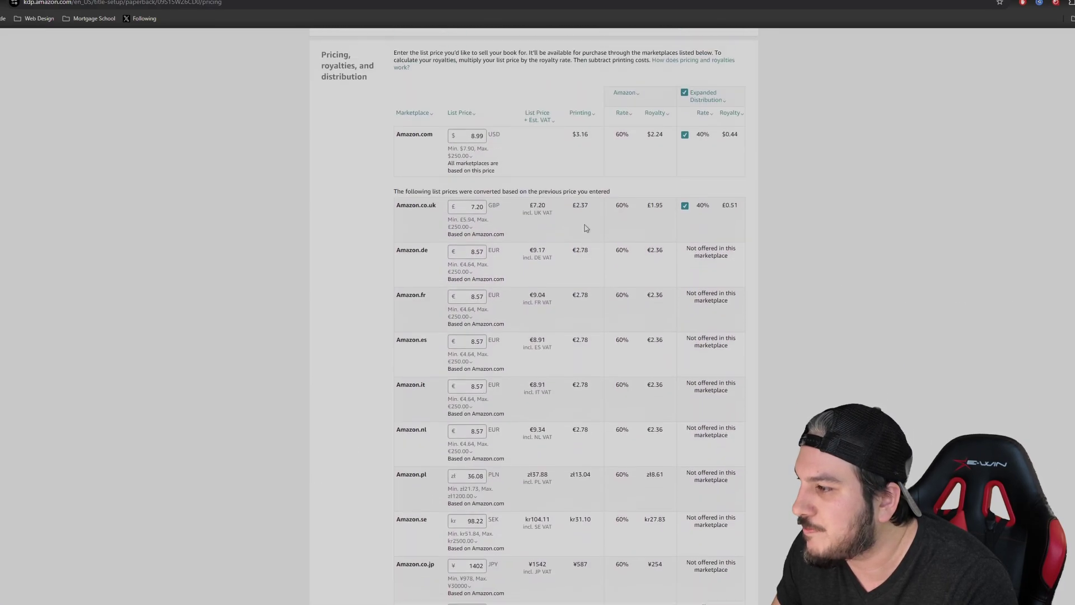
# Request one proof copy of the book with Amazon.com as the order marketplace, and confirm the request.
pyautogui.scroll(-9, 560, 235)
pyautogui.moveTo(439, 359); pyautogui.dragTo(489, 365)
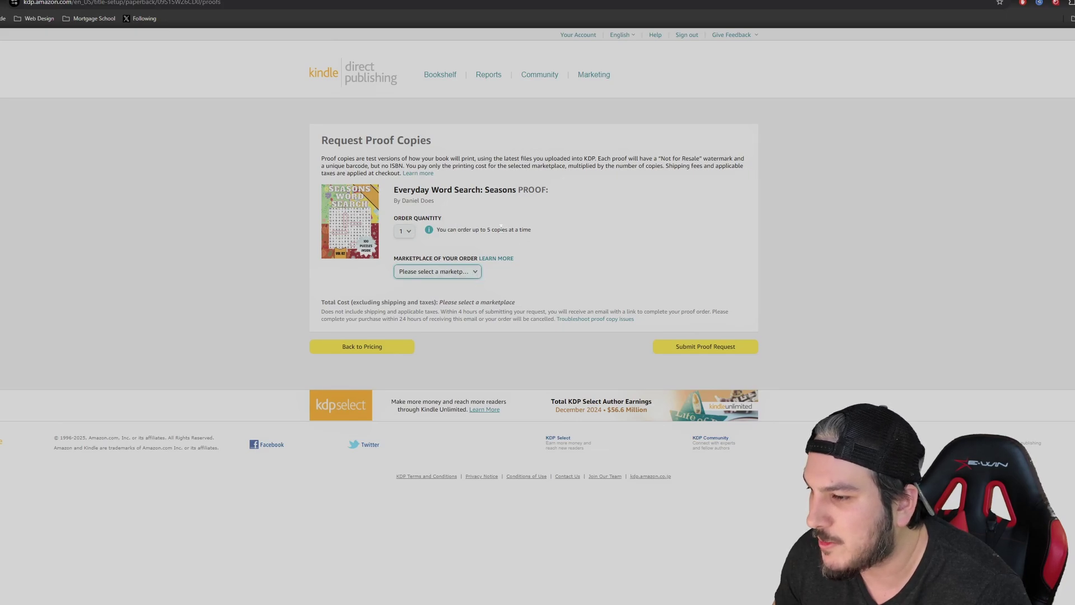
pyautogui.click(448, 291)
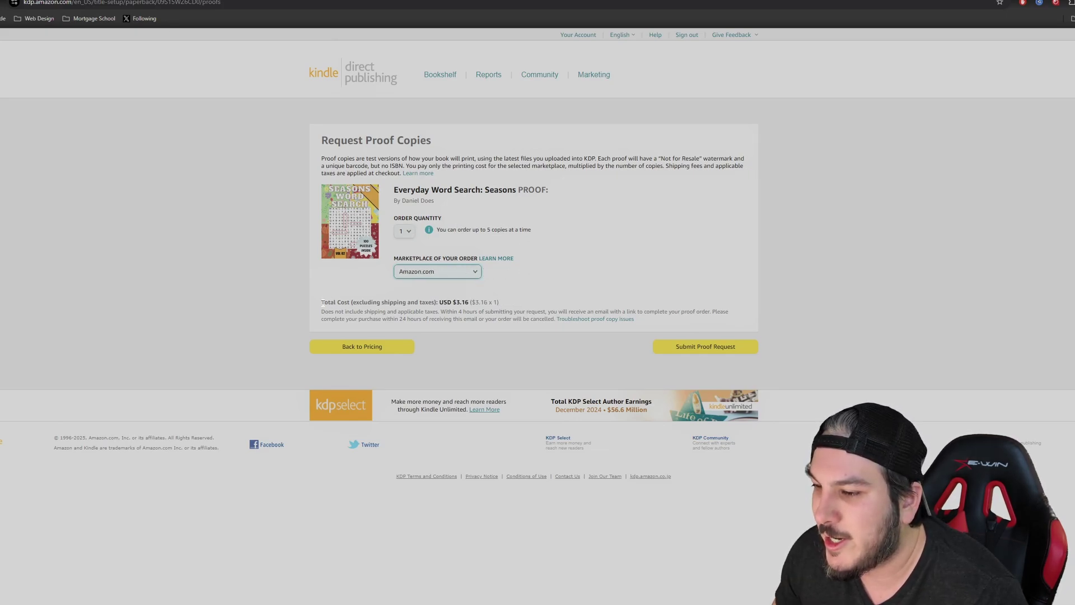
pyautogui.moveTo(322, 303); pyautogui.dragTo(461, 302)
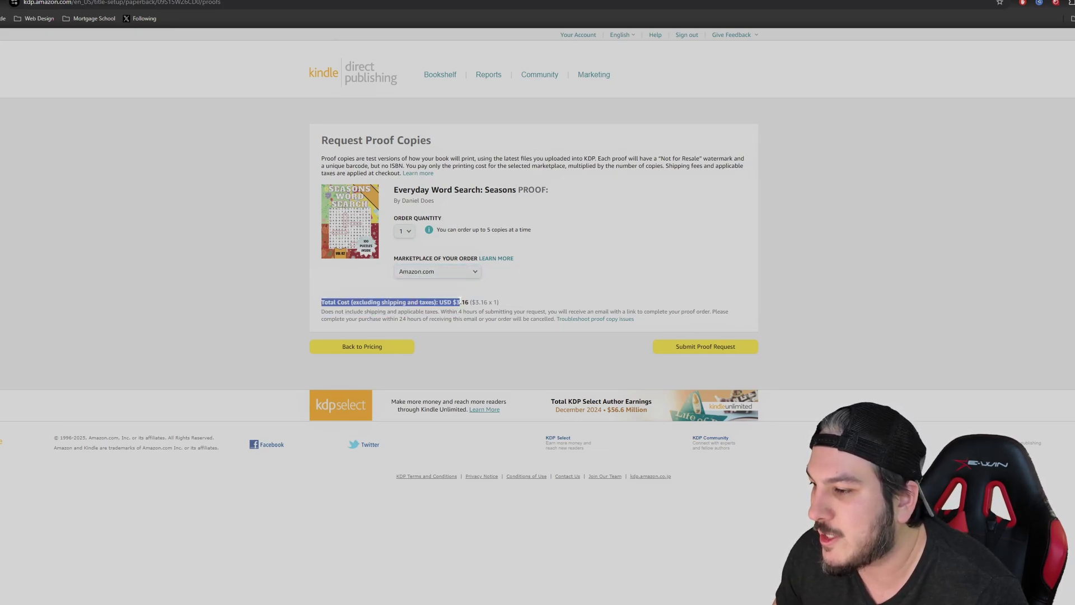
pyautogui.click(536, 321)
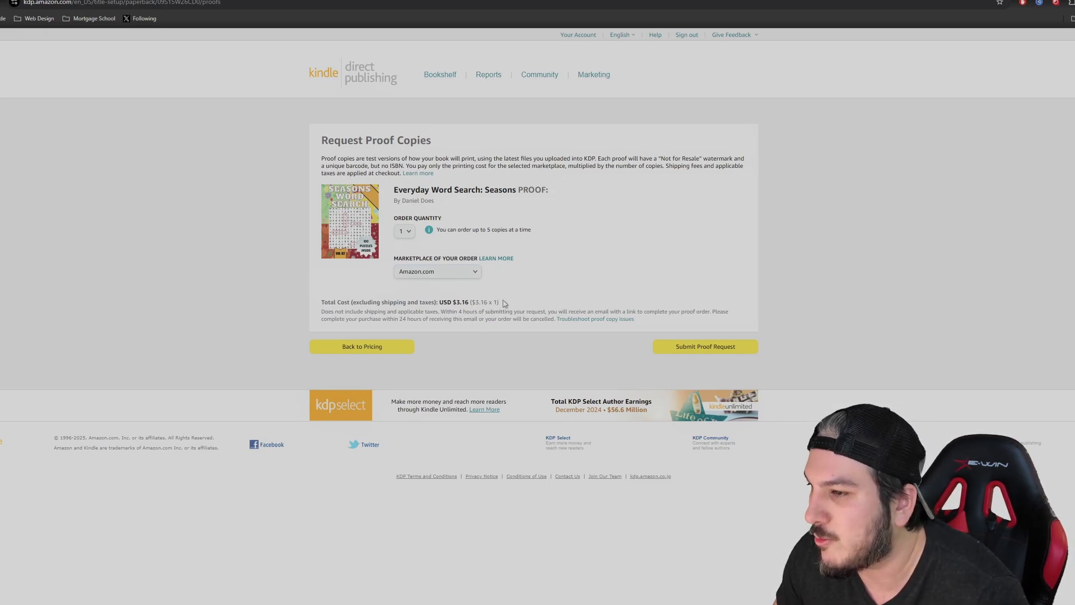
pyautogui.click(700, 346)
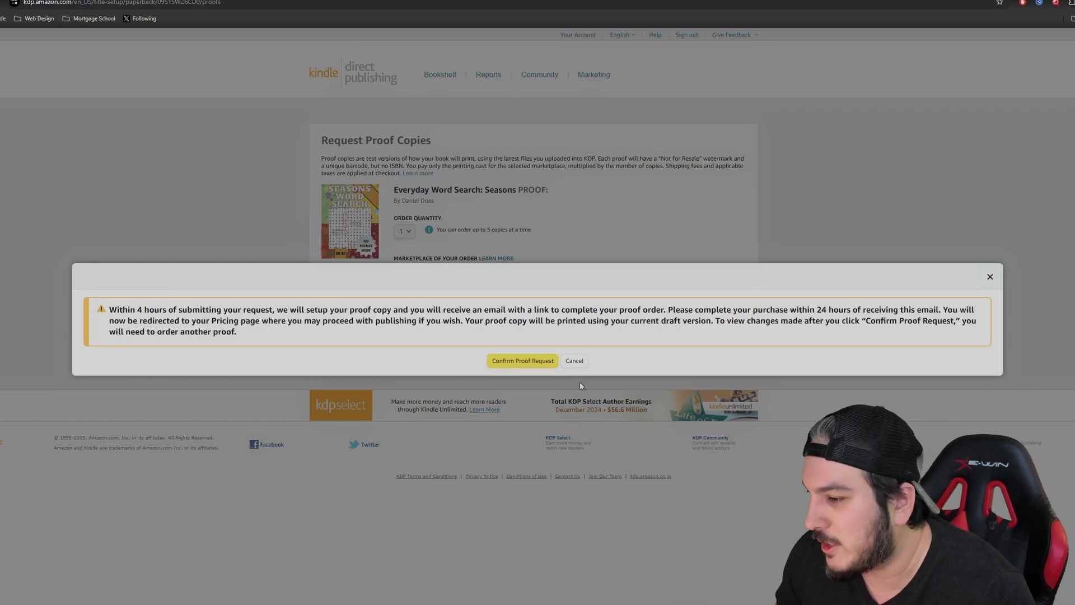
pyautogui.click(527, 362)
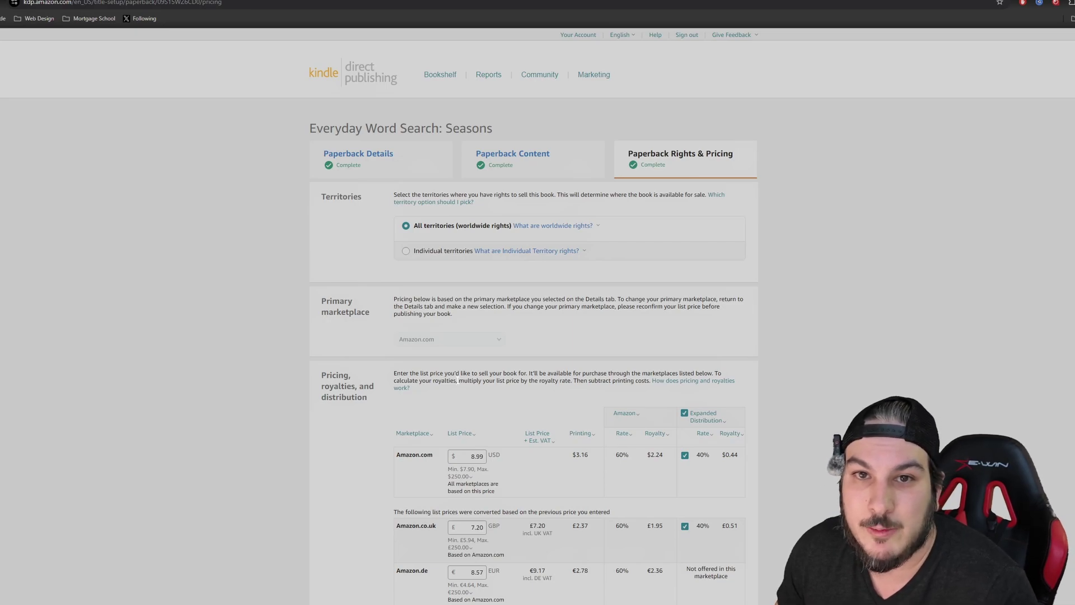
# Publish the paperback book and view its entry on the Bookshelf.
pyautogui.scroll(-12, 715, 479)
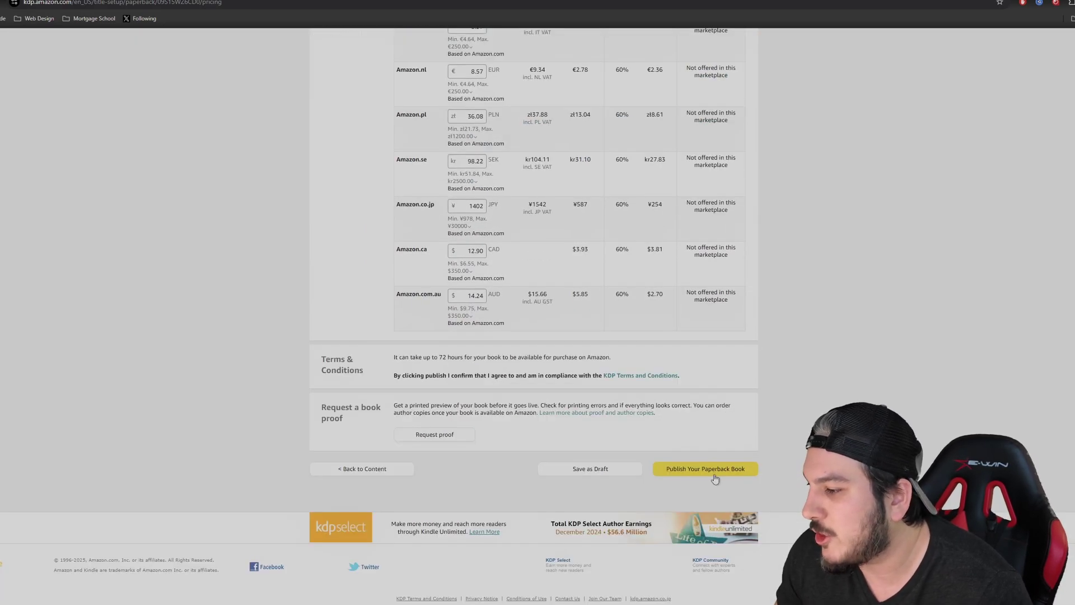
pyautogui.click(715, 474)
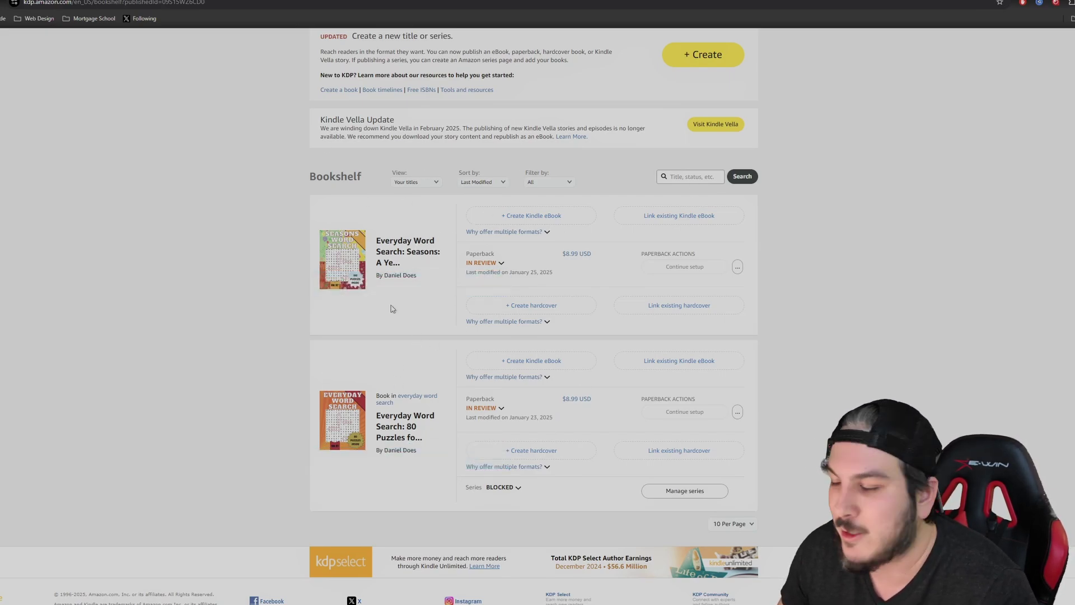
pyautogui.scroll(1, 448, 336)
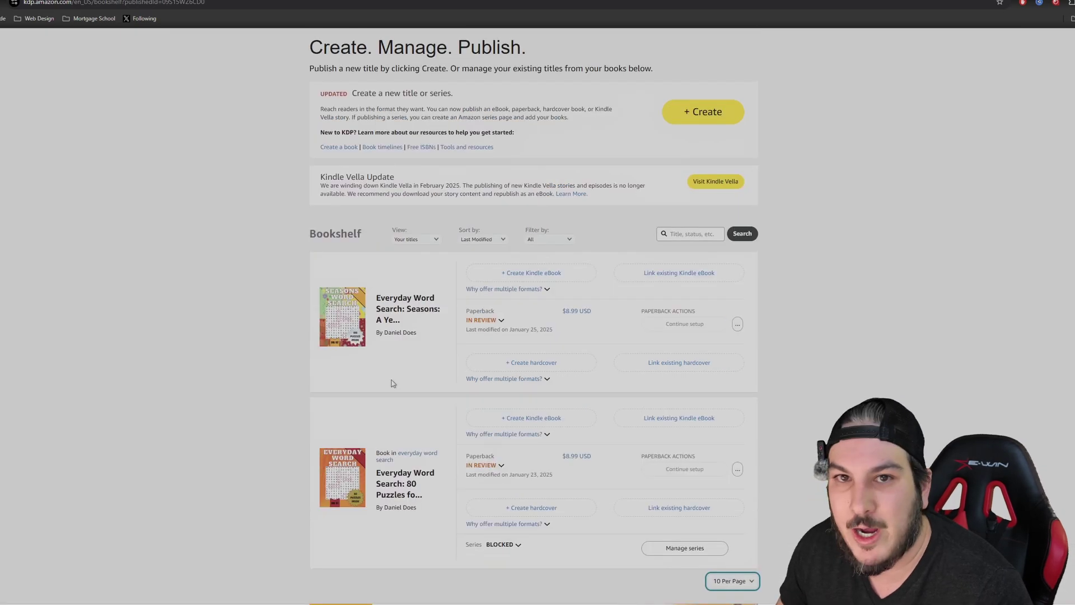